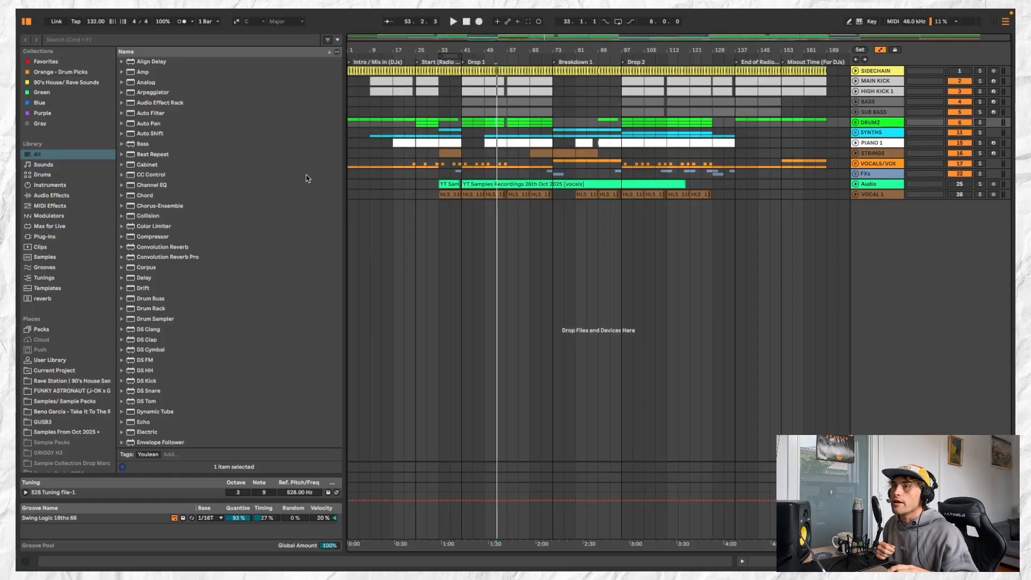
Unfold the VOCAL 1, Audio, FXs, VOCALS/VOX, STRINGS and PIANO 1 tracks to show their contents in the arrangement.
{"action": "left_click", "coordinate": [371, 149]}
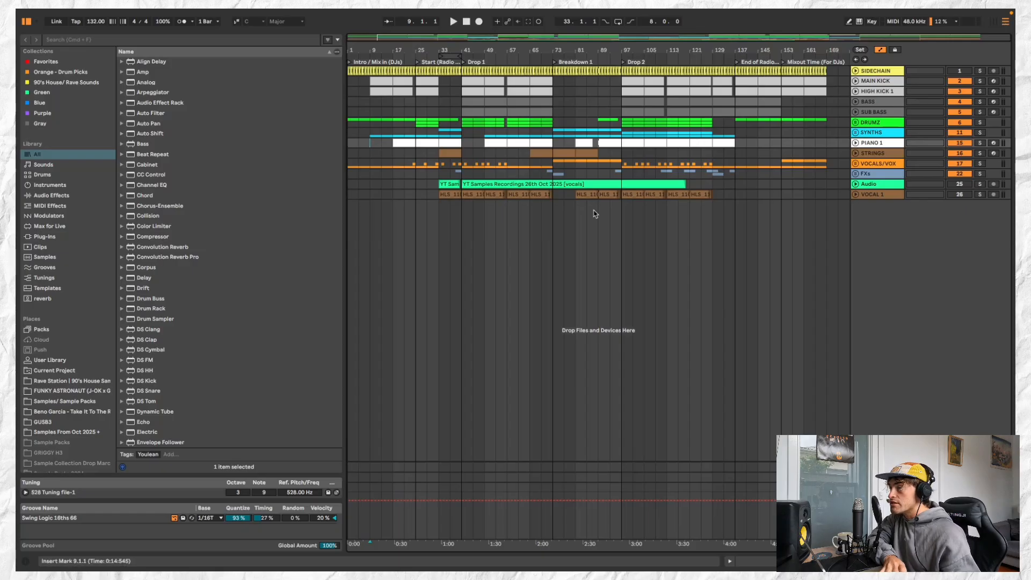
{"action": "scroll", "coordinate": [595, 214], "scroll_direction": "up", "scroll_amount": 3}
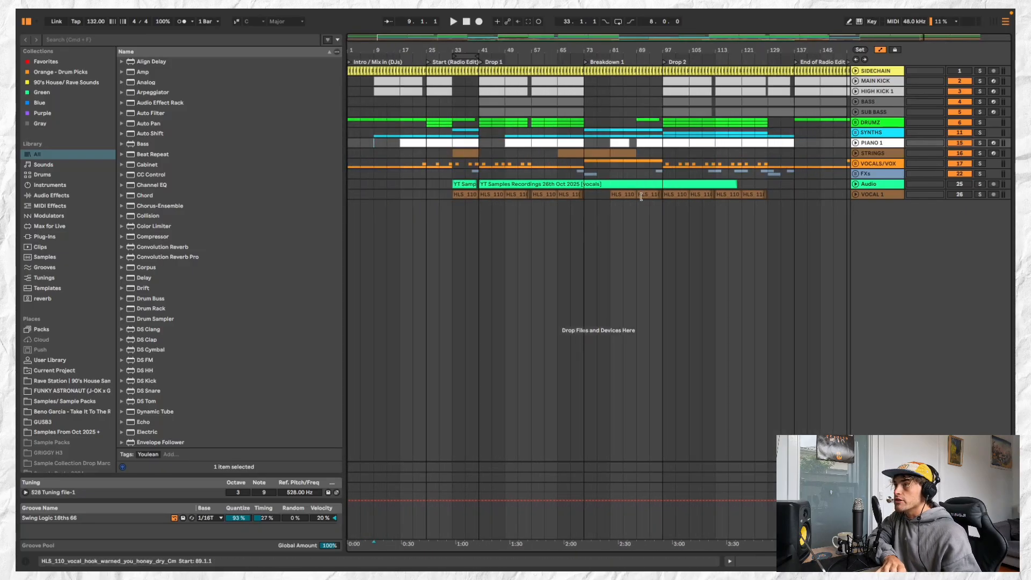
{"action": "left_click", "coordinate": [860, 195]}
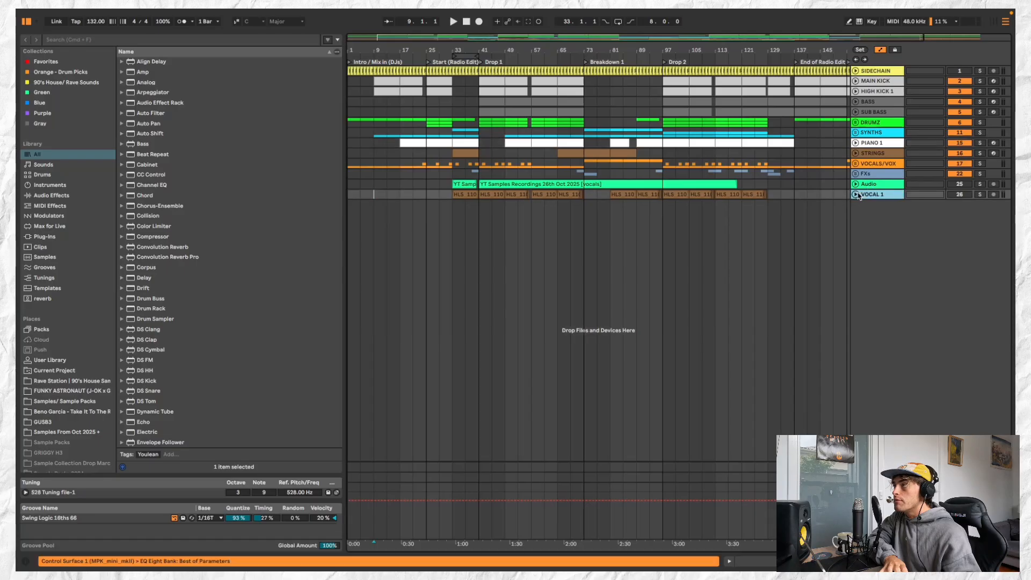
{"action": "left_click", "coordinate": [857, 194]}
{"action": "left_click", "coordinate": [856, 184]}
{"action": "left_click", "coordinate": [856, 174]}
{"action": "left_click", "coordinate": [857, 163]}
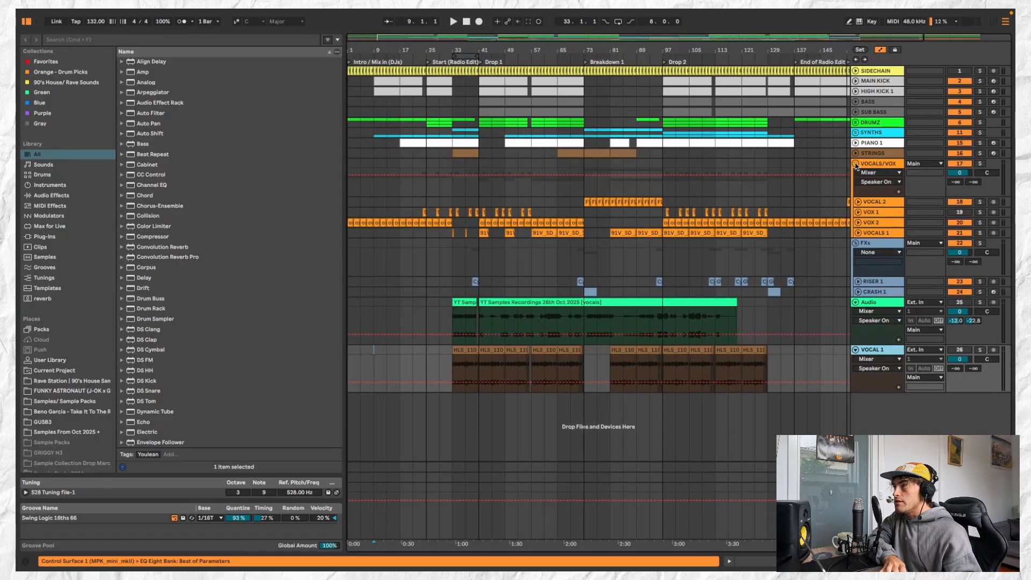
{"action": "left_click", "coordinate": [856, 153]}
{"action": "left_click", "coordinate": [856, 143]}
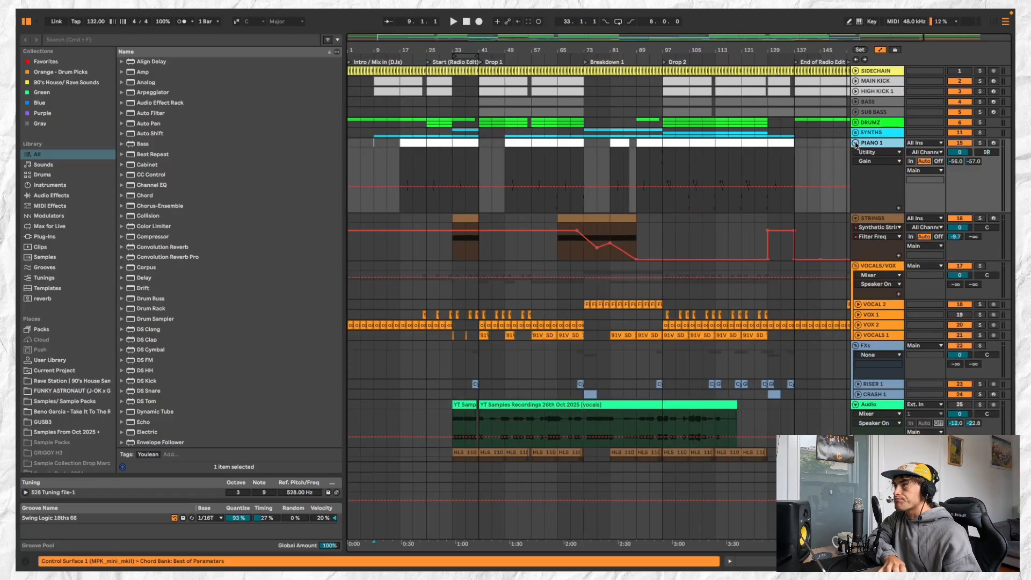
Turn off automation mode and unfold the DRUMZ, SUB BASS, BASS and HIGH KICK 1 tracks.
{"action": "left_click", "coordinate": [880, 50]}
{"action": "left_click", "coordinate": [856, 123]}
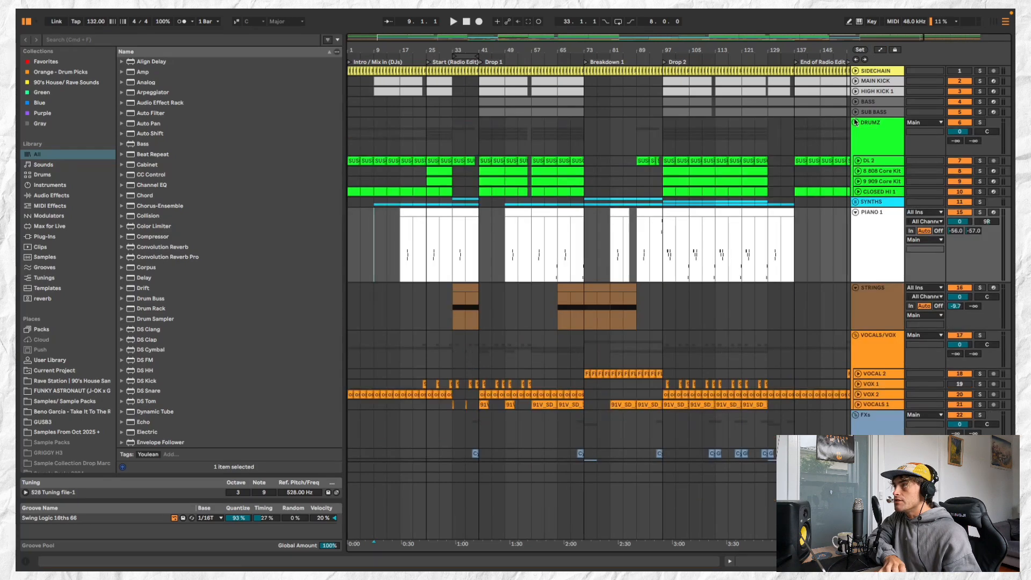
{"action": "left_click", "coordinate": [856, 112]}
{"action": "left_click", "coordinate": [856, 101]}
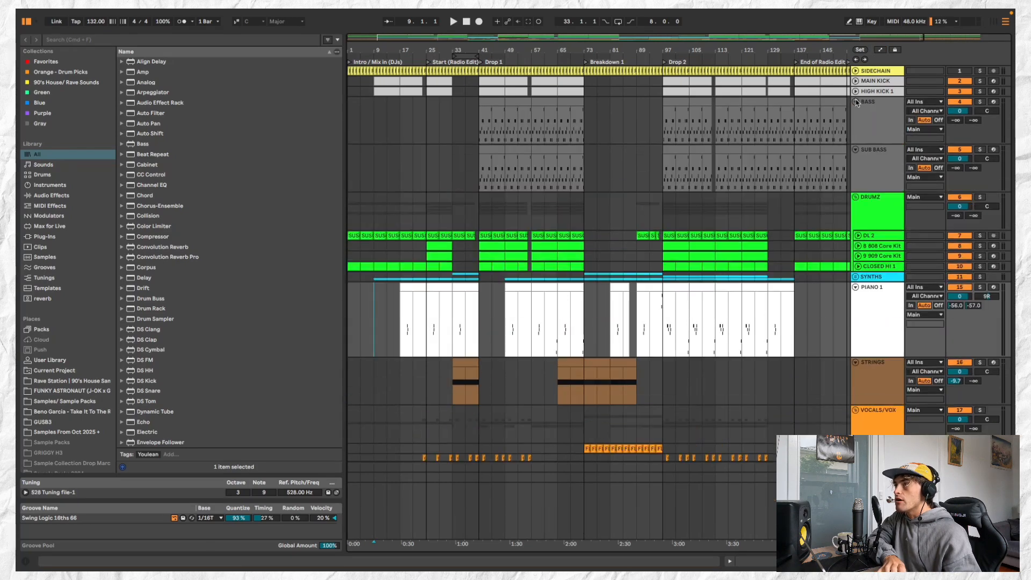
{"action": "left_click", "coordinate": [856, 91]}
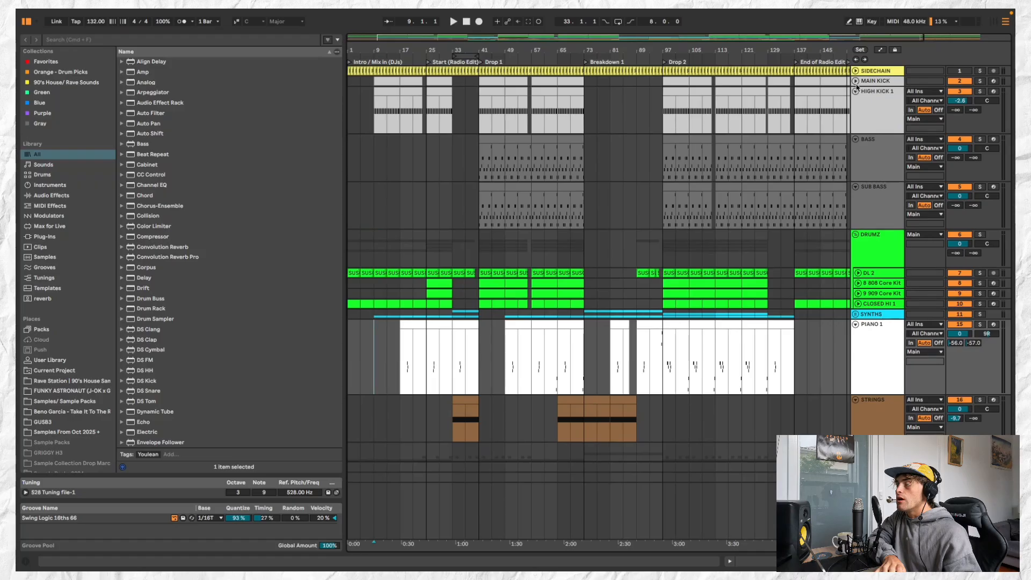
Fold all the unfolded tracks and groups, from HIGH KICK 1 down to VOCAL 1.
{"action": "left_click", "coordinate": [857, 91]}
{"action": "scroll", "coordinate": [577, 191], "scroll_direction": "up", "scroll_amount": 1}
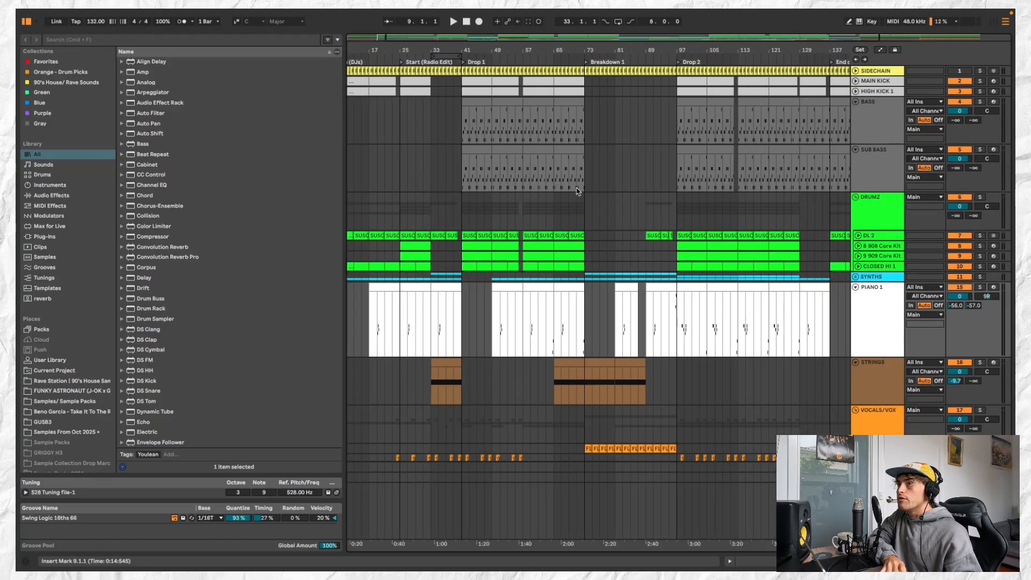
{"action": "scroll", "coordinate": [578, 191], "scroll_direction": "down", "scroll_amount": 2}
{"action": "left_click", "coordinate": [855, 197]}
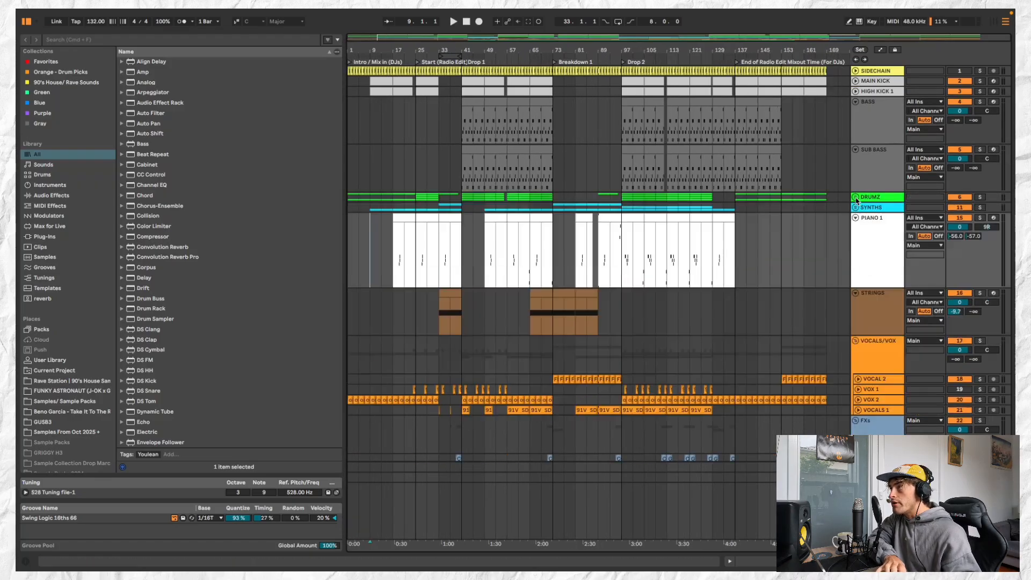
{"action": "left_click", "coordinate": [857, 150]}
{"action": "left_click", "coordinate": [855, 102]}
{"action": "left_click", "coordinate": [857, 143]}
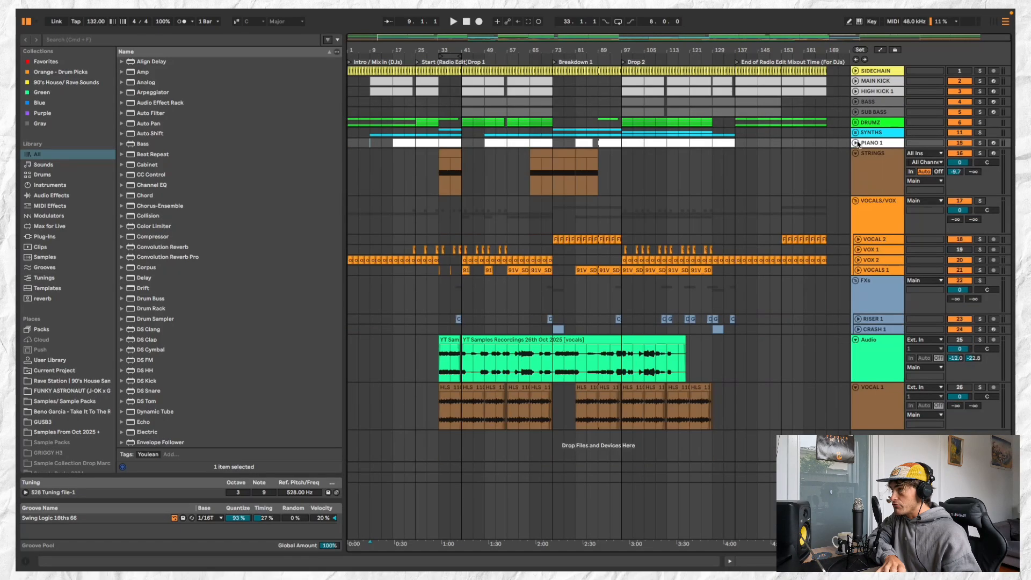
{"action": "left_click", "coordinate": [856, 153]}
{"action": "left_click", "coordinate": [856, 163]}
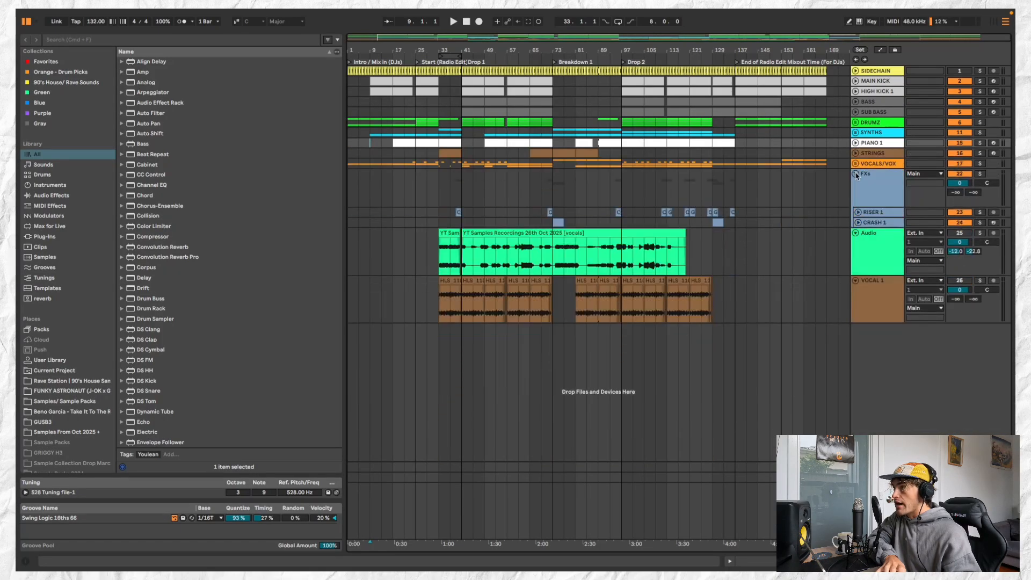
{"action": "left_click", "coordinate": [857, 175]}
{"action": "left_click", "coordinate": [856, 183]}
{"action": "left_click", "coordinate": [856, 194]}
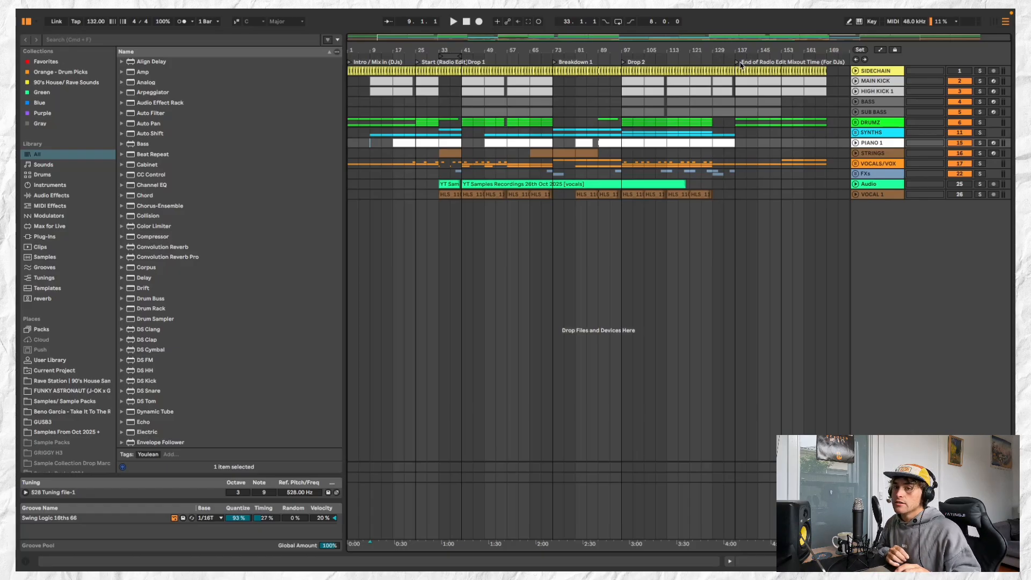
Select the End of Radio Edit locator and view the options available for the Intro / Mix in (DJs) locator.
{"action": "left_click", "coordinate": [369, 104]}
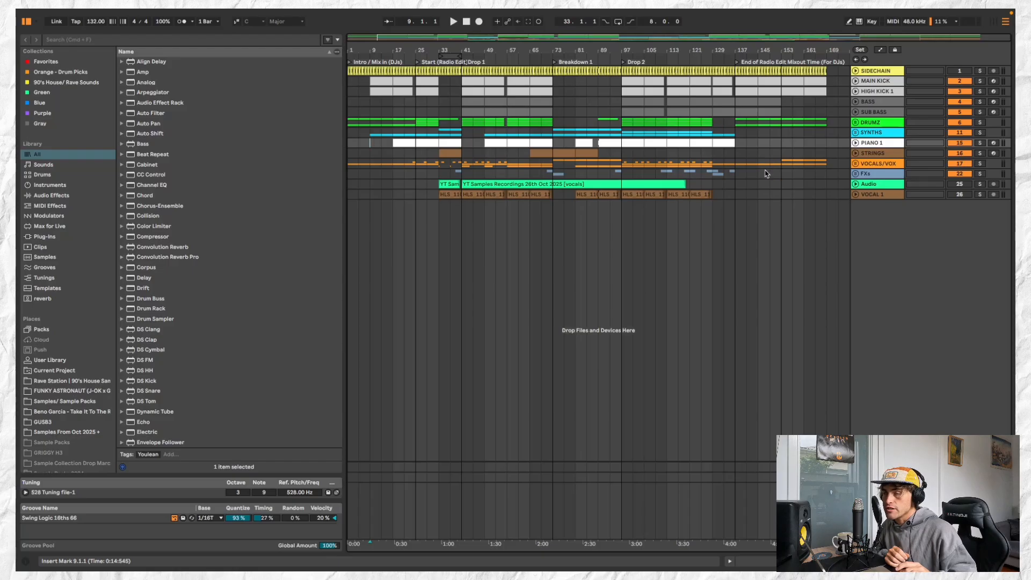
{"action": "left_click", "coordinate": [738, 63]}
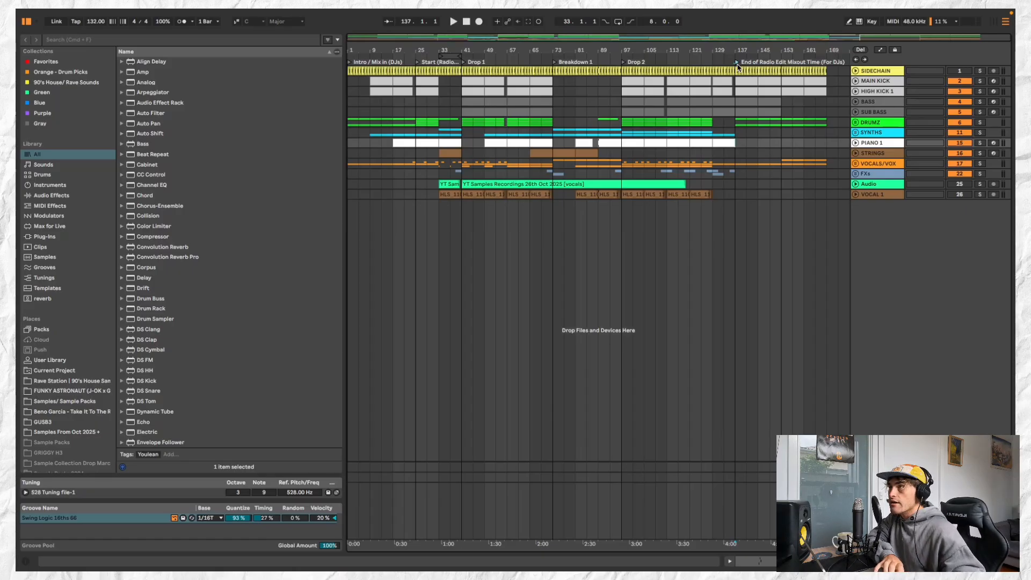
{"action": "right_click", "coordinate": [350, 63]}
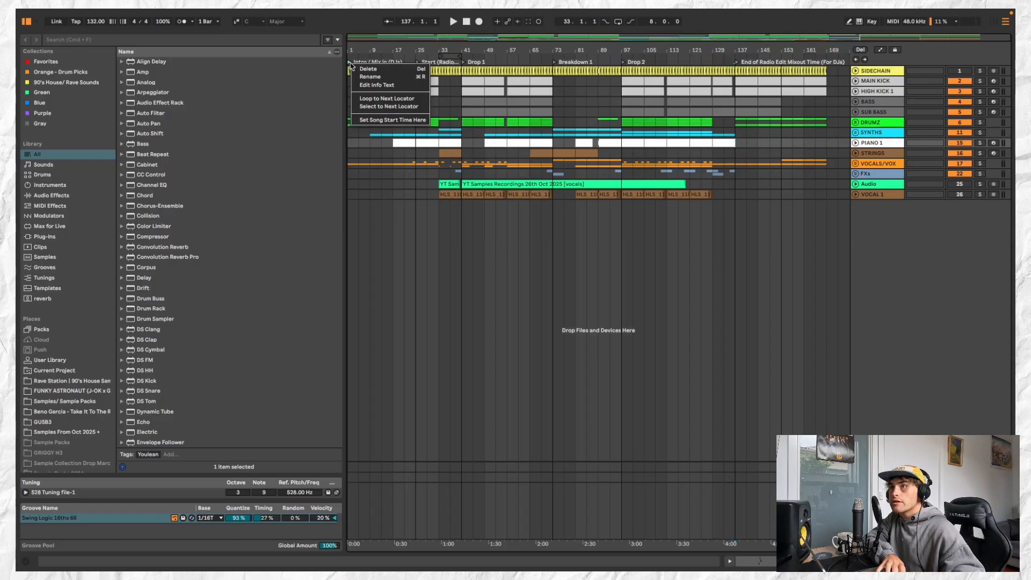
{"action": "left_click", "coordinate": [354, 57]}
Add a locator at bar 22 named fdsfsfsd.
{"action": "scroll", "coordinate": [380, 65], "scroll_direction": "up", "scroll_amount": 3}
{"action": "scroll", "coordinate": [379, 65], "scroll_direction": "left", "scroll_amount": 2}
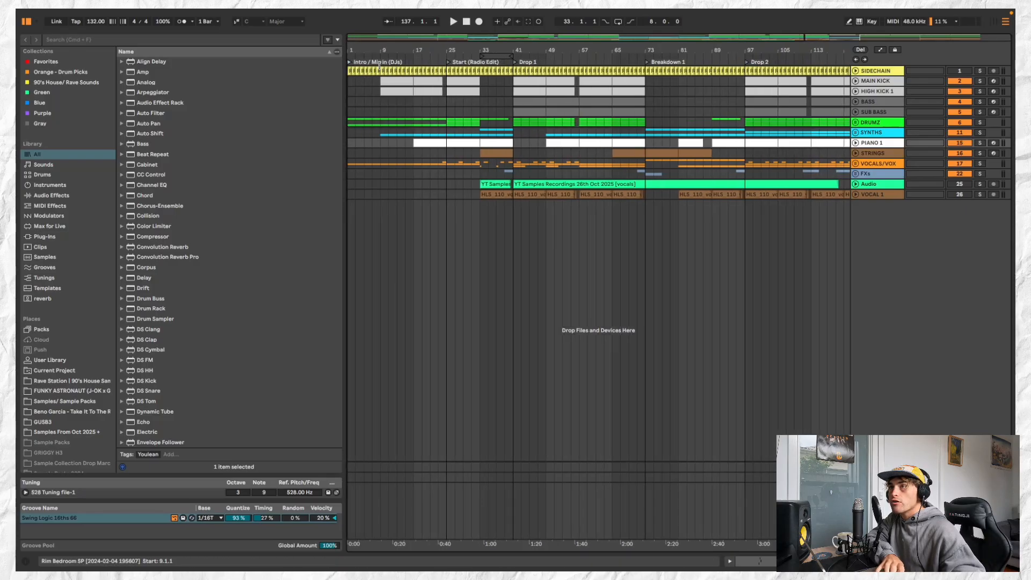
{"action": "right_click", "coordinate": [434, 65]}
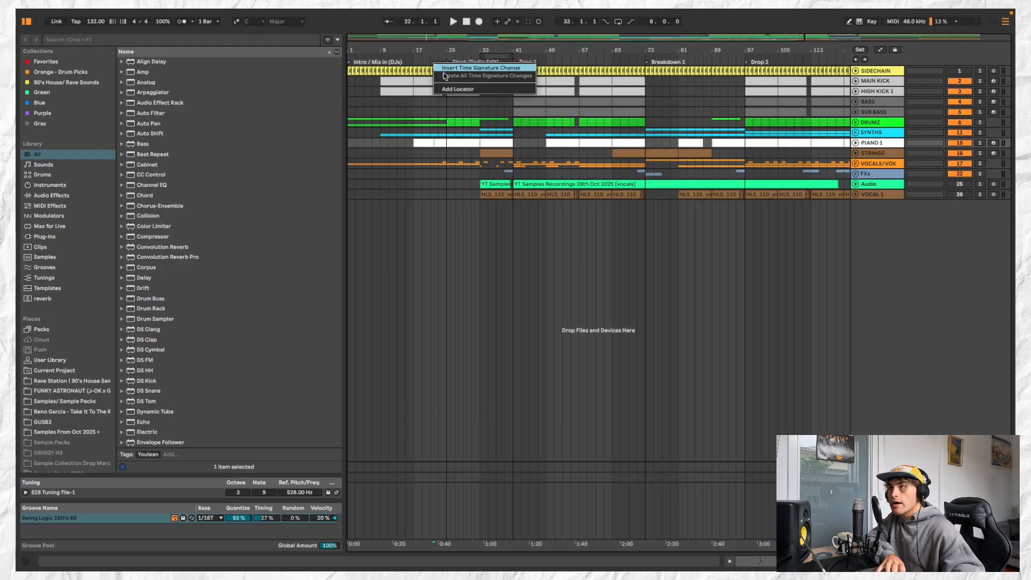
{"action": "left_click", "coordinate": [456, 90]}
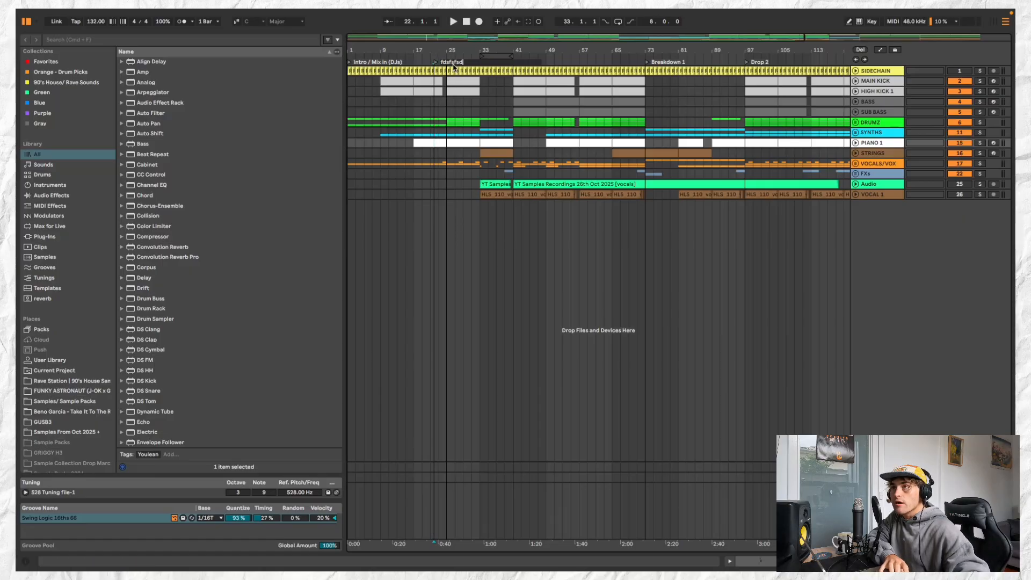
{"action": "left_click", "coordinate": [473, 244]}
Move the fdsfsfsd locator to bar 17 and delete it.
{"action": "left_click_drag", "start_coordinate": [435, 63], "coordinate": [415, 64]}
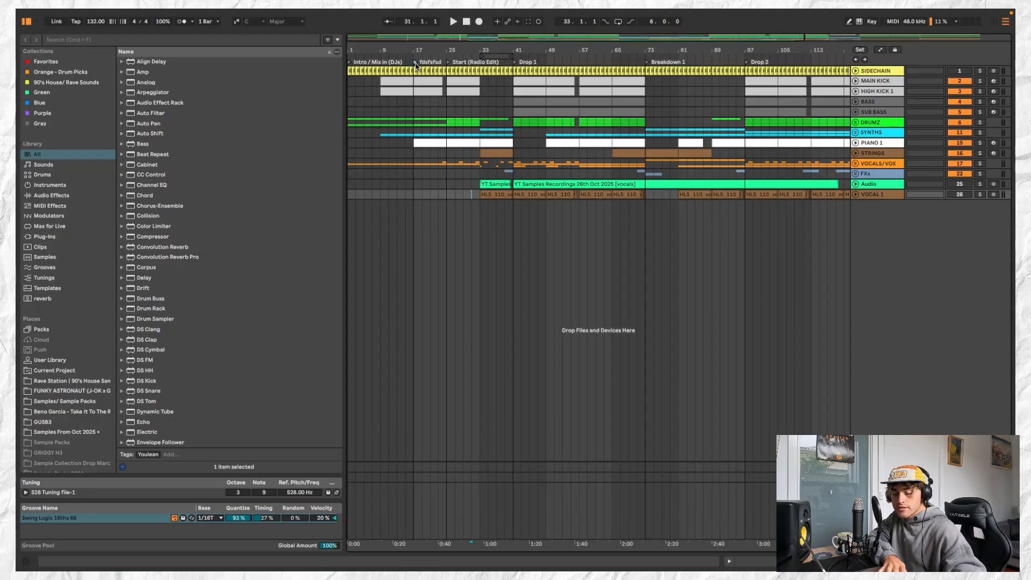
{"action": "right_click", "coordinate": [416, 63]}
{"action": "left_click", "coordinate": [430, 70]}
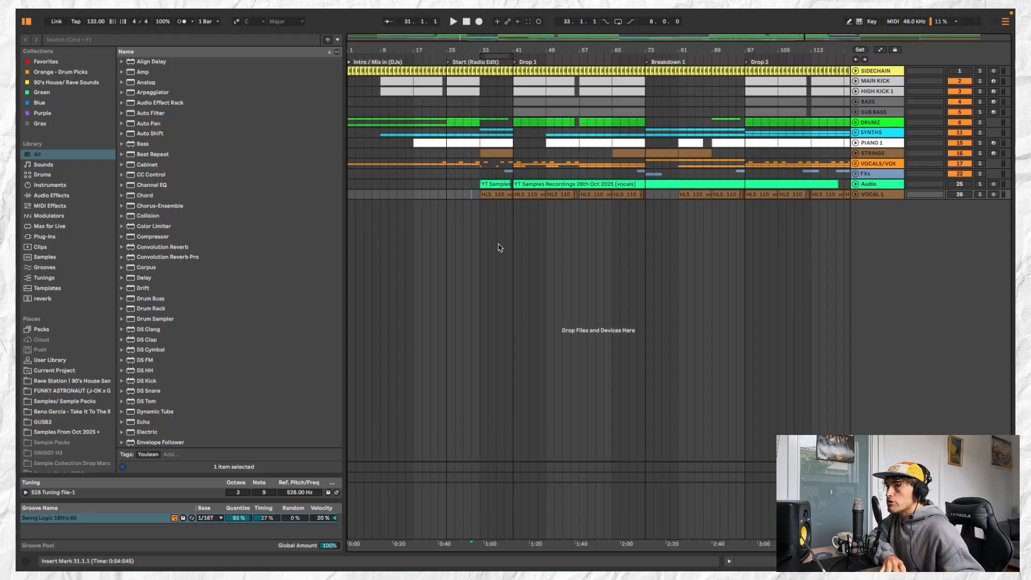
Select the PIANO 1 clip at bars 33 to 41 and play the arrangement from bar 33 into Drop 1.
{"action": "scroll", "coordinate": [500, 247], "scroll_direction": "up", "scroll_amount": 5}
{"action": "scroll", "coordinate": [500, 248], "scroll_direction": "down", "scroll_amount": 4}
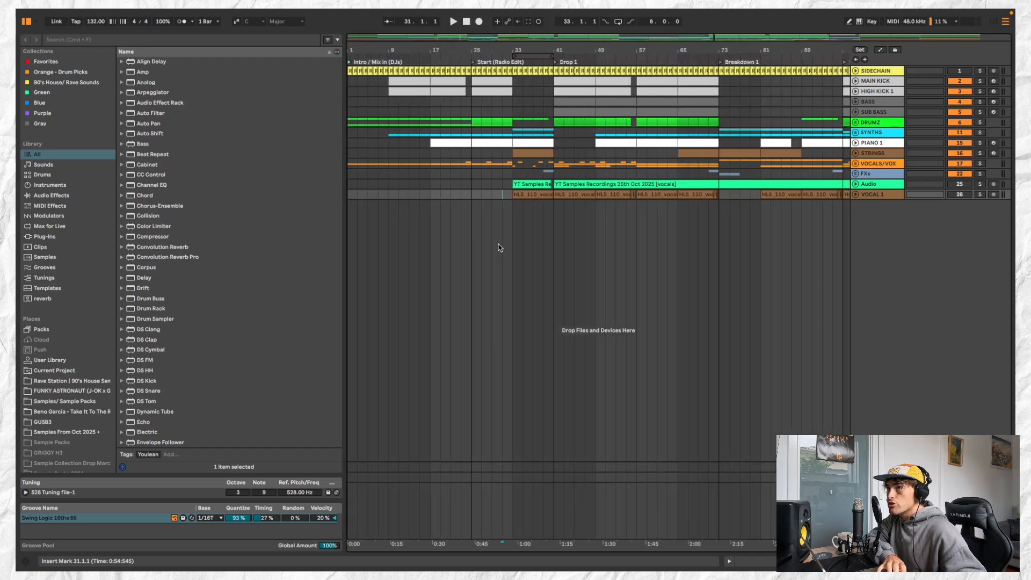
{"action": "left_click", "coordinate": [503, 144]}
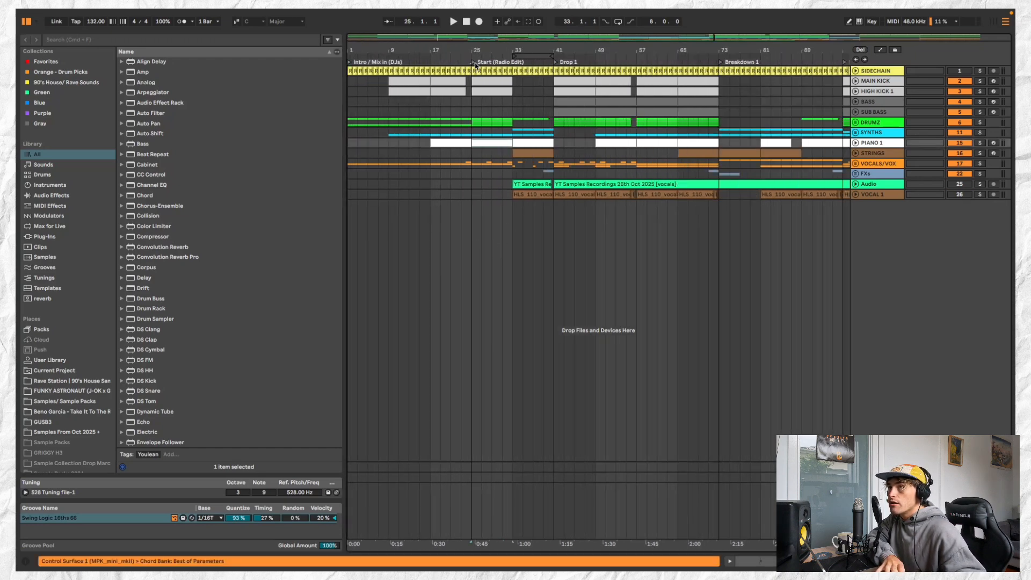
{"action": "left_click", "coordinate": [530, 140]}
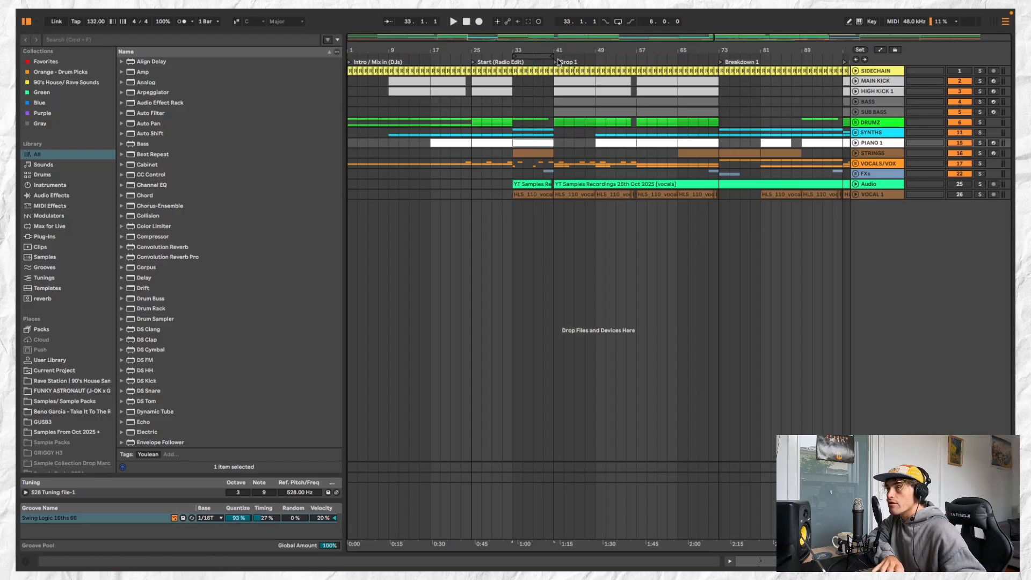
{"action": "key", "text": "space"}
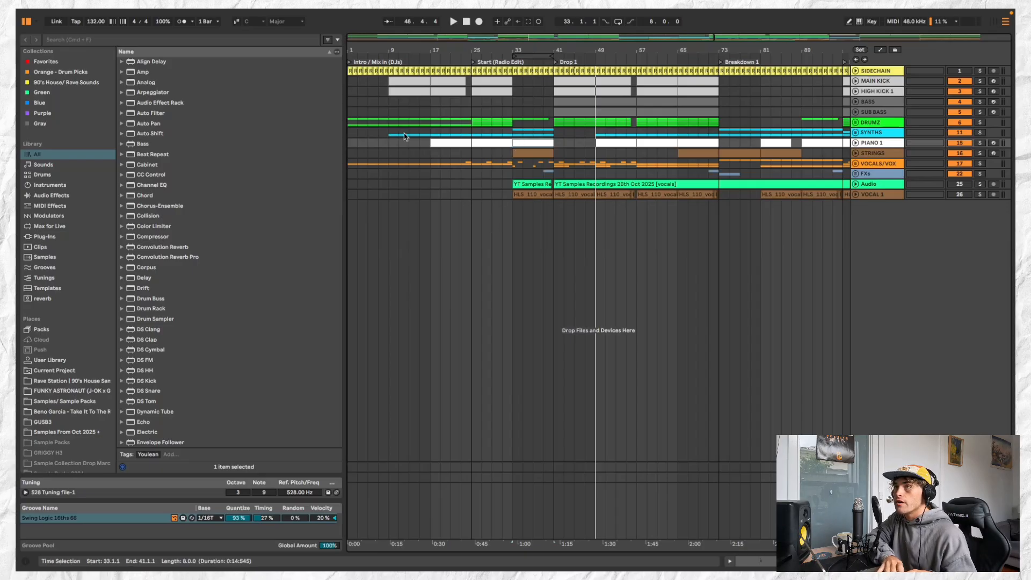
Place the insert marker at bar 33 on the MAIN KICK track and examine the build-up before Drop 1.
{"action": "scroll", "coordinate": [406, 136], "scroll_direction": "up", "scroll_amount": 3}
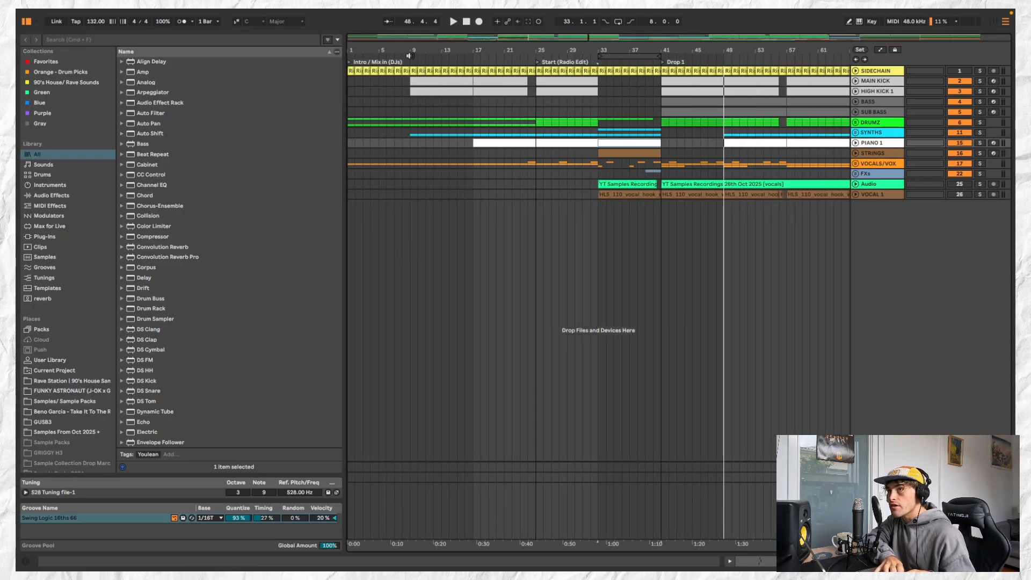
{"action": "scroll", "coordinate": [394, 89], "scroll_direction": "down", "scroll_amount": 3}
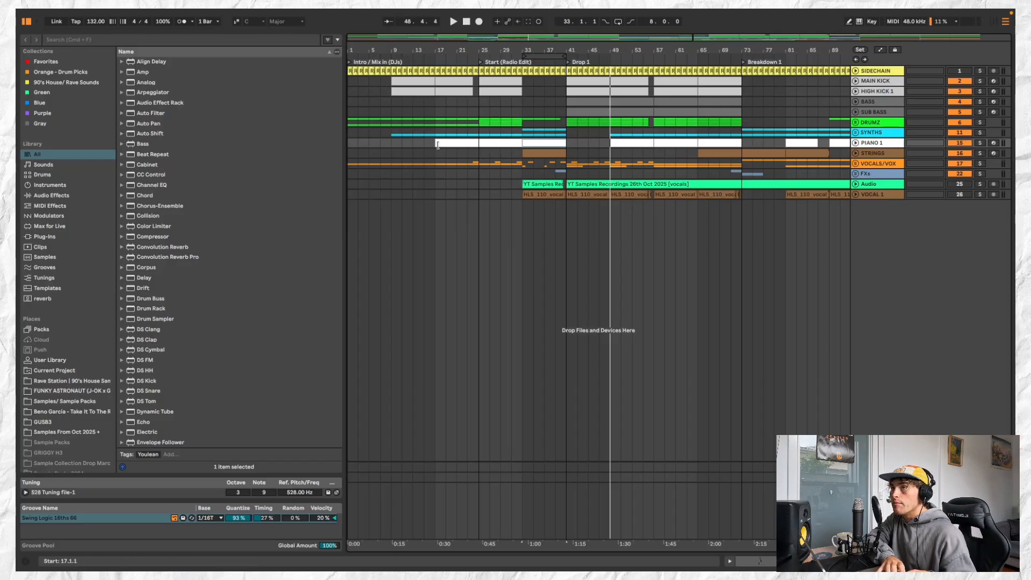
{"action": "scroll", "coordinate": [480, 145], "scroll_direction": "up", "scroll_amount": 2}
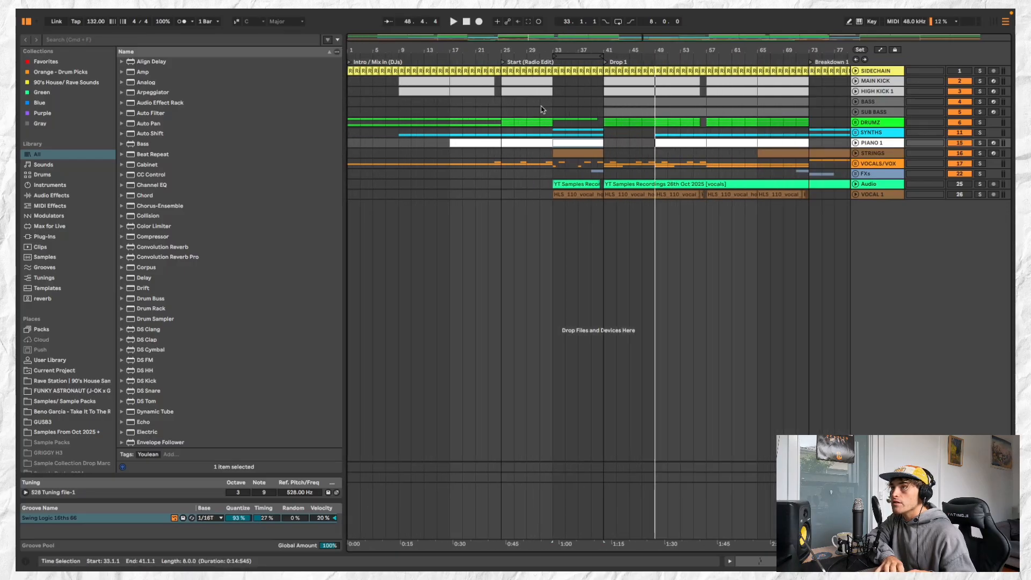
{"action": "left_click", "coordinate": [557, 81]}
{"action": "scroll", "coordinate": [556, 81], "scroll_direction": "up", "scroll_amount": 5}
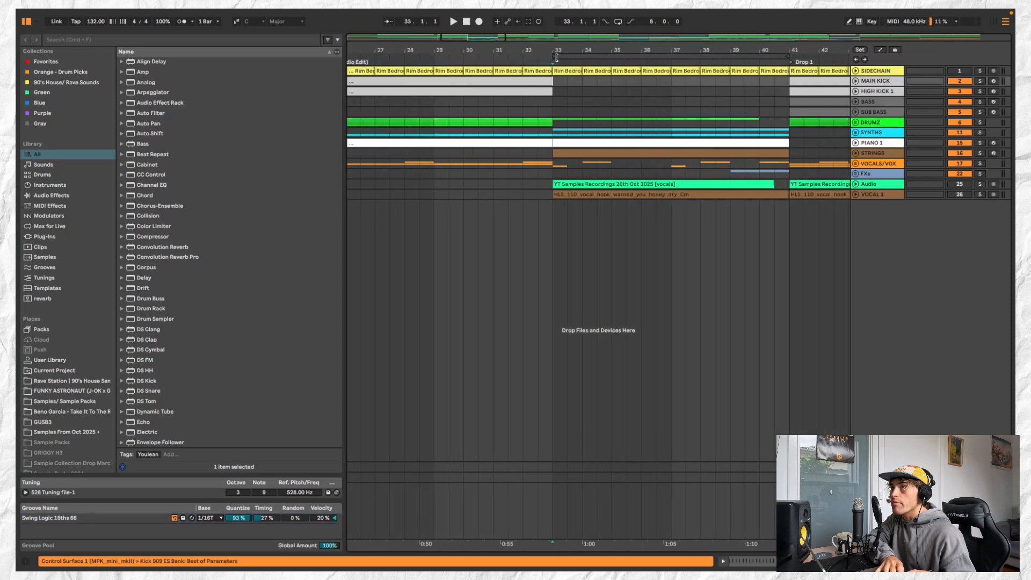
{"action": "scroll", "coordinate": [557, 143], "scroll_direction": "down", "scroll_amount": 5}
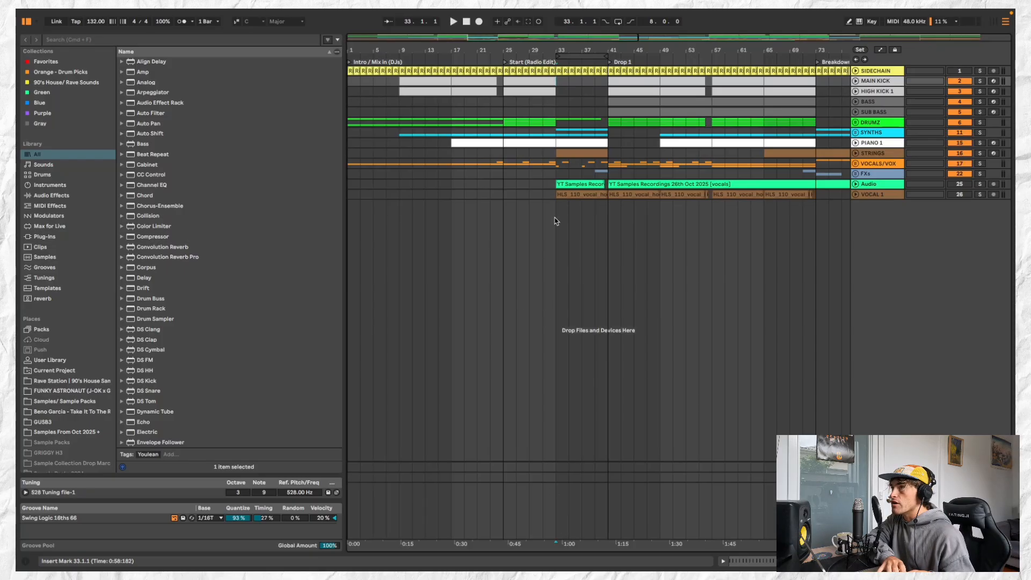
Examine how the track layers enter from the intro through the Start (Radio Edit) section to Drop 1.
{"action": "key", "text": "plus"}
{"action": "key", "text": "plus"}
{"action": "scroll", "coordinate": [556, 221], "scroll_direction": "left", "scroll_amount": 3}
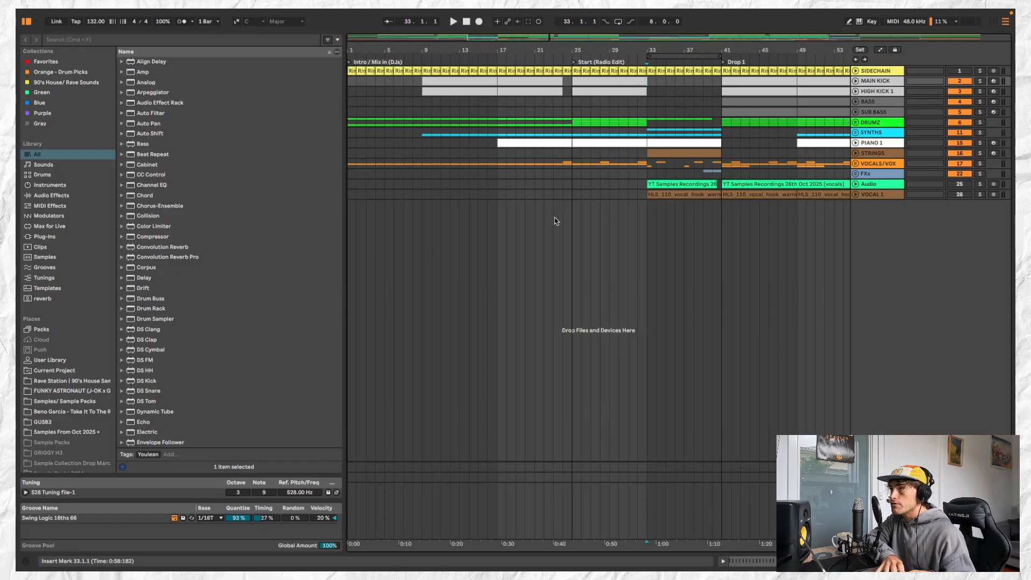
{"action": "key", "text": "minus"}
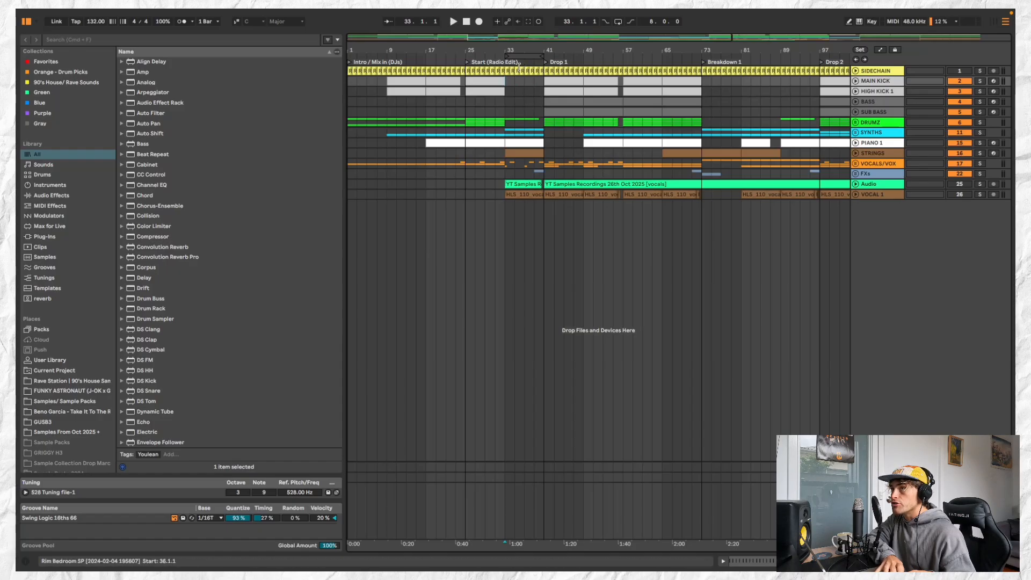
{"action": "key", "text": "plus"}
{"action": "scroll", "coordinate": [520, 83], "scroll_direction": "left", "scroll_amount": 10}
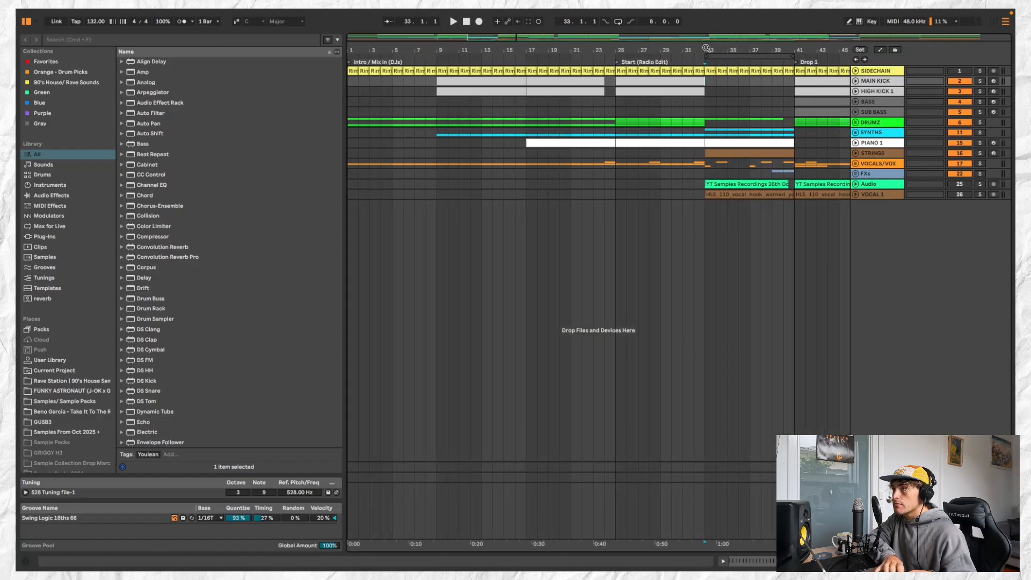
{"action": "key", "text": "minus"}
{"action": "key", "text": "minus"}
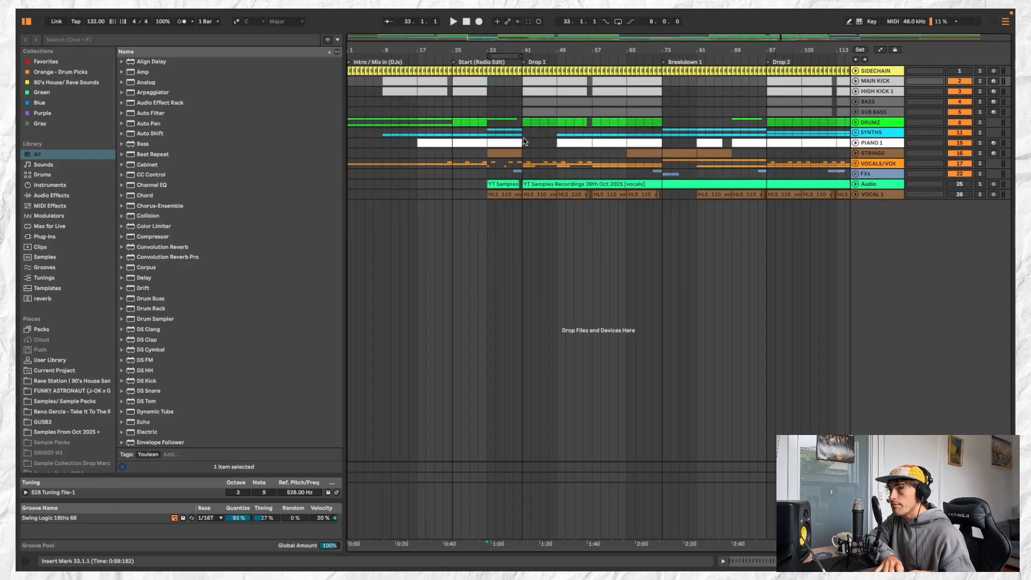
{"action": "scroll", "coordinate": [526, 139], "scroll_direction": "up", "scroll_amount": 3}
{"action": "scroll", "coordinate": [550, 80], "scroll_direction": "left", "scroll_amount": 3}
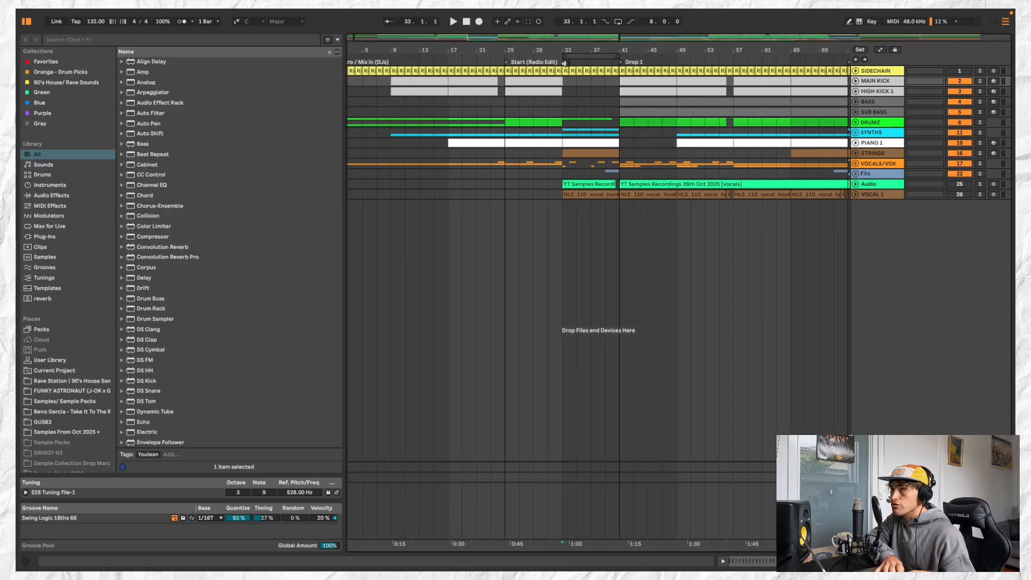
Place the insert marker at bar 1 and play the arrangement from the start of the Intro / Mix in (DJs) section.
{"action": "scroll", "coordinate": [570, 92], "scroll_direction": "down", "scroll_amount": 3}
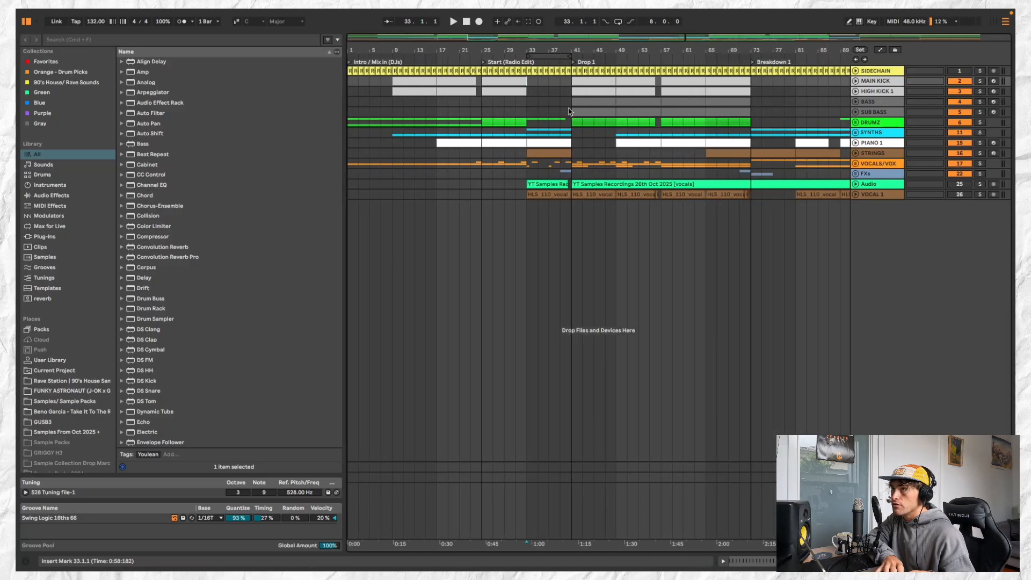
{"action": "left_click", "coordinate": [491, 103]}
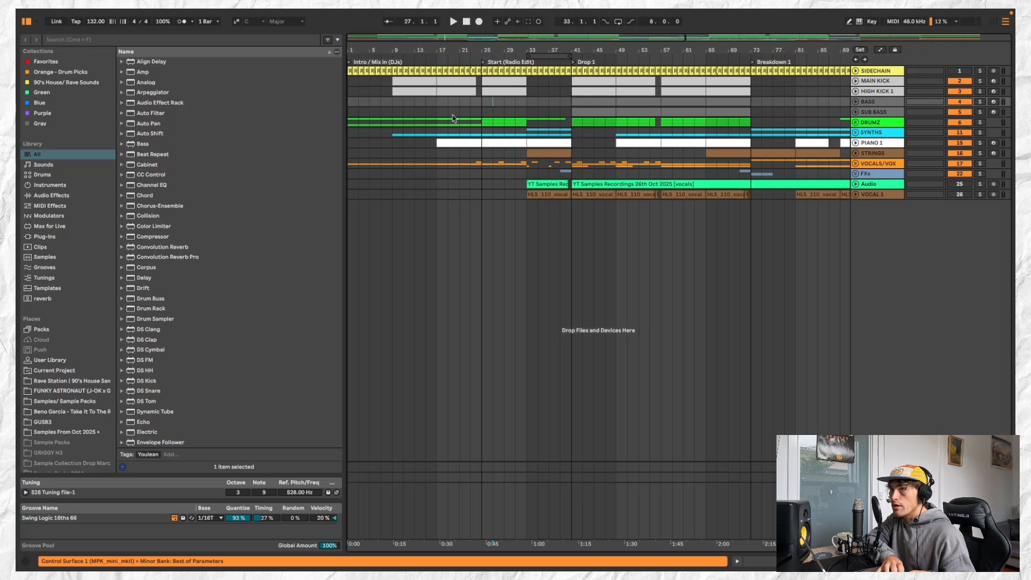
{"action": "left_click", "coordinate": [350, 112]}
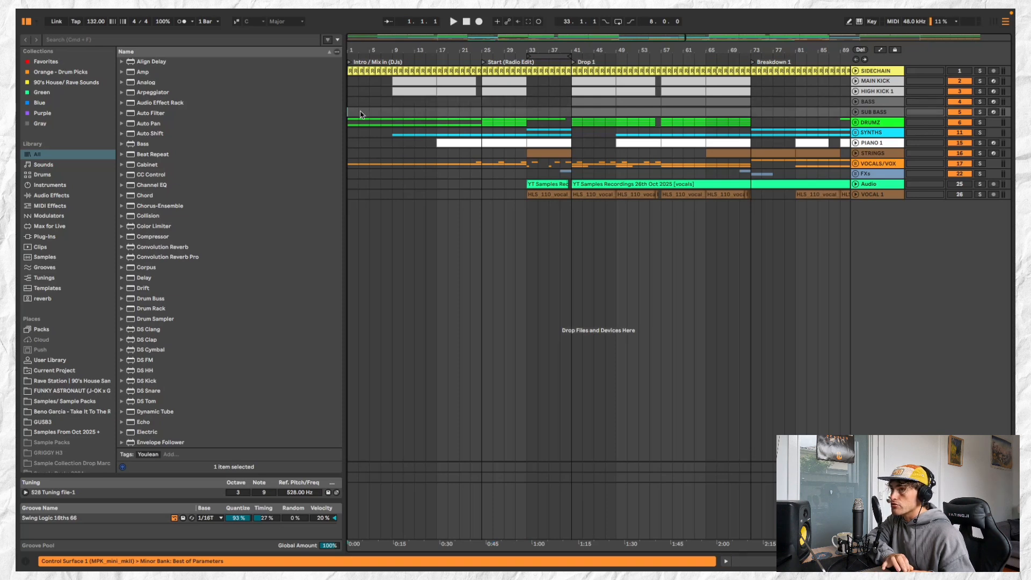
{"action": "key", "text": "space"}
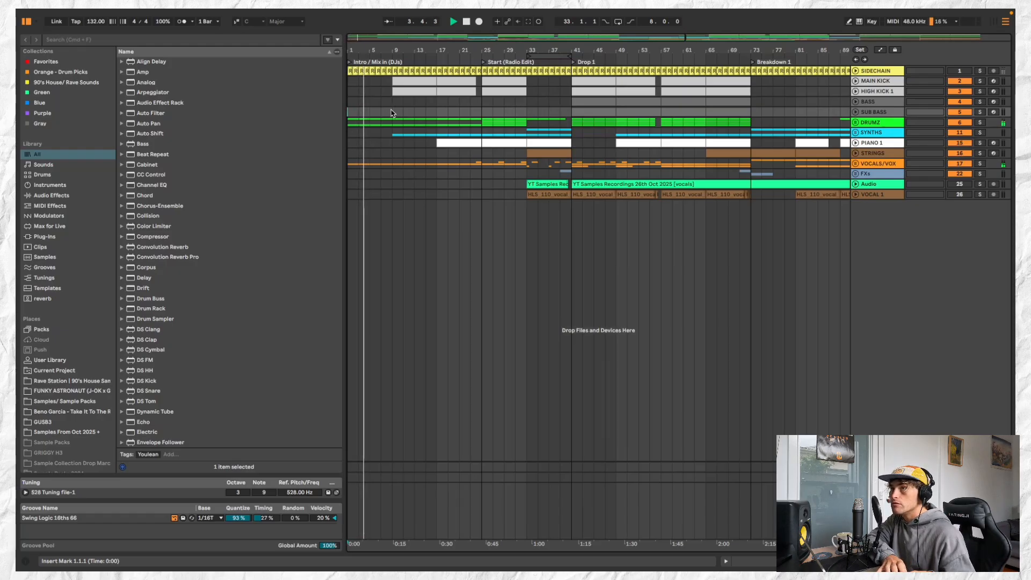
{"action": "scroll", "coordinate": [392, 112], "scroll_direction": "up", "scroll_amount": 5}
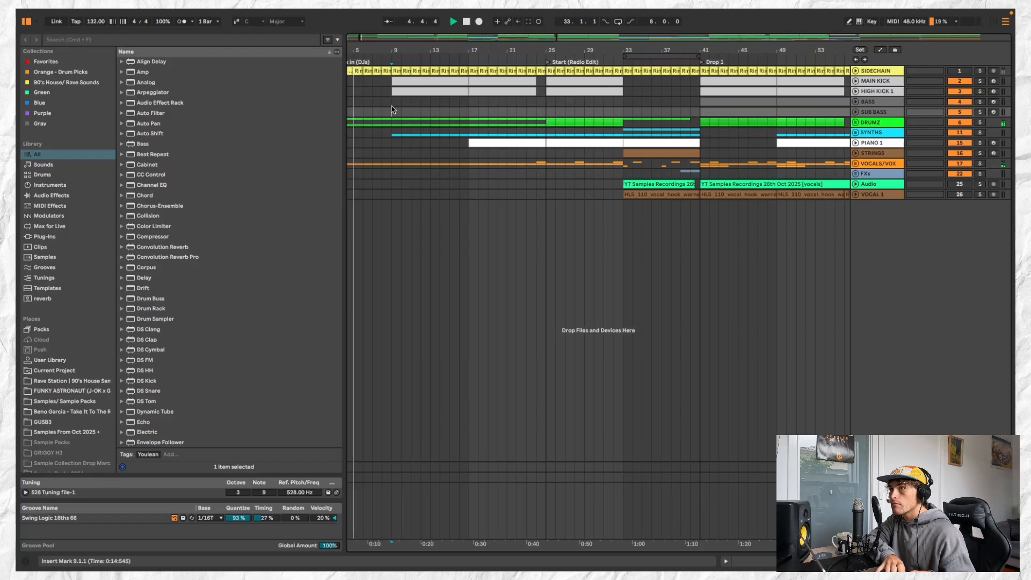
{"action": "scroll", "coordinate": [393, 110], "scroll_direction": "left", "scroll_amount": 2}
{"action": "scroll", "coordinate": [392, 110], "scroll_direction": "left", "scroll_amount": 1}
Play the intro from bar 7 on the BASS track through the kick entry at bar 9, and stop playback.
{"action": "scroll", "coordinate": [410, 103], "scroll_direction": "up", "scroll_amount": 3}
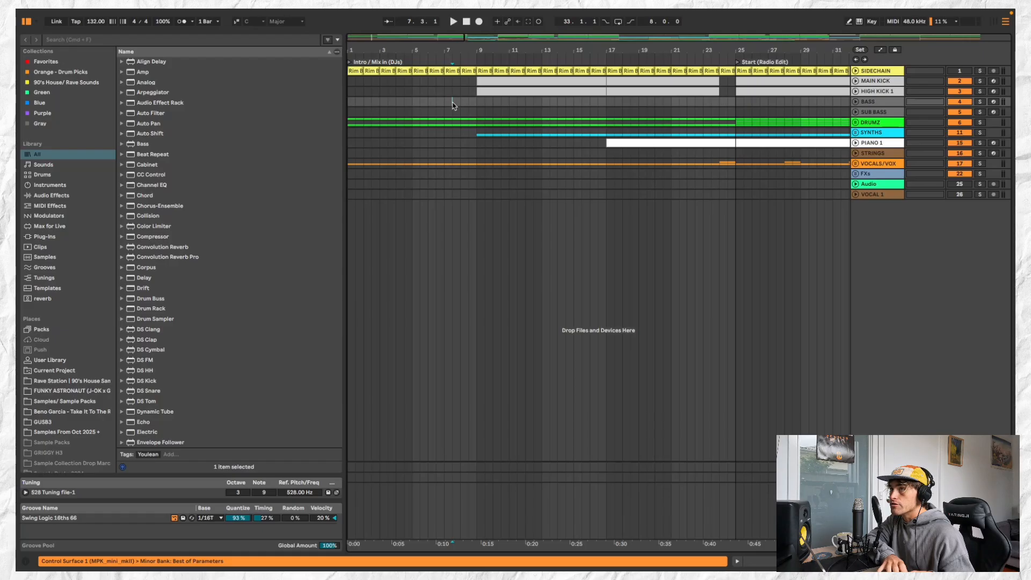
{"action": "key", "text": "space"}
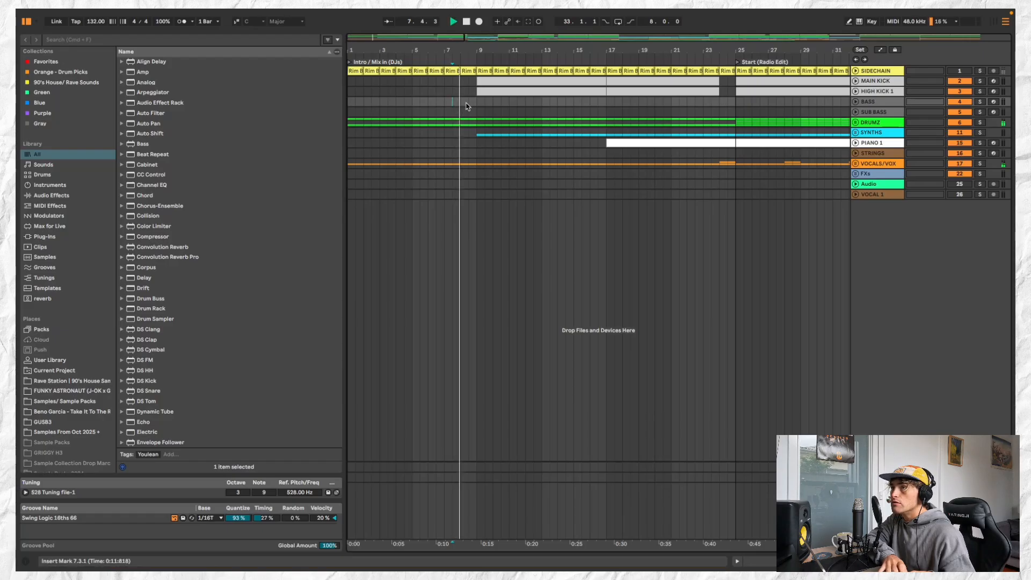
{"action": "scroll", "coordinate": [463, 105], "scroll_direction": "down", "scroll_amount": 1}
{"action": "scroll", "coordinate": [467, 106], "scroll_direction": "down", "scroll_amount": 2}
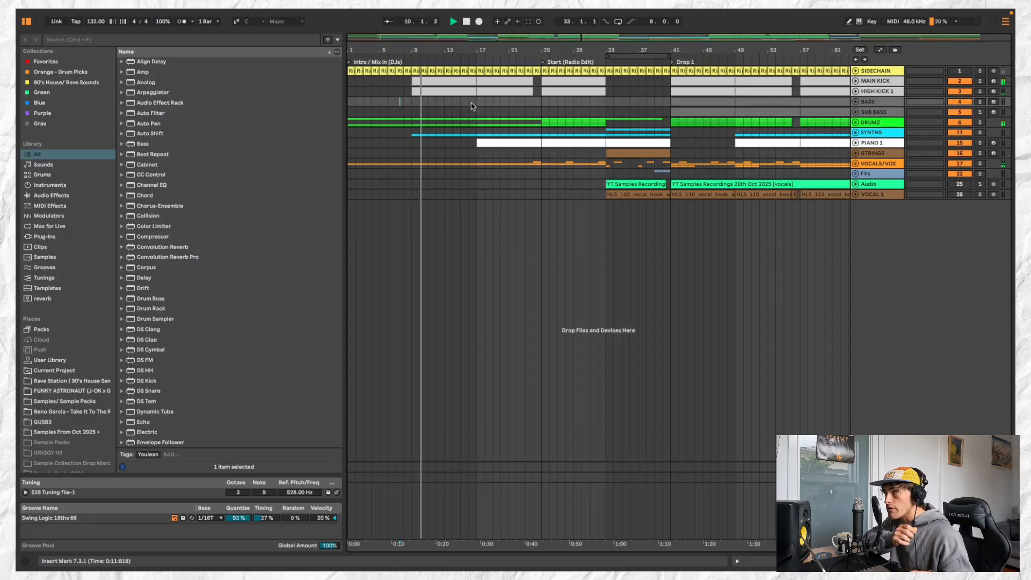
{"action": "key", "text": "space"}
Place the insert marker at bar 23 on the BASS track and play the transition into the Start (Radio Edit) section.
{"action": "scroll", "coordinate": [473, 106], "scroll_direction": "down", "scroll_amount": 2}
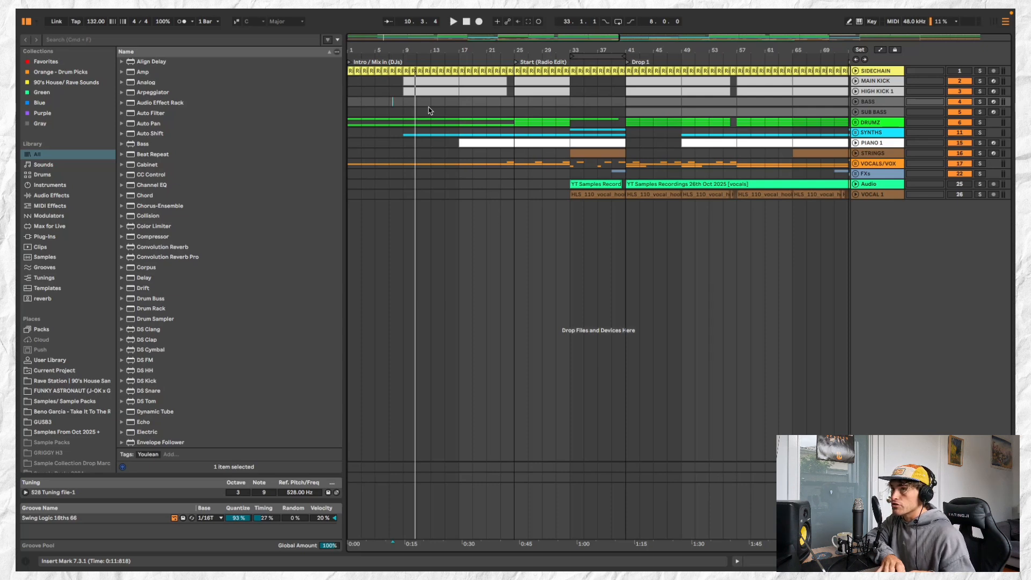
{"action": "scroll", "coordinate": [430, 111], "scroll_direction": "down", "scroll_amount": 3}
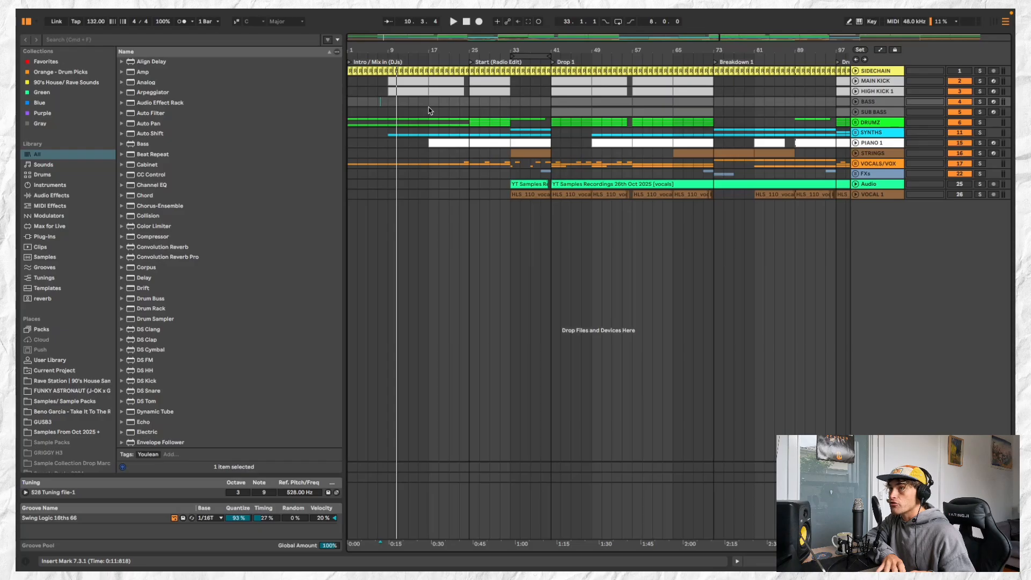
{"action": "scroll", "coordinate": [429, 111], "scroll_direction": "up", "scroll_amount": 2}
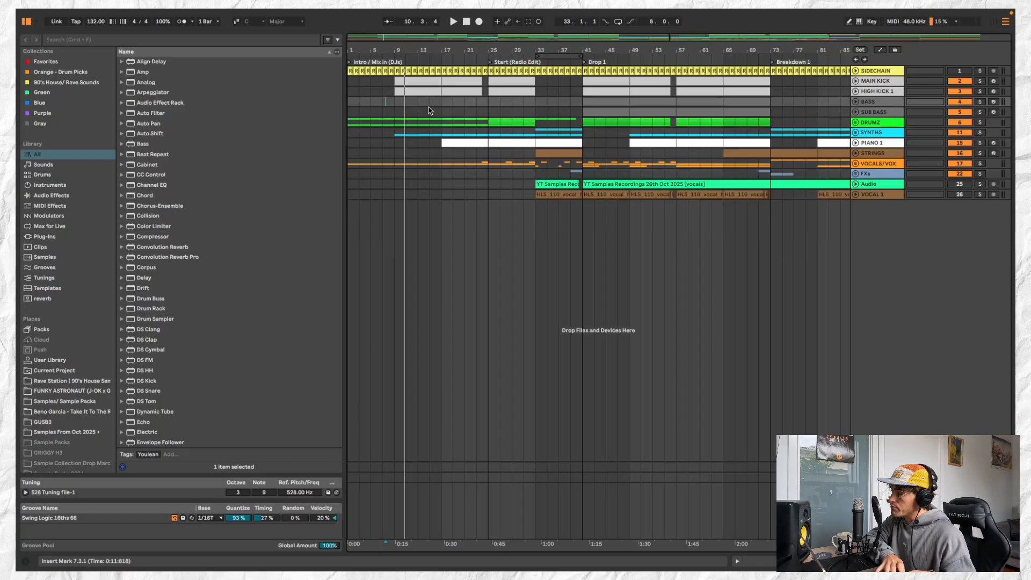
{"action": "left_click", "coordinate": [439, 105]}
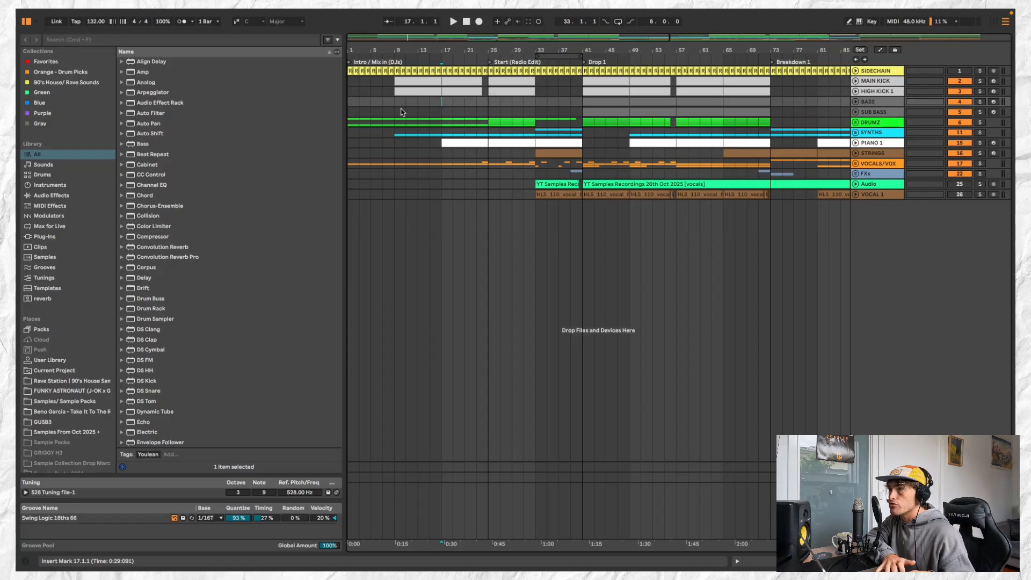
{"action": "left_click", "coordinate": [477, 103]}
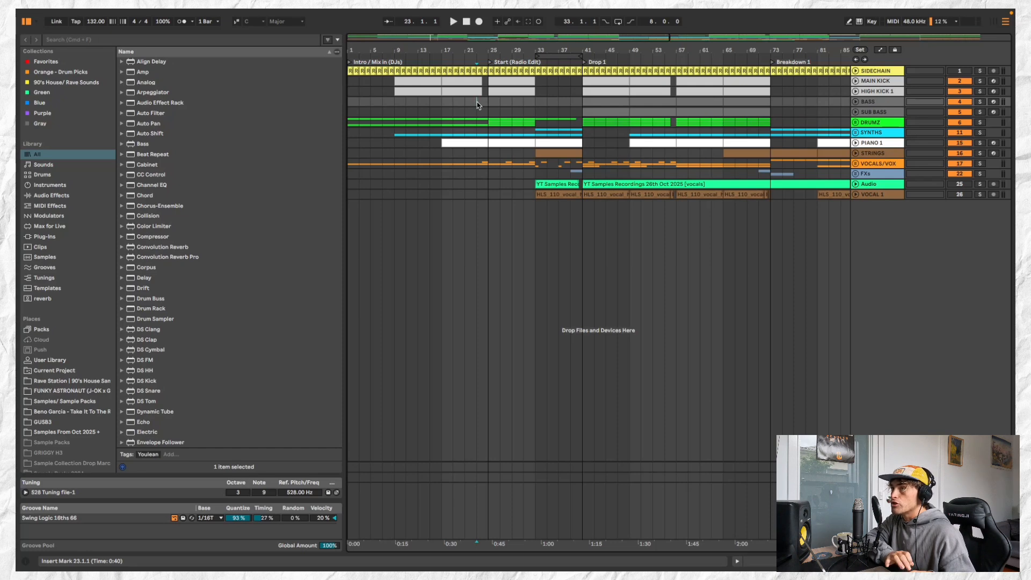
{"action": "key", "text": "space"}
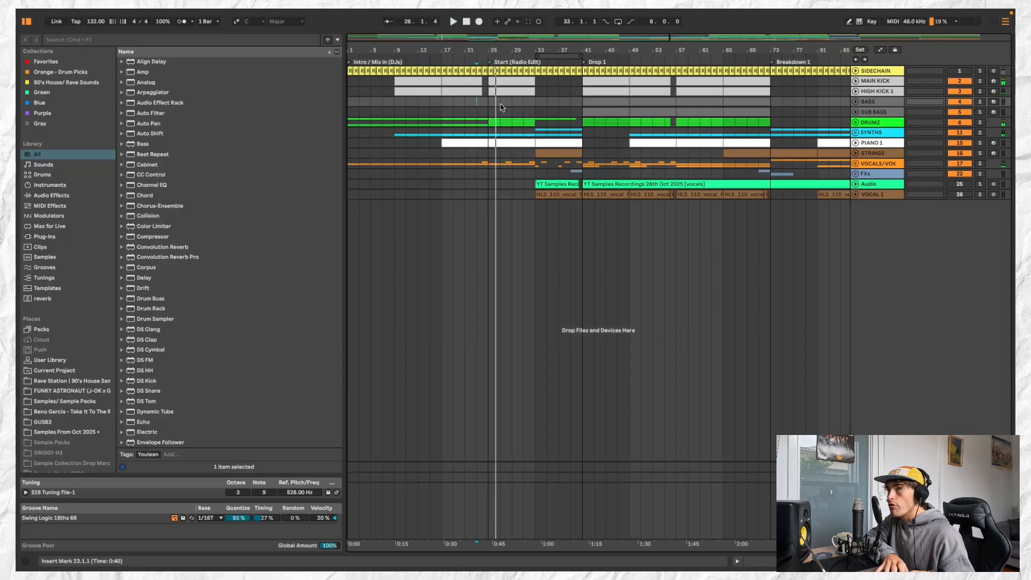
Unfold the DRUMZ group and solo it while playing on from bar 26.
{"action": "scroll", "coordinate": [501, 107], "scroll_direction": "up", "scroll_amount": 1}
{"action": "scroll", "coordinate": [501, 108], "scroll_direction": "up", "scroll_amount": 2}
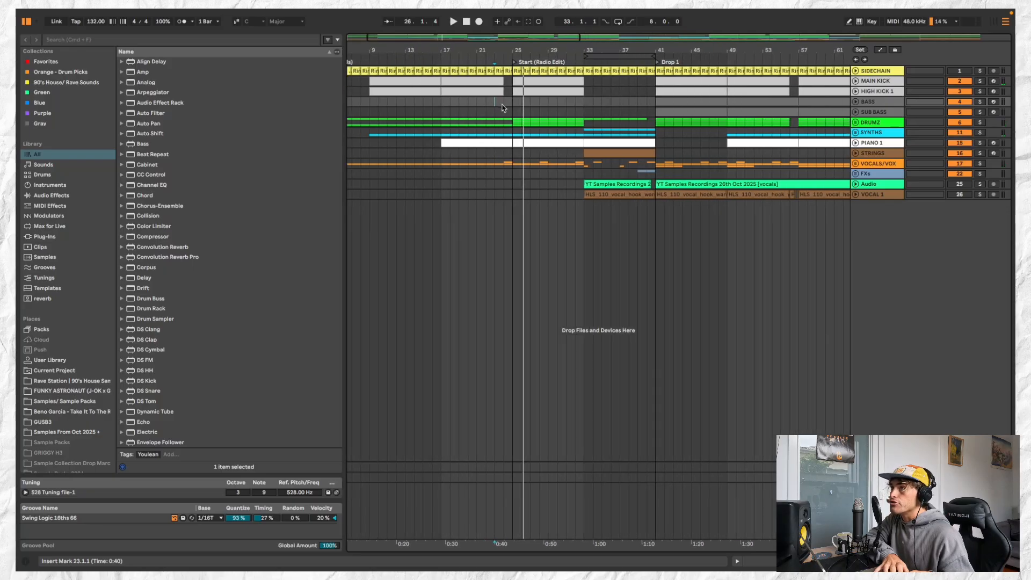
{"action": "left_click", "coordinate": [855, 122]}
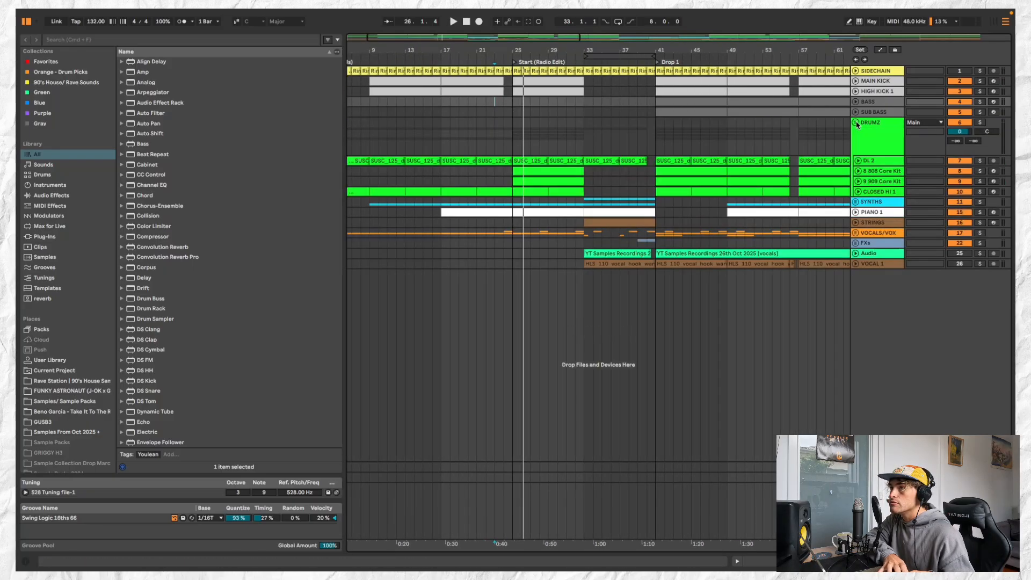
{"action": "key", "text": "space"}
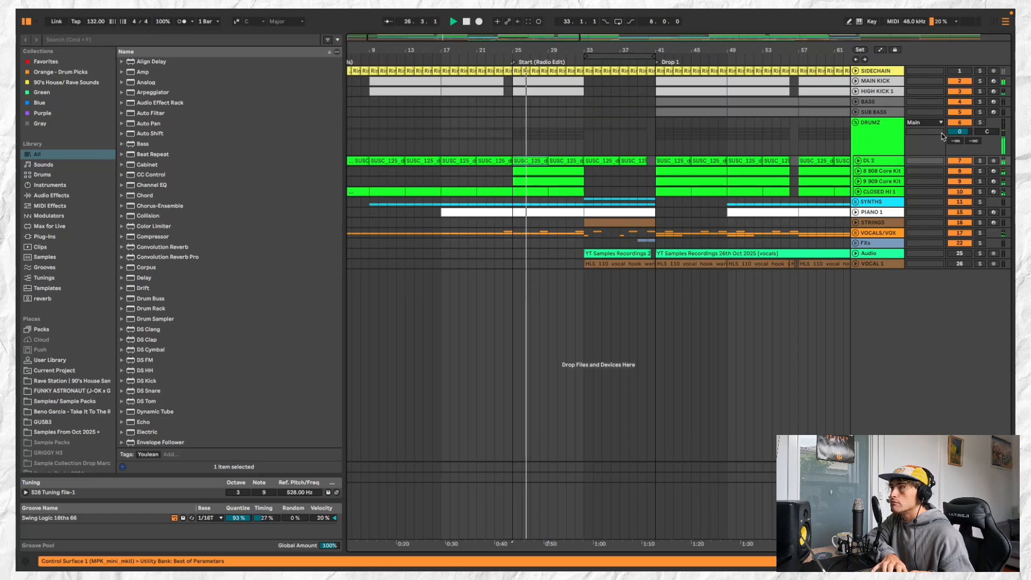
{"action": "left_click", "coordinate": [982, 125]}
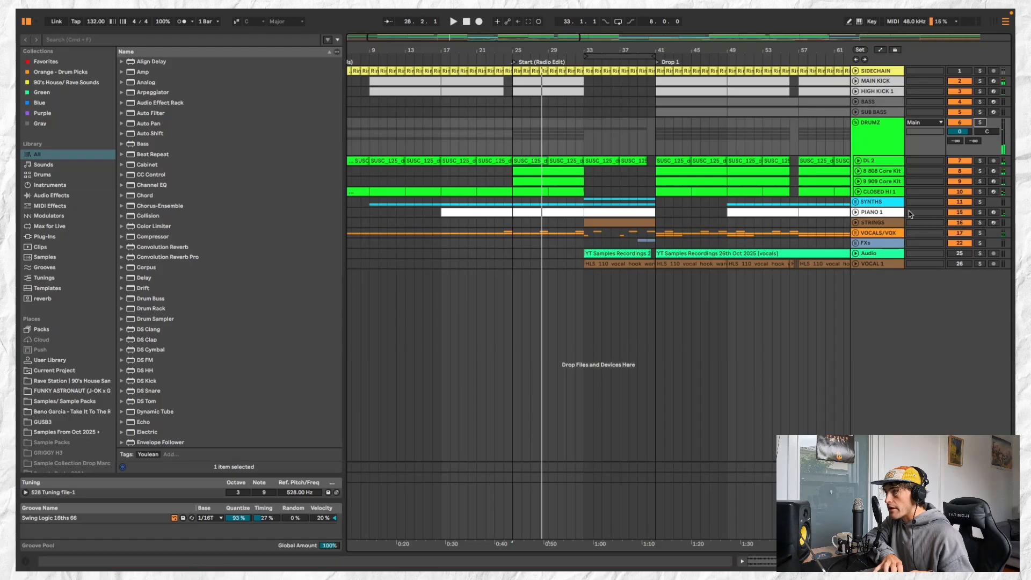
Unfold the PIANO 1 track and select its clip at bars 17 to 25.
{"action": "left_click", "coordinate": [855, 213]}
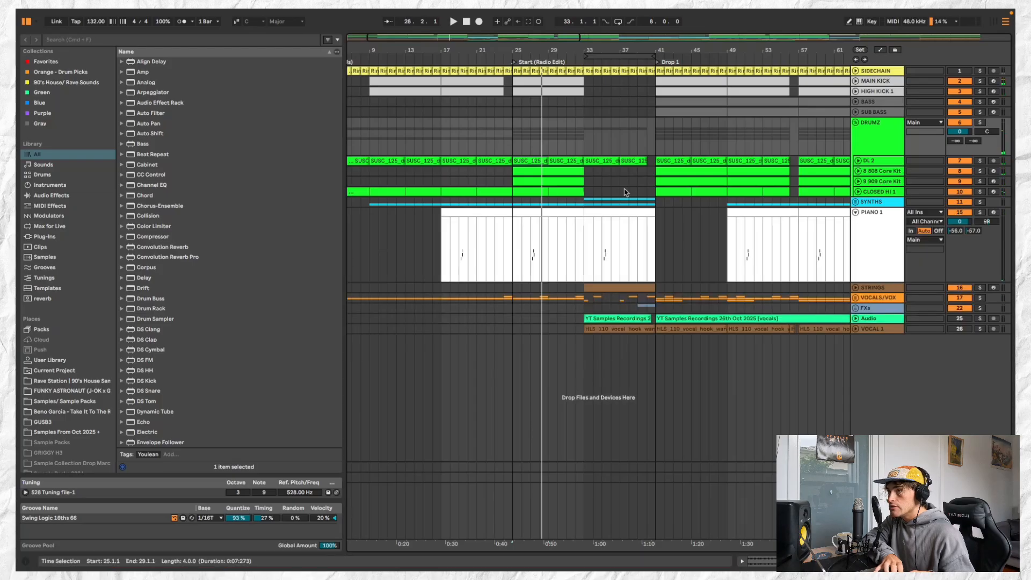
{"action": "left_click", "coordinate": [558, 215]}
{"action": "scroll", "coordinate": [559, 214], "scroll_direction": "down", "scroll_amount": 3}
{"action": "left_click", "coordinate": [461, 215]}
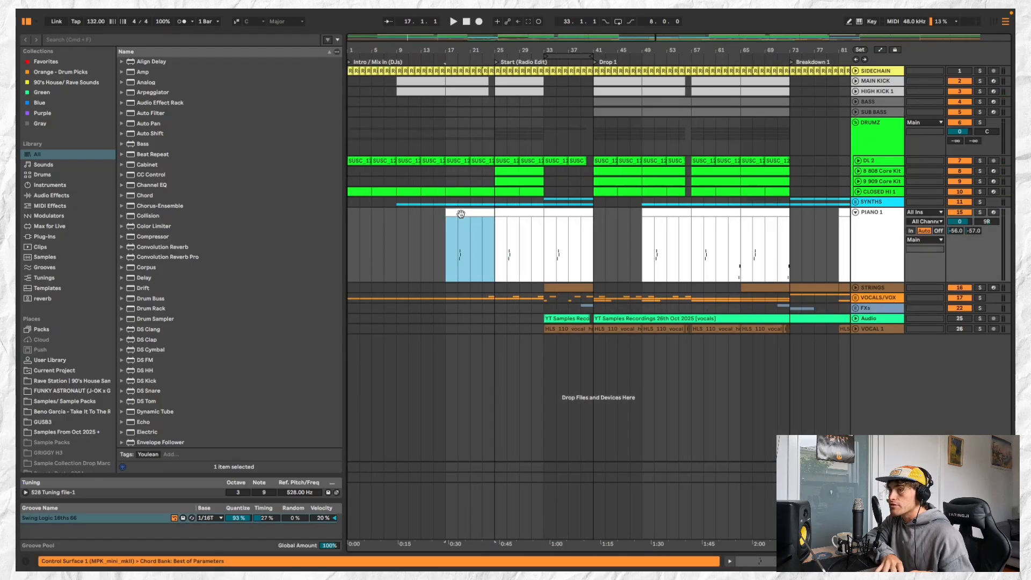
{"action": "scroll", "coordinate": [461, 214], "scroll_direction": "up", "scroll_amount": 3}
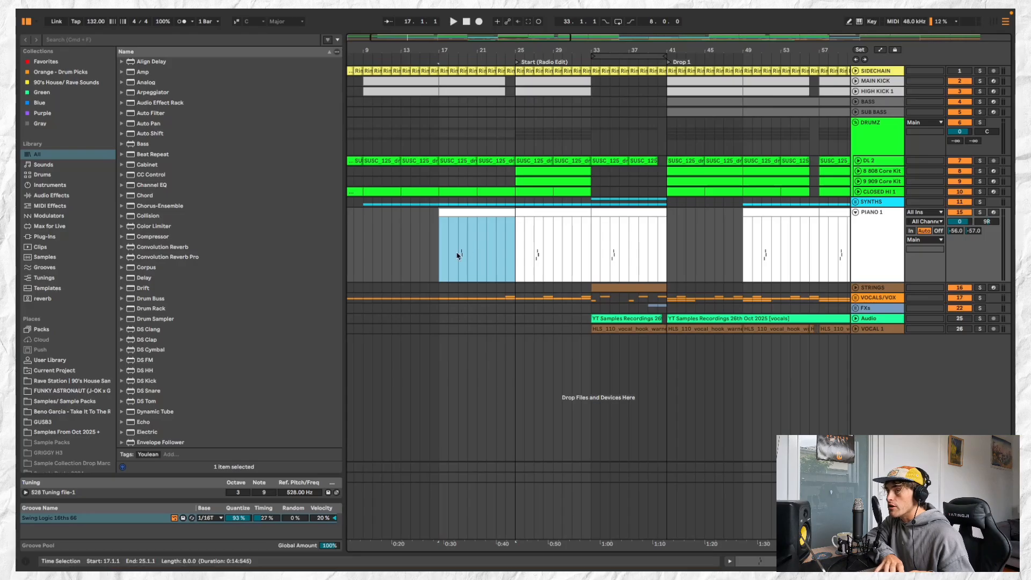
{"action": "scroll", "coordinate": [457, 256], "scroll_direction": "up", "scroll_amount": 4}
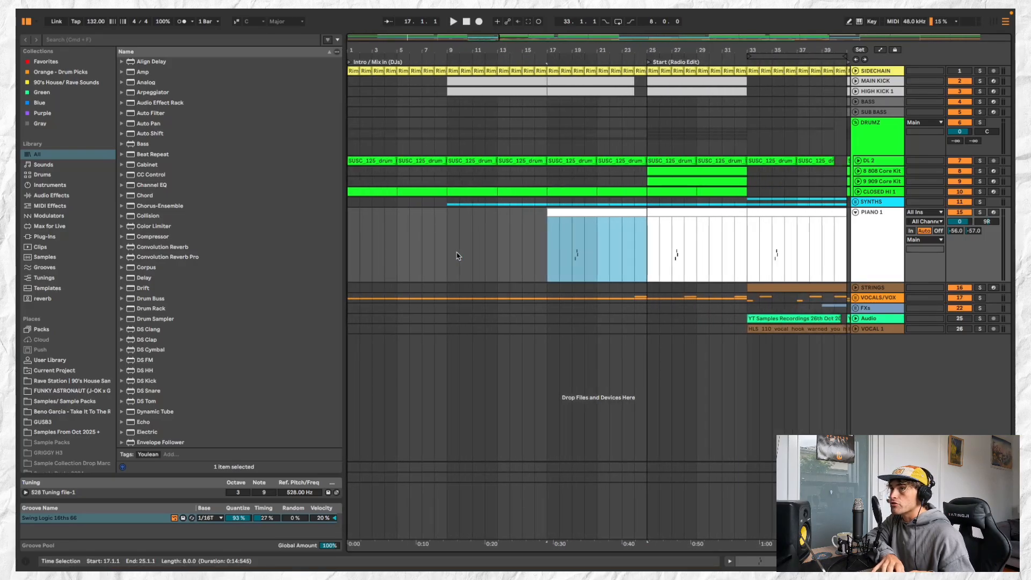
Play the transition from just before the Start (Radio Edit) locator into bar 25, and stop playback.
{"action": "scroll", "coordinate": [538, 271], "scroll_direction": "right", "scroll_amount": 5}
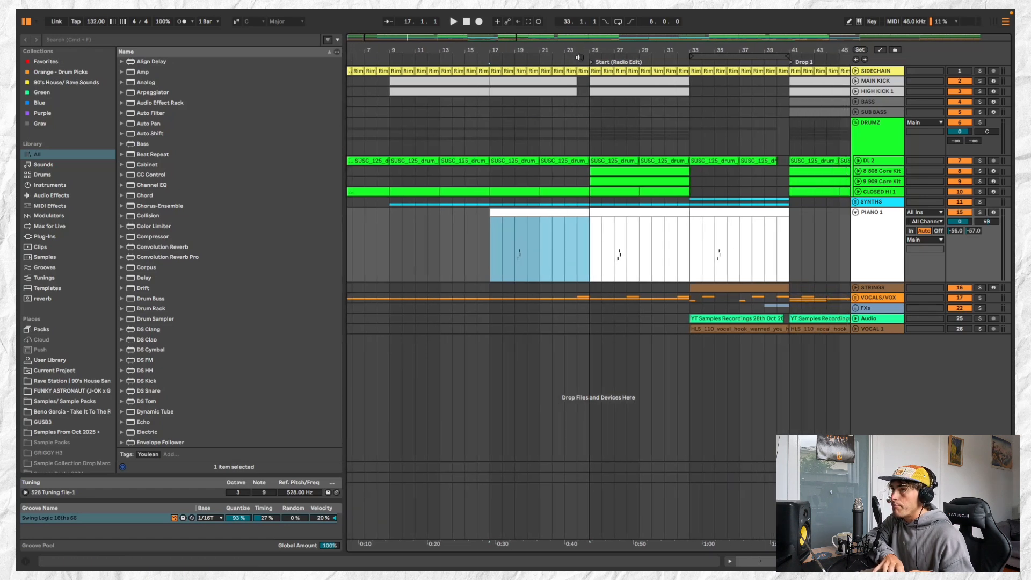
{"action": "scroll", "coordinate": [591, 161], "scroll_direction": "down", "scroll_amount": 3}
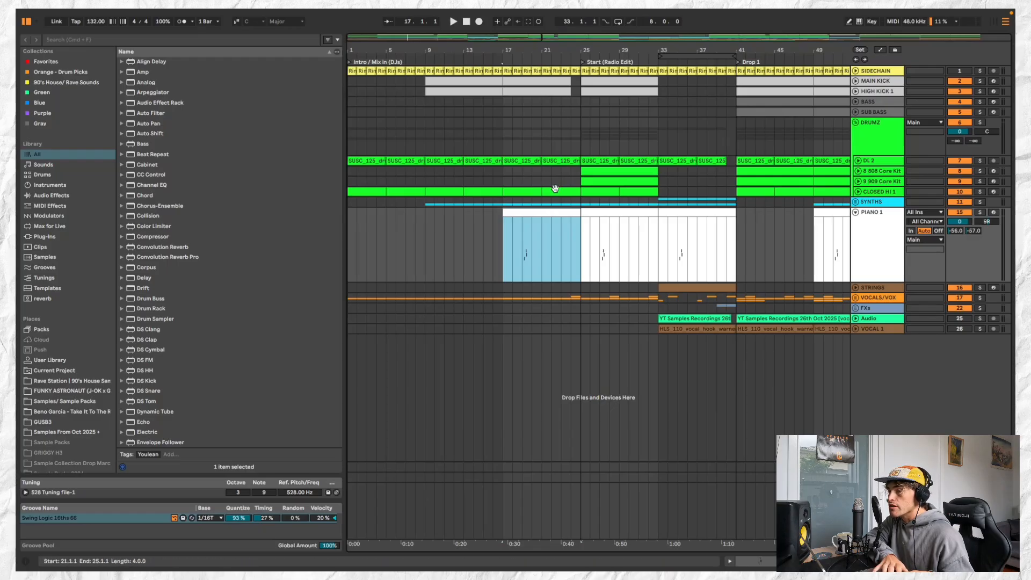
{"action": "left_click", "coordinate": [576, 54]}
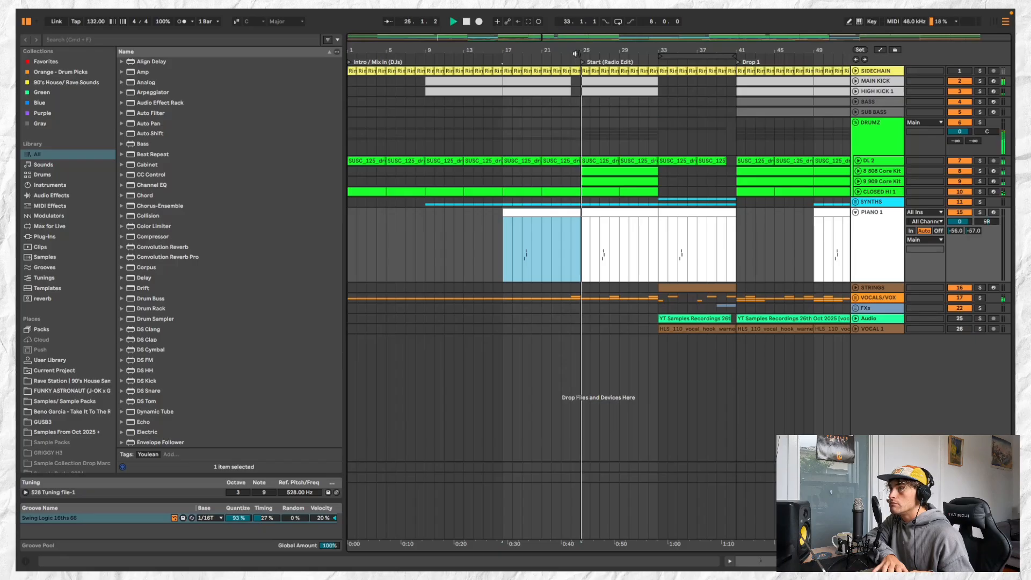
{"action": "key", "text": "space"}
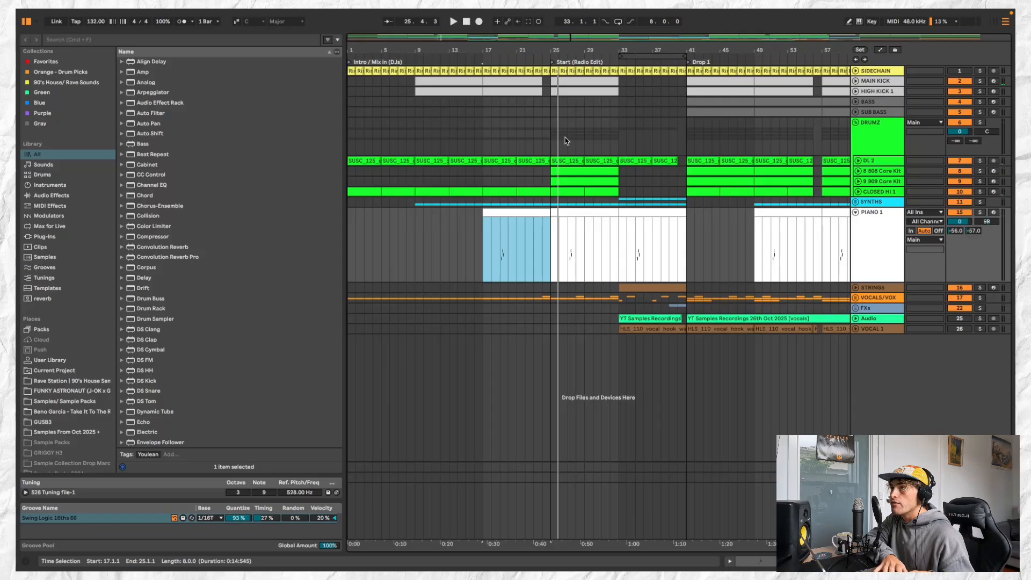
Select the MAIN KICK clip at bars 9 to 17, and after it the one at bars 17 to 24.
{"action": "scroll", "coordinate": [566, 141], "scroll_direction": "right", "scroll_amount": 10}
{"action": "scroll", "coordinate": [565, 141], "scroll_direction": "left", "scroll_amount": 10}
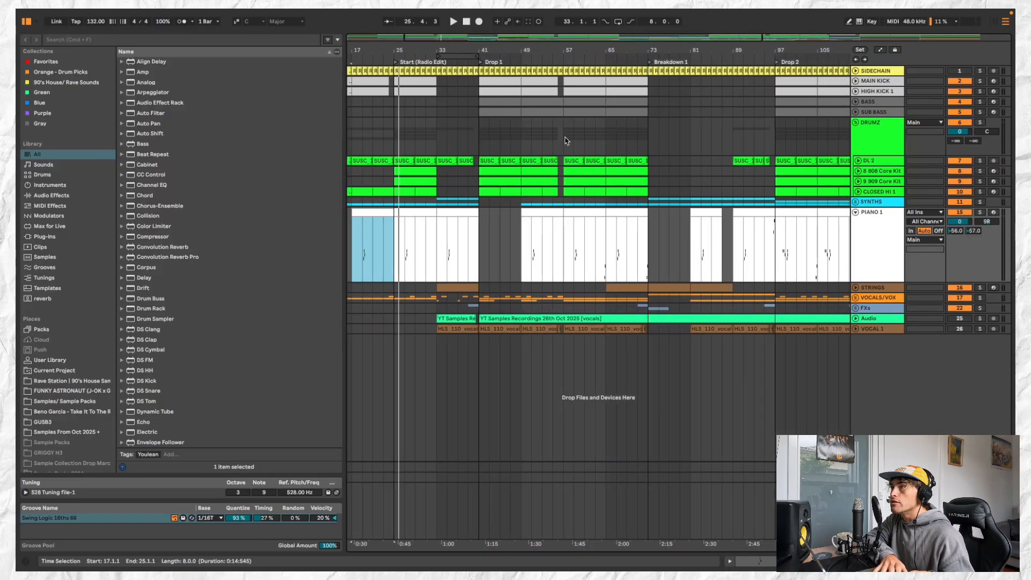
{"action": "scroll", "coordinate": [472, 106], "scroll_direction": "left", "scroll_amount": 3}
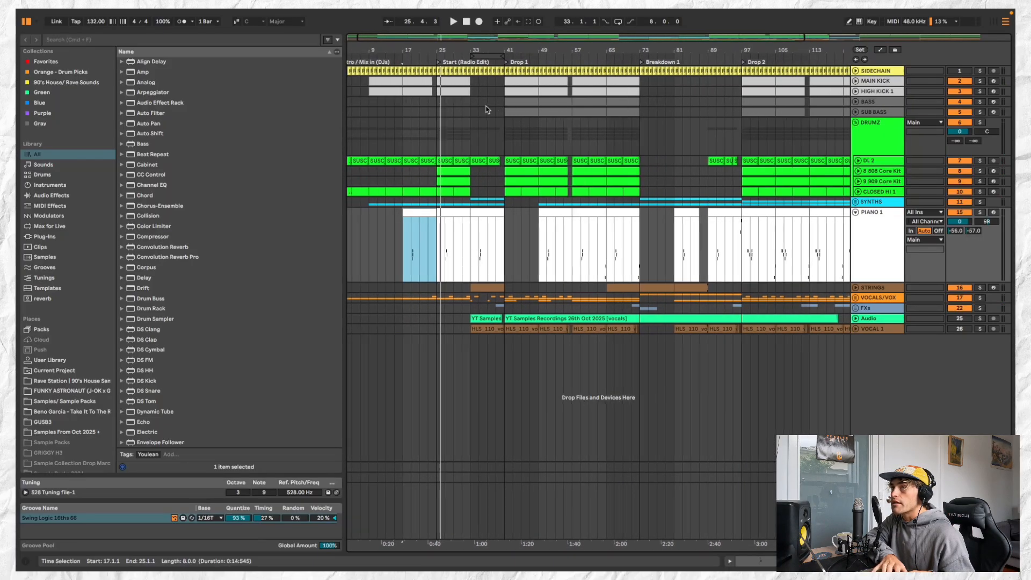
{"action": "scroll", "coordinate": [454, 106], "scroll_direction": "up", "scroll_amount": 3}
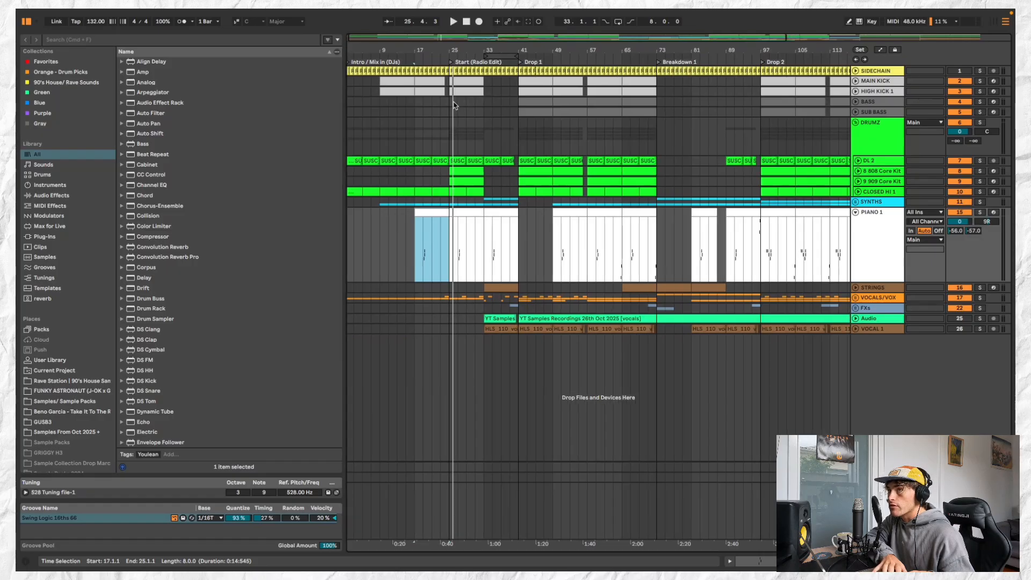
{"action": "left_click", "coordinate": [423, 79]}
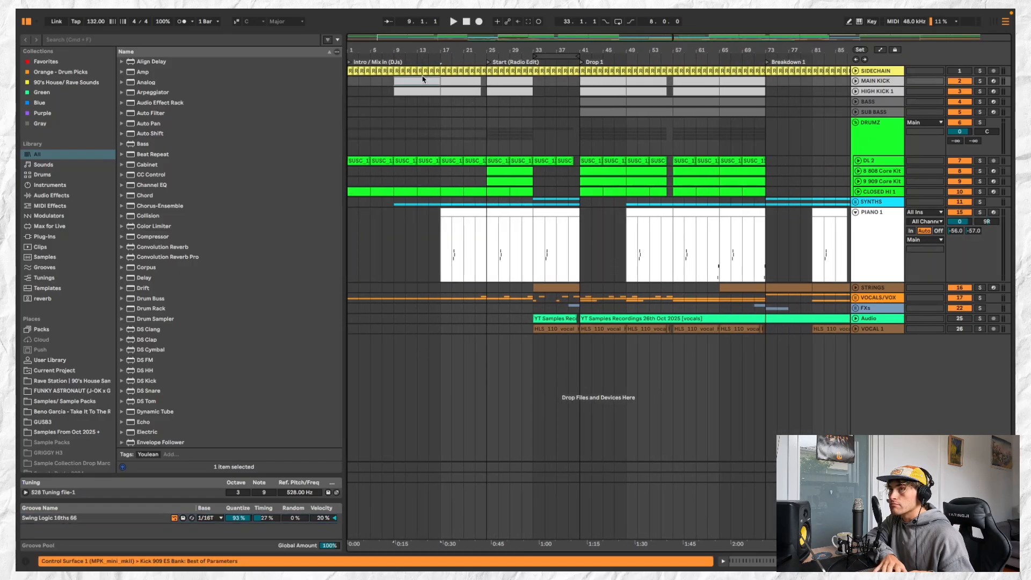
{"action": "scroll", "coordinate": [428, 120], "scroll_direction": "up", "scroll_amount": 5}
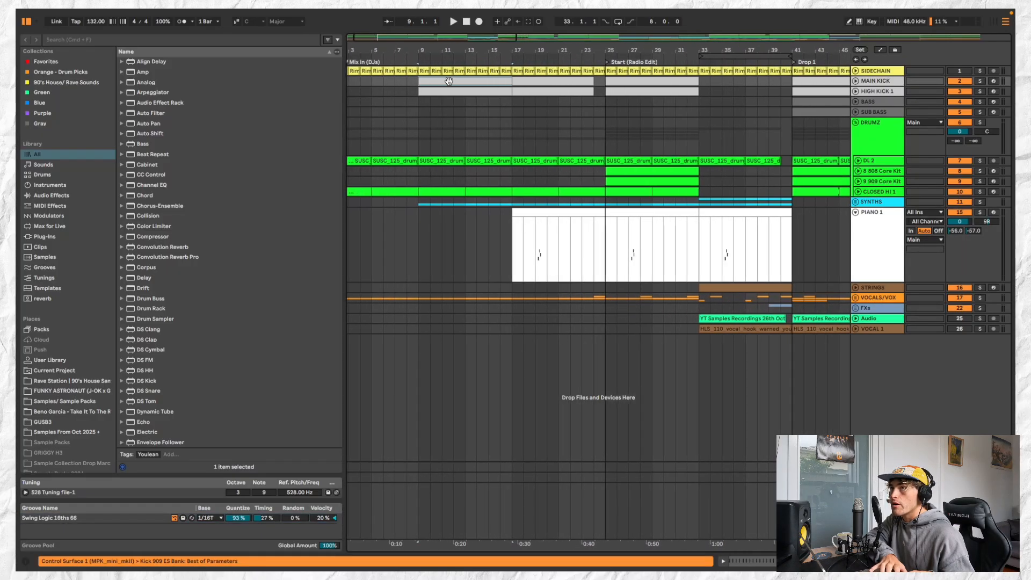
{"action": "left_click", "coordinate": [536, 81]}
{"action": "scroll", "coordinate": [553, 86], "scroll_direction": "down", "scroll_amount": 4}
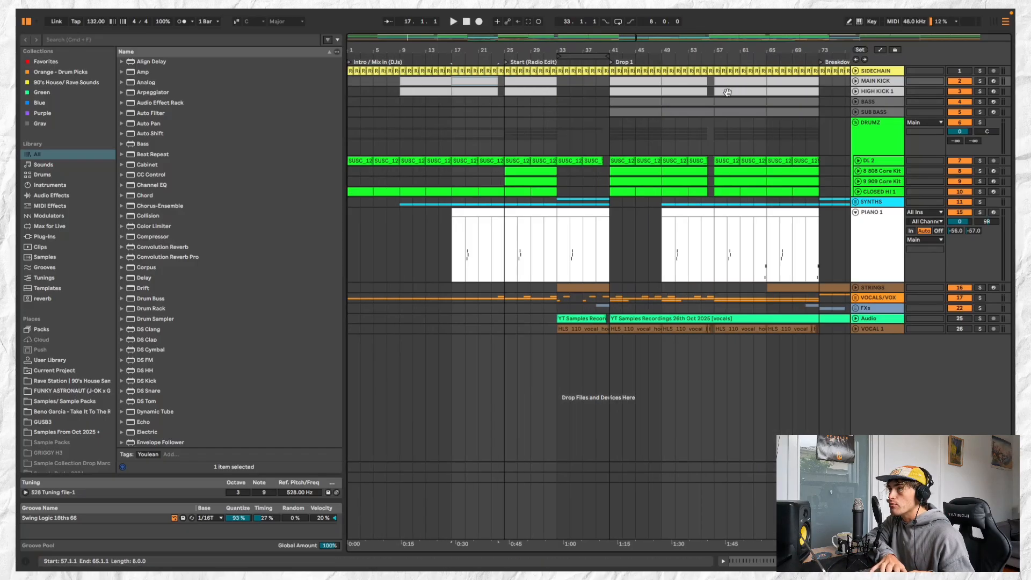
Examine the one-bar gap in the kick and drum clips before bar 57 in Drop 1.
{"action": "scroll", "coordinate": [727, 92], "scroll_direction": "right", "scroll_amount": 3}
{"action": "scroll", "coordinate": [608, 112], "scroll_direction": "up", "scroll_amount": 4}
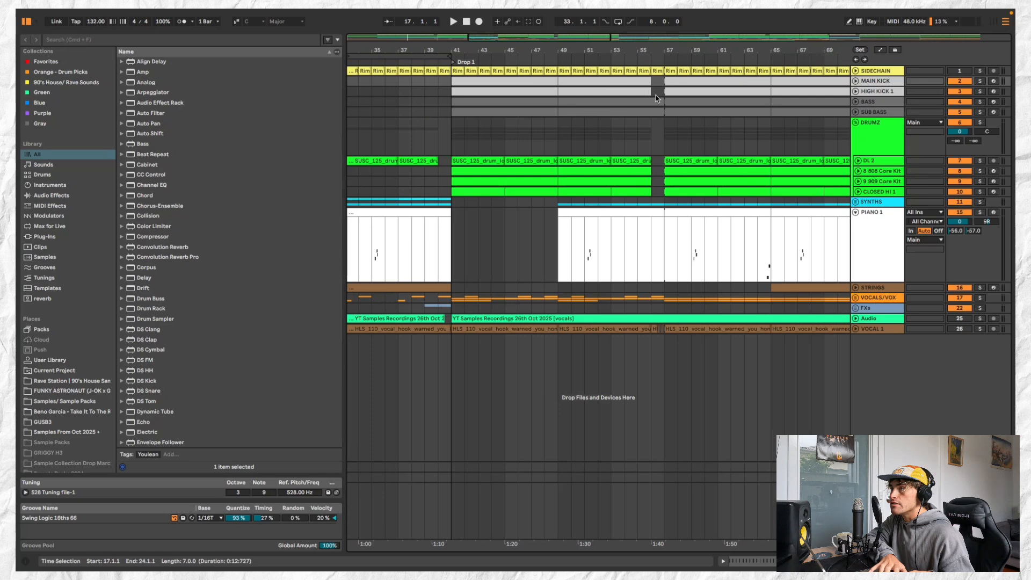
{"action": "scroll", "coordinate": [658, 108], "scroll_direction": "down", "scroll_amount": 4}
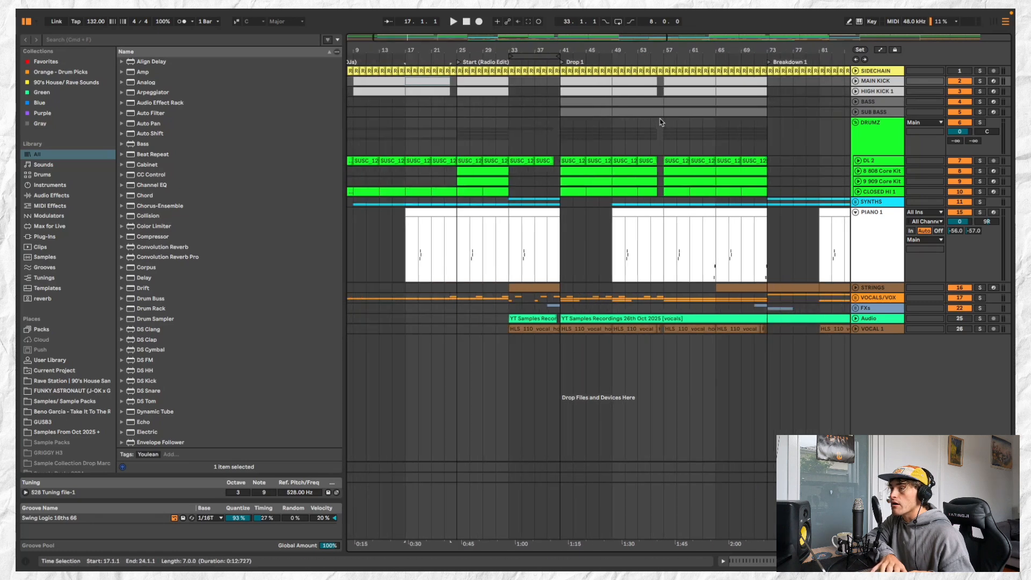
{"action": "scroll", "coordinate": [637, 109], "scroll_direction": "right", "scroll_amount": 2}
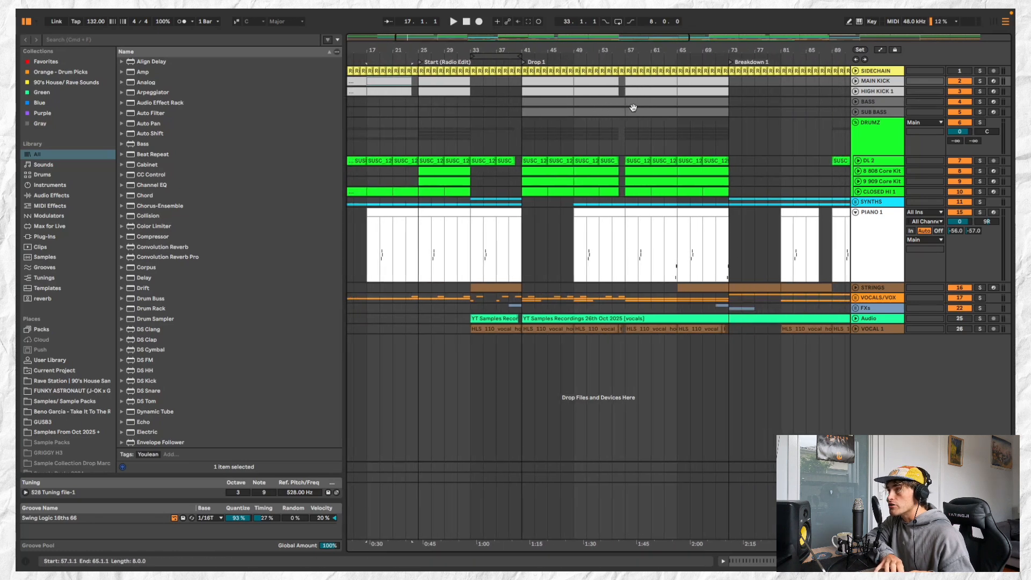
Play Drop 1 from about bar 56 through the one-bar kick and drum gap before bar 57, and stop playback.
{"action": "scroll", "coordinate": [605, 111], "scroll_direction": "down", "scroll_amount": 1}
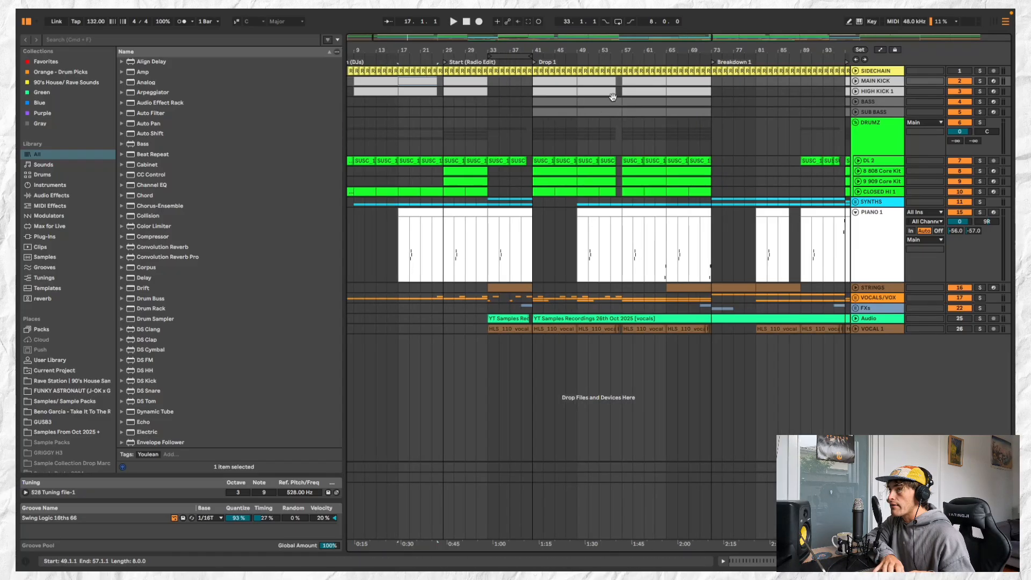
{"action": "scroll", "coordinate": [593, 88], "scroll_direction": "right", "scroll_amount": 1}
{"action": "left_click", "coordinate": [590, 54]}
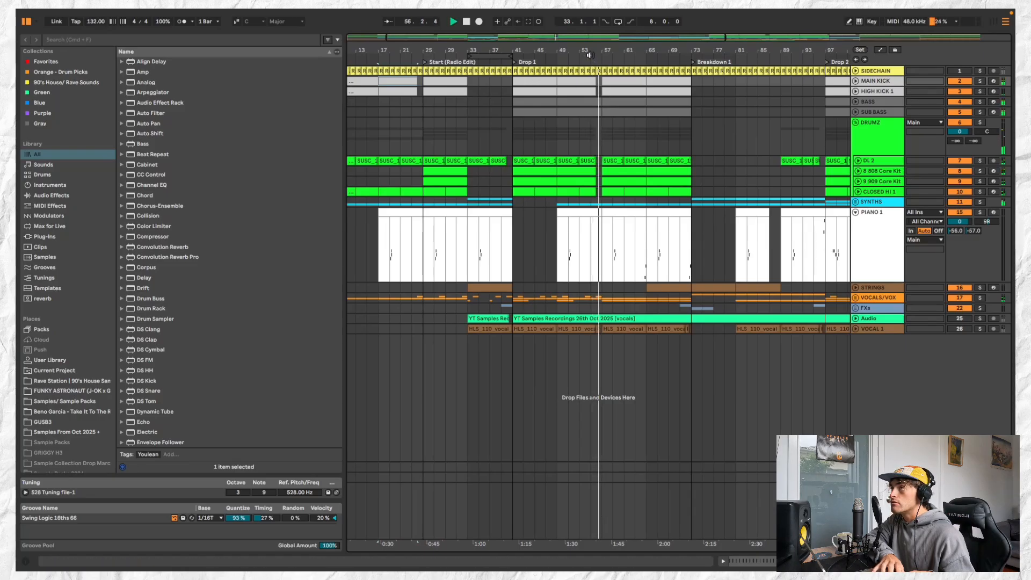
{"action": "scroll", "coordinate": [607, 159], "scroll_direction": "down", "scroll_amount": 2}
{"action": "scroll", "coordinate": [536, 157], "scroll_direction": "down", "scroll_amount": 1}
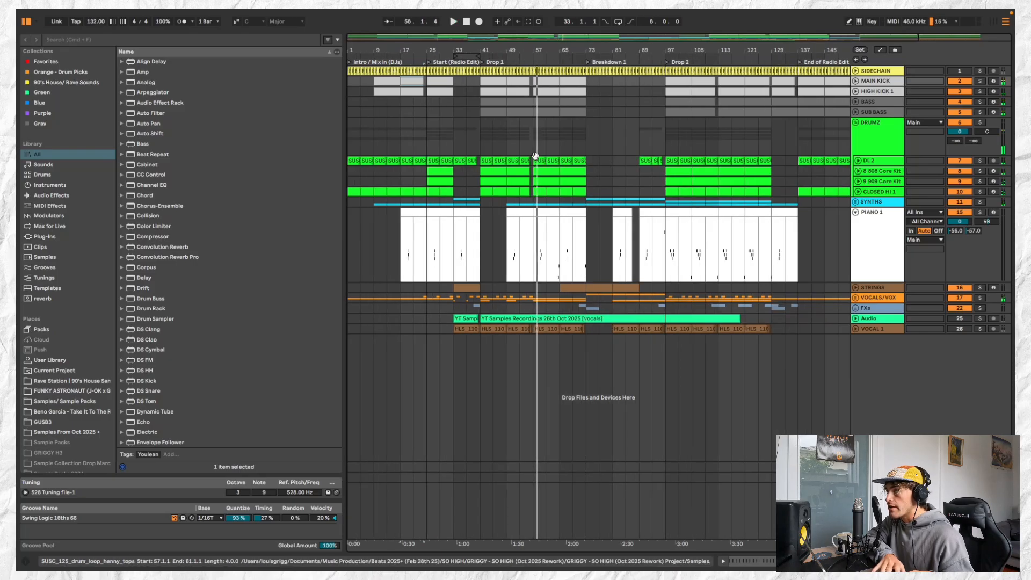
Select the PIANO 1 clip at bars 25 to 33, at the Start (Radio Edit) locator.
{"action": "scroll", "coordinate": [471, 194], "scroll_direction": "up", "scroll_amount": 3}
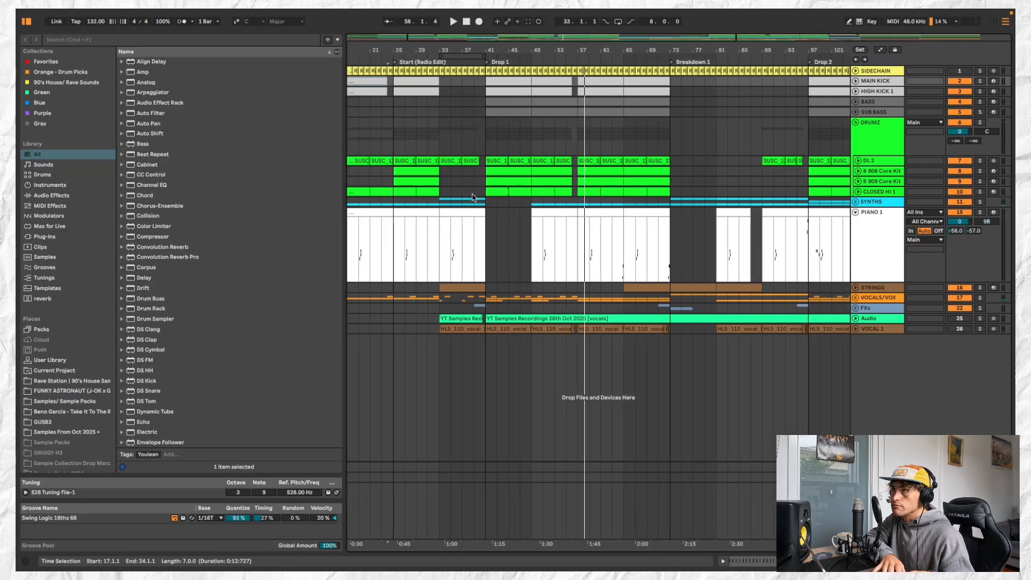
{"action": "scroll", "coordinate": [472, 194], "scroll_direction": "left", "scroll_amount": 1}
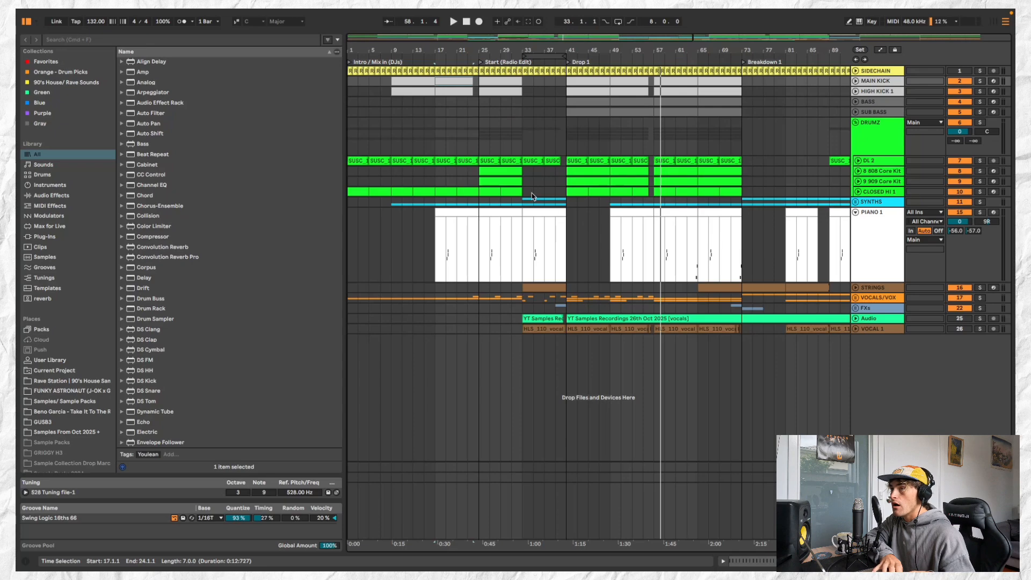
{"action": "left_click", "coordinate": [503, 215]}
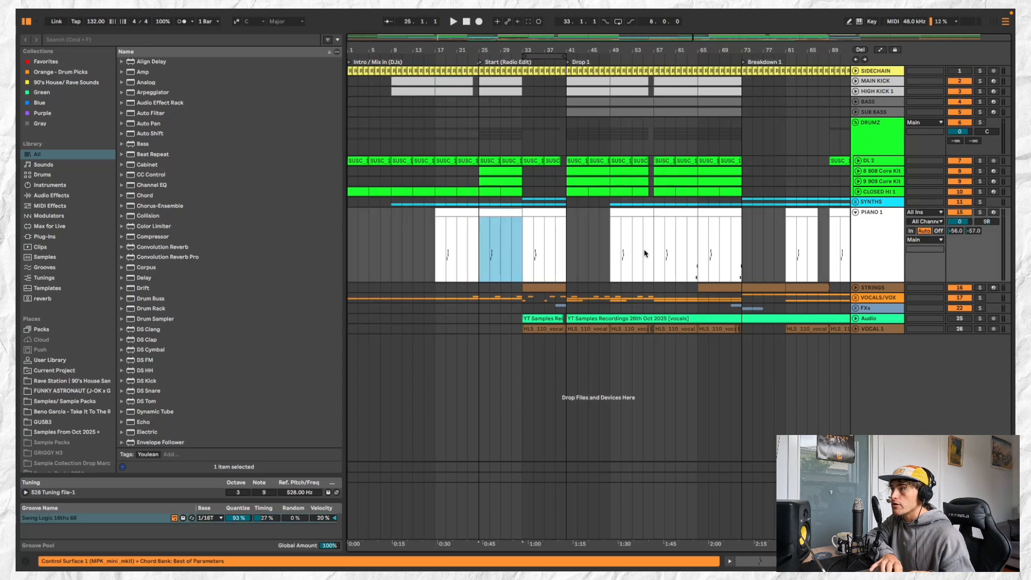
Unfold the SYNTHS group to check its tracks, and fold both it and the PIANO 1 track.
{"action": "left_click", "coordinate": [857, 202]}
{"action": "left_click", "coordinate": [857, 202]}
{"action": "left_click", "coordinate": [857, 202]}
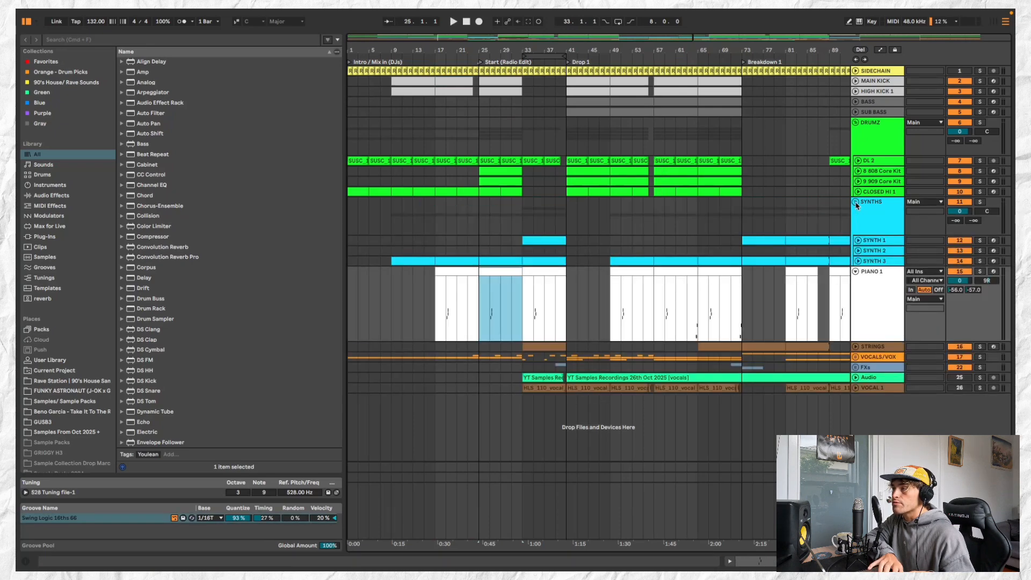
{"action": "left_click", "coordinate": [856, 202]}
{"action": "left_click", "coordinate": [856, 213]}
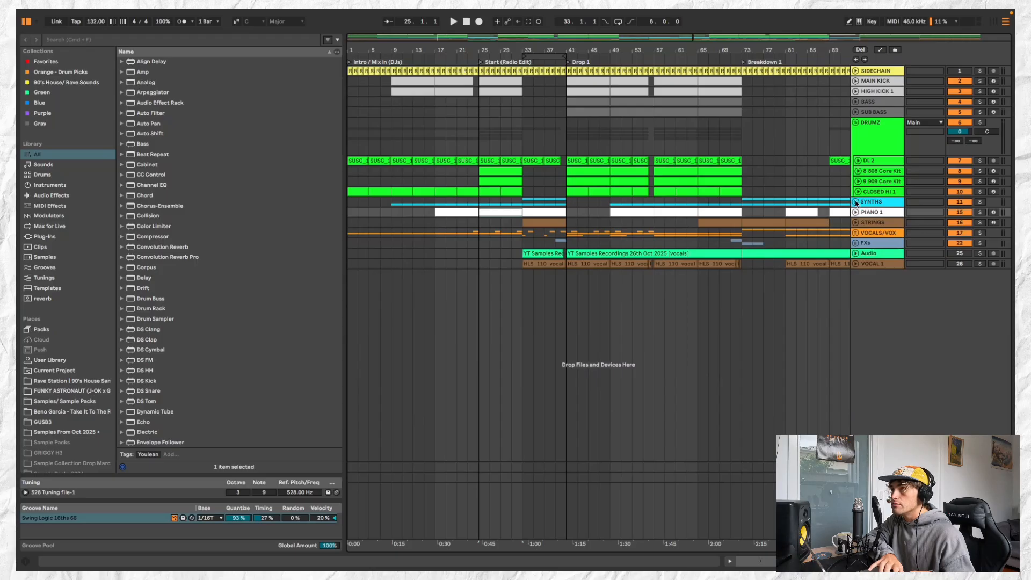
Unfold the VOCALS/VOX group and its VOX 2 track, and select the VOX 2 clip at bar 21.
{"action": "left_click", "coordinate": [856, 233]}
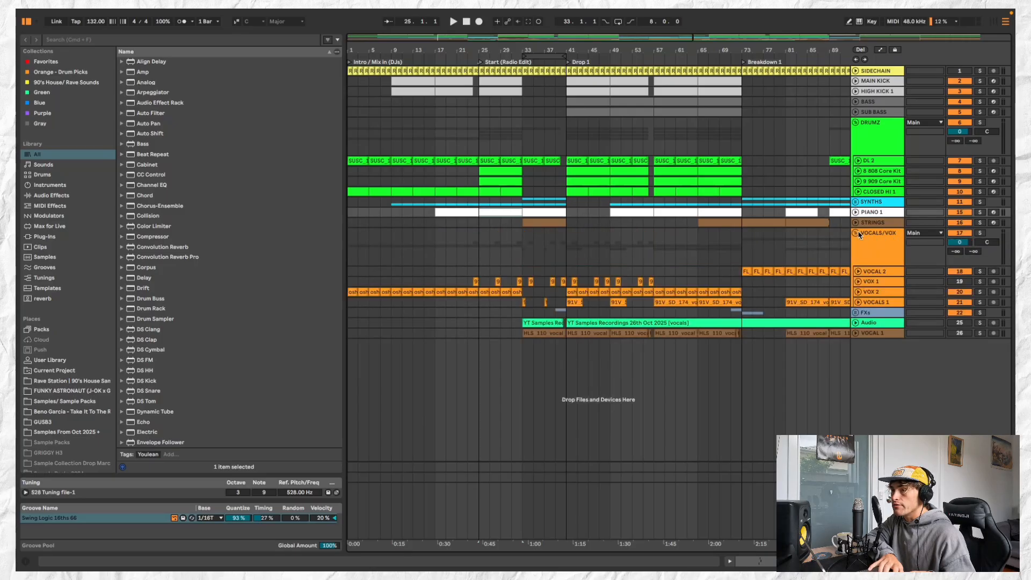
{"action": "left_click", "coordinate": [858, 292]}
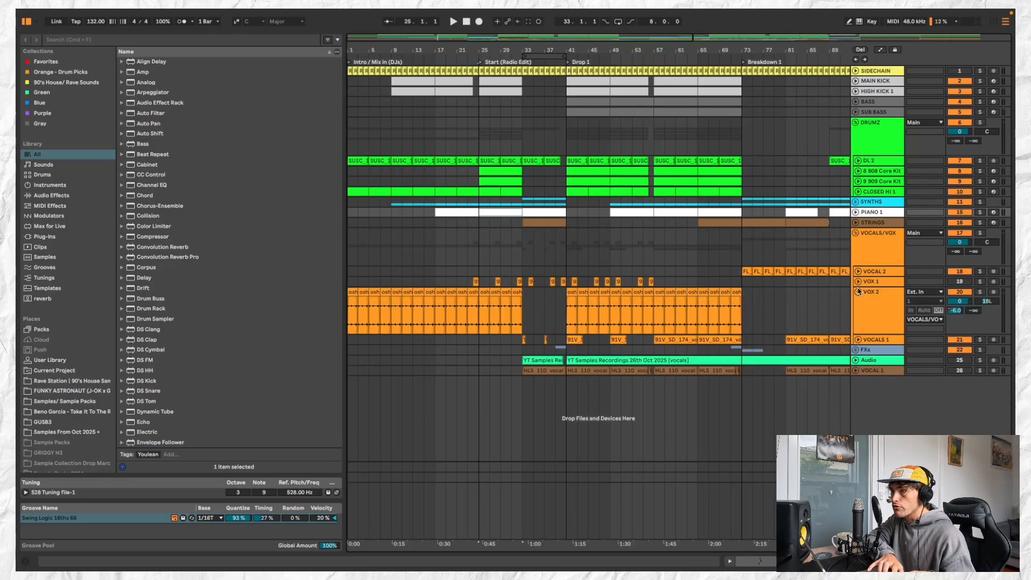
{"action": "left_click", "coordinate": [464, 293]}
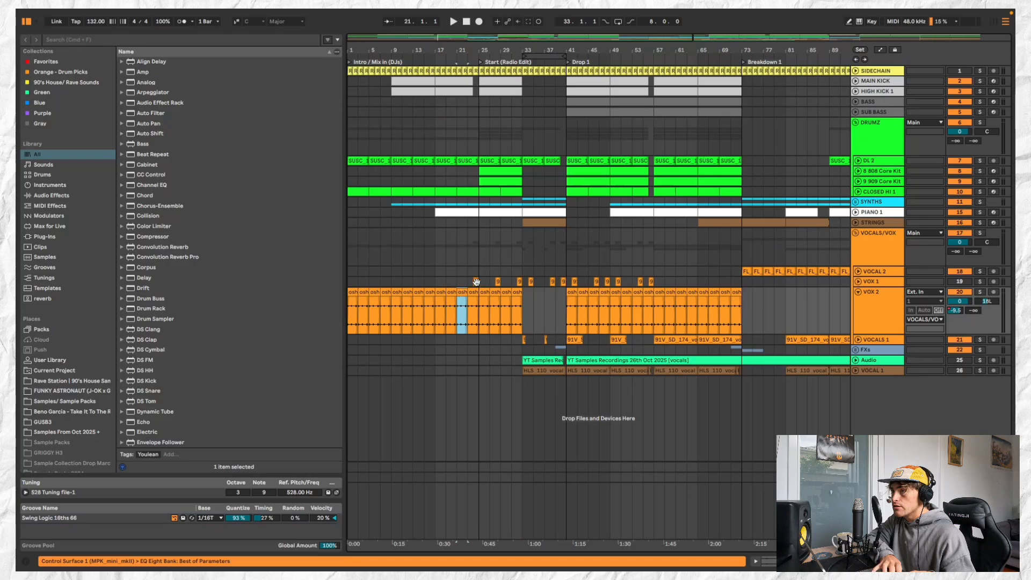
Play VOX 2 in solo from bar 21 to about bar 24, and turn its solo off and fold the track.
{"action": "left_click", "coordinate": [981, 292]}
{"action": "key", "text": "space"}
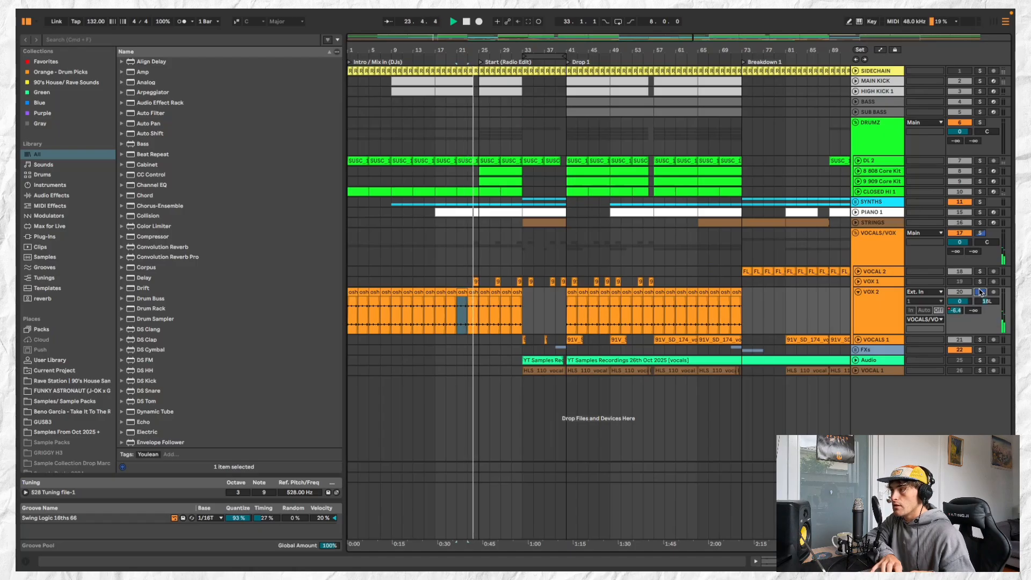
{"action": "key", "text": "space"}
{"action": "left_click", "coordinate": [981, 292]}
{"action": "left_click", "coordinate": [859, 292]}
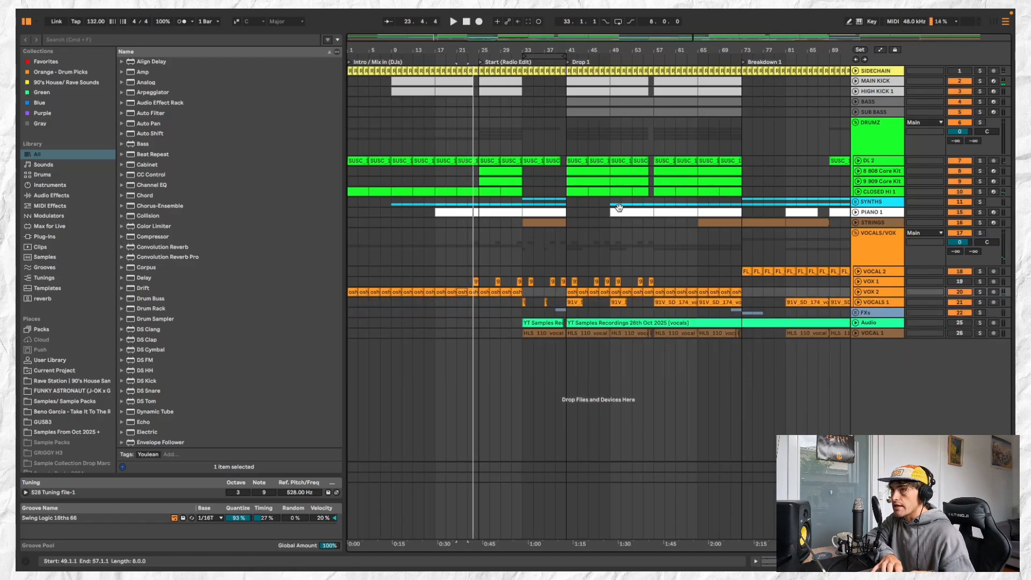
Select the 909 Core Kit clip at bars 25 to 33, and play from bar 25, jumping ahead to just before bar 33.
{"action": "left_click", "coordinate": [511, 178]}
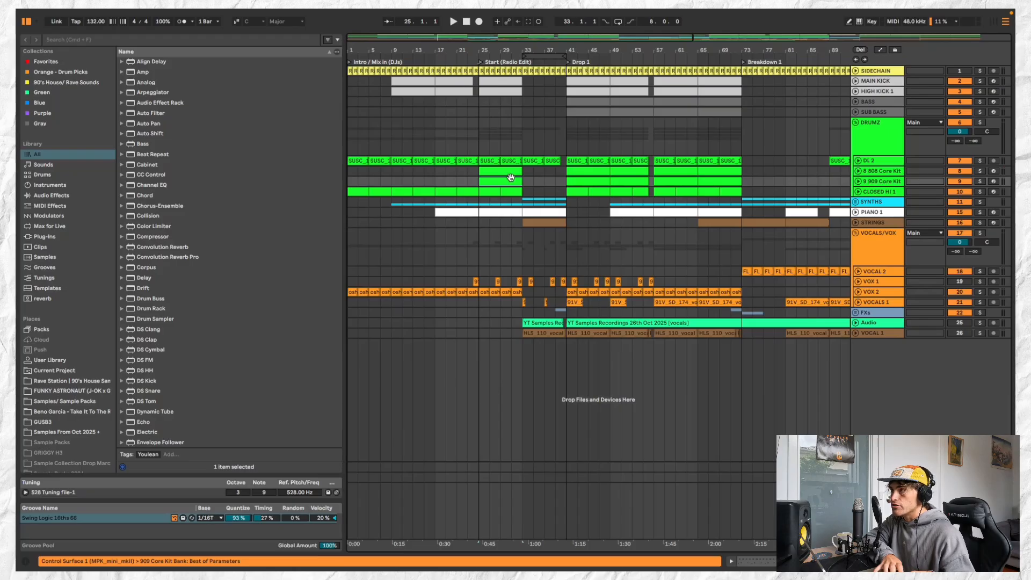
{"action": "key", "text": "space"}
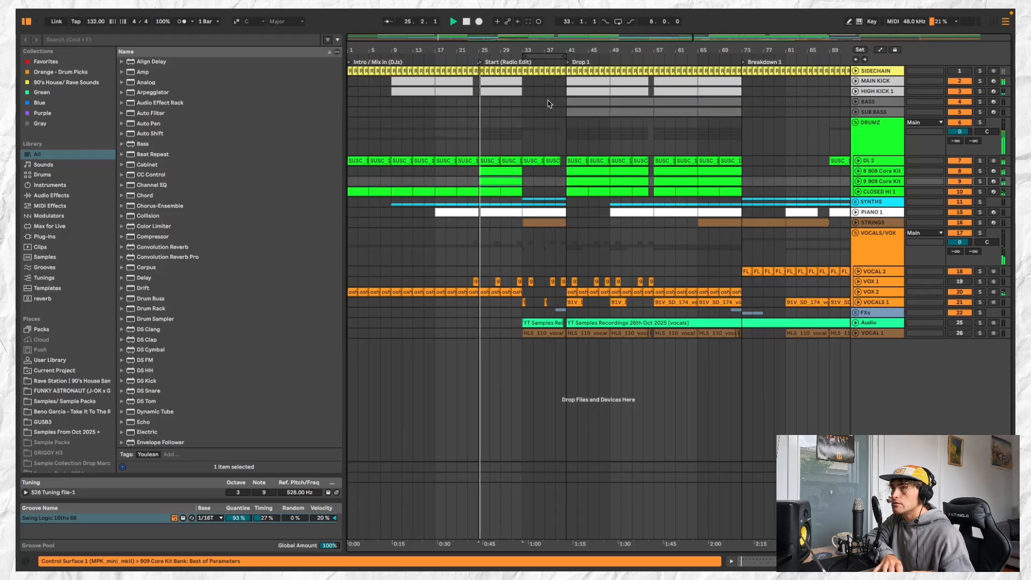
{"action": "left_click", "coordinate": [519, 63]}
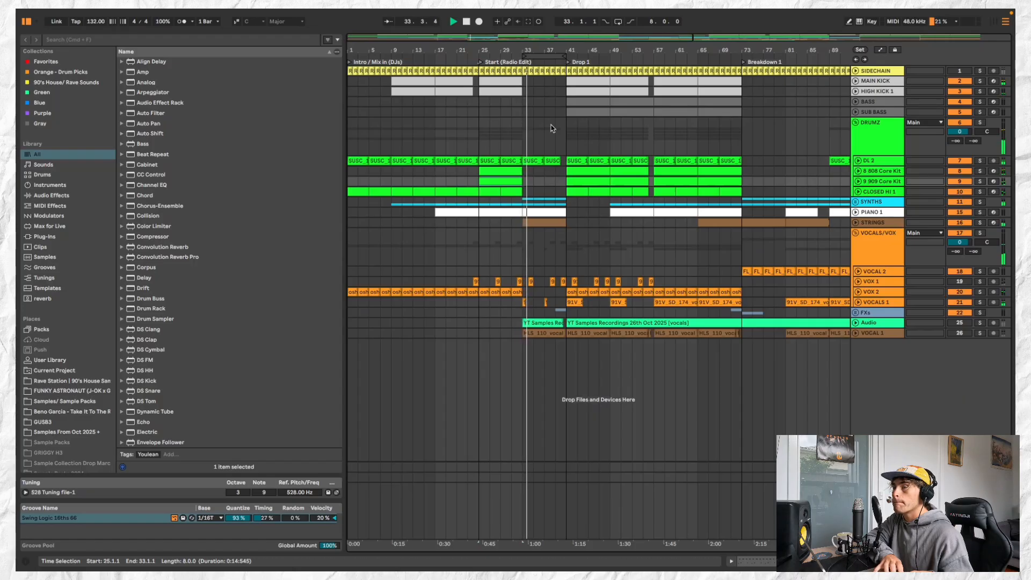
Stop playback and place the insert marker at bar 33 on the DRUMZ group, where the kicks drop out.
{"action": "scroll", "coordinate": [551, 129], "scroll_direction": "down", "scroll_amount": 1}
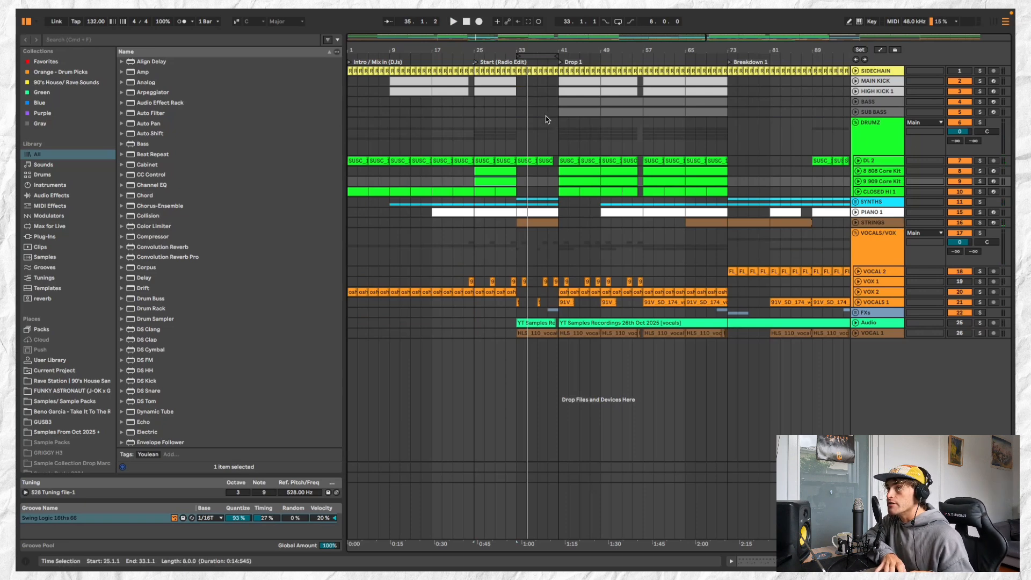
{"action": "scroll", "coordinate": [546, 118], "scroll_direction": "up", "scroll_amount": 2}
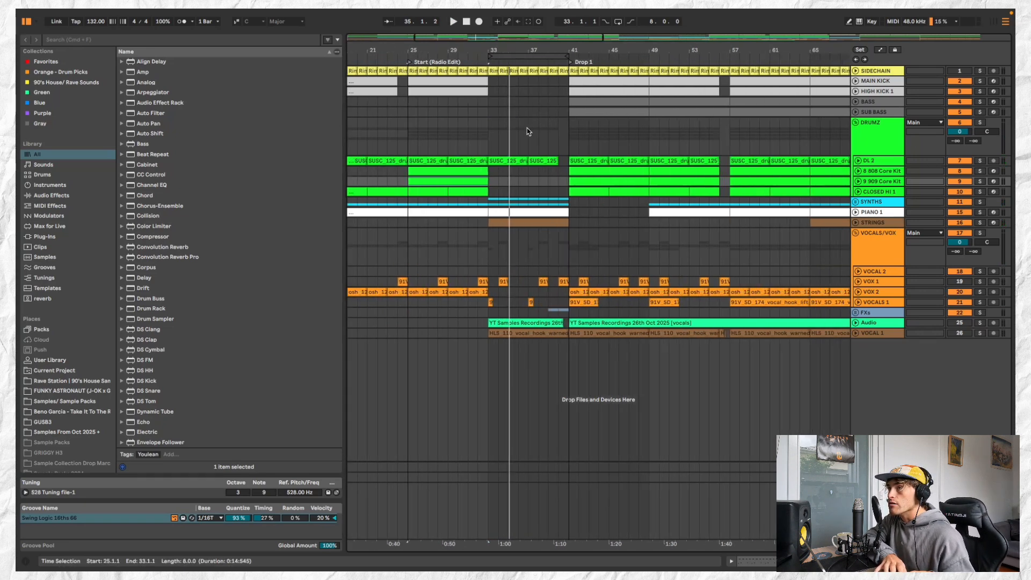
{"action": "left_click", "coordinate": [488, 143]}
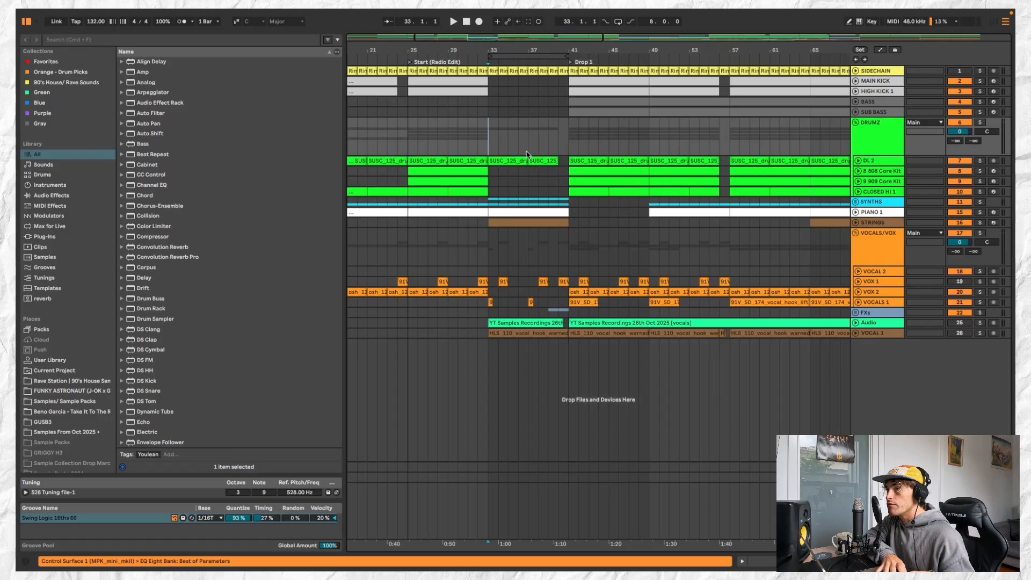
Select the SUB BASS clip at bars 41 to 49, at the start of Drop 1.
{"action": "scroll", "coordinate": [527, 155], "scroll_direction": "down", "scroll_amount": 3}
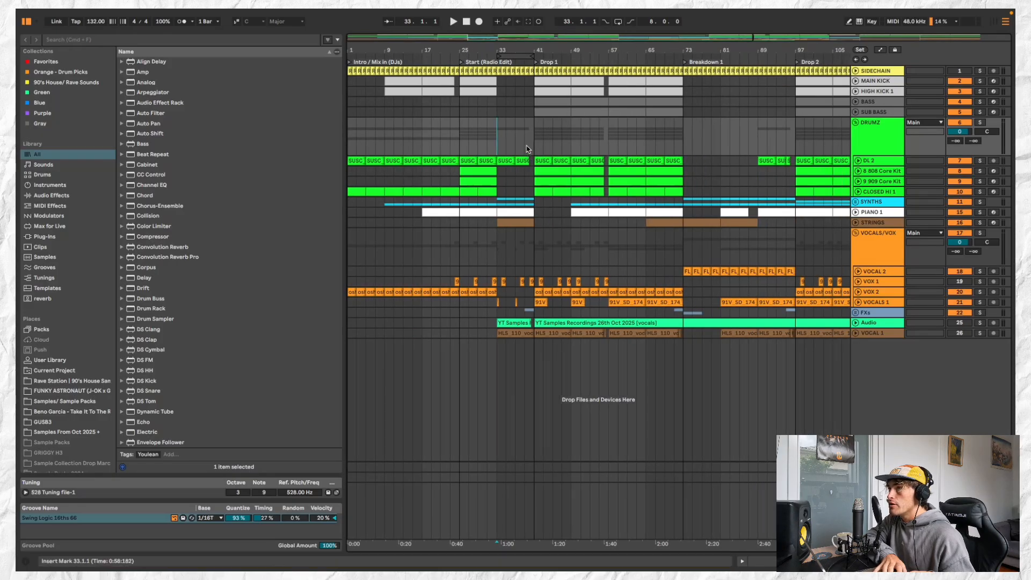
{"action": "left_click", "coordinate": [547, 113]}
{"action": "scroll", "coordinate": [546, 113], "scroll_direction": "up", "scroll_amount": 2}
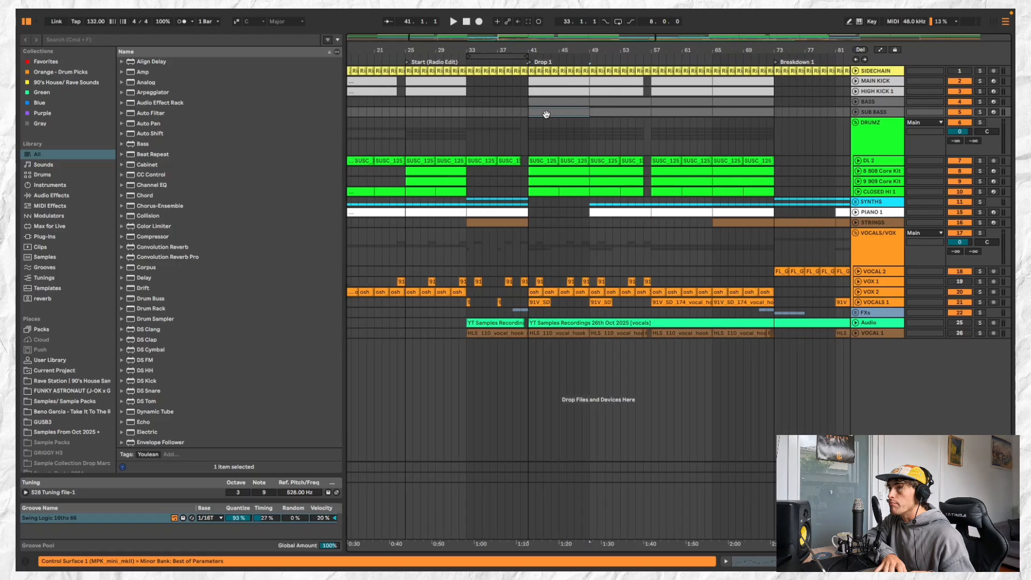
{"action": "scroll", "coordinate": [547, 114], "scroll_direction": "up", "scroll_amount": 2}
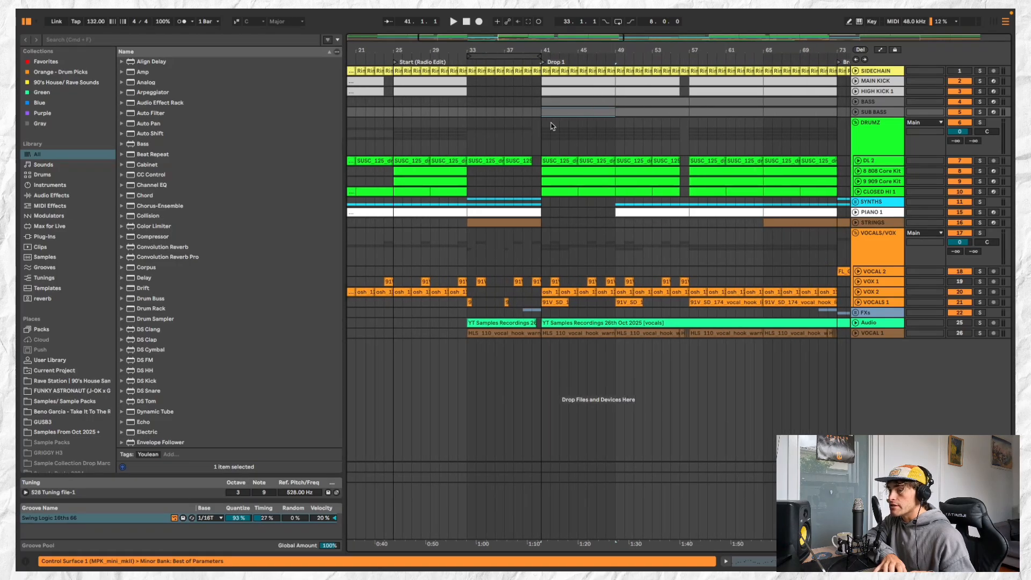
{"action": "scroll", "coordinate": [552, 126], "scroll_direction": "up", "scroll_amount": 1}
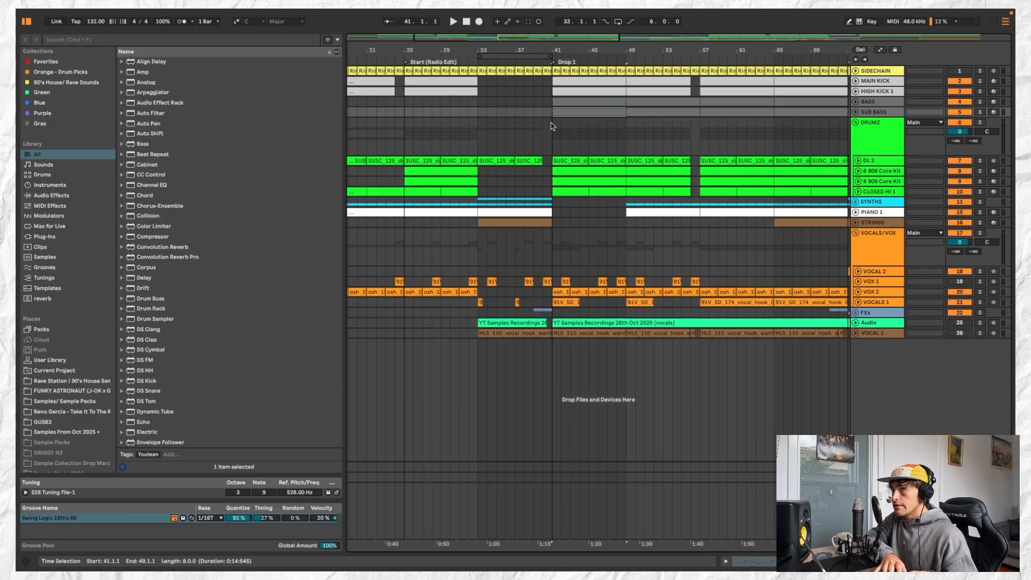
Place the insert marker on the SUB BASS track at bar 33, at bar 41, and back at bar 33.
{"action": "scroll", "coordinate": [552, 126], "scroll_direction": "down", "scroll_amount": 2}
{"action": "scroll", "coordinate": [552, 126], "scroll_direction": "down", "scroll_amount": 1}
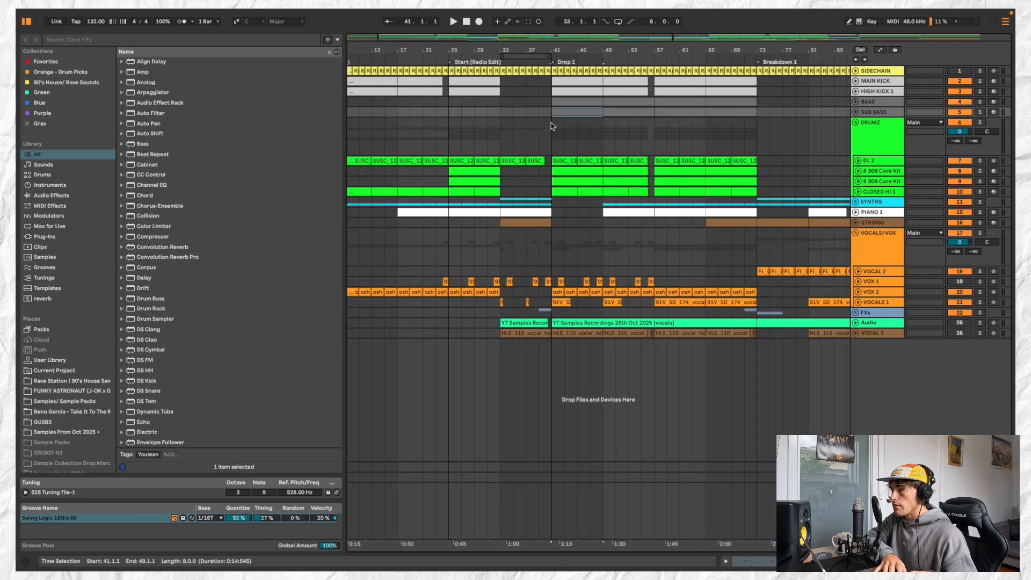
{"action": "scroll", "coordinate": [552, 126], "scroll_direction": "left", "scroll_amount": 2}
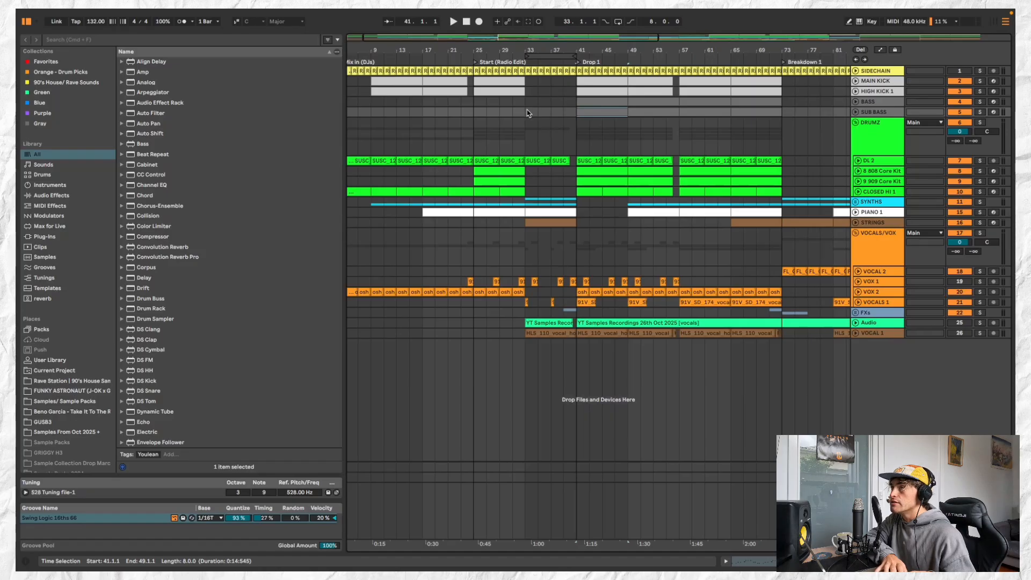
{"action": "left_click", "coordinate": [527, 114]}
{"action": "scroll", "coordinate": [527, 113], "scroll_direction": "up", "scroll_amount": 3}
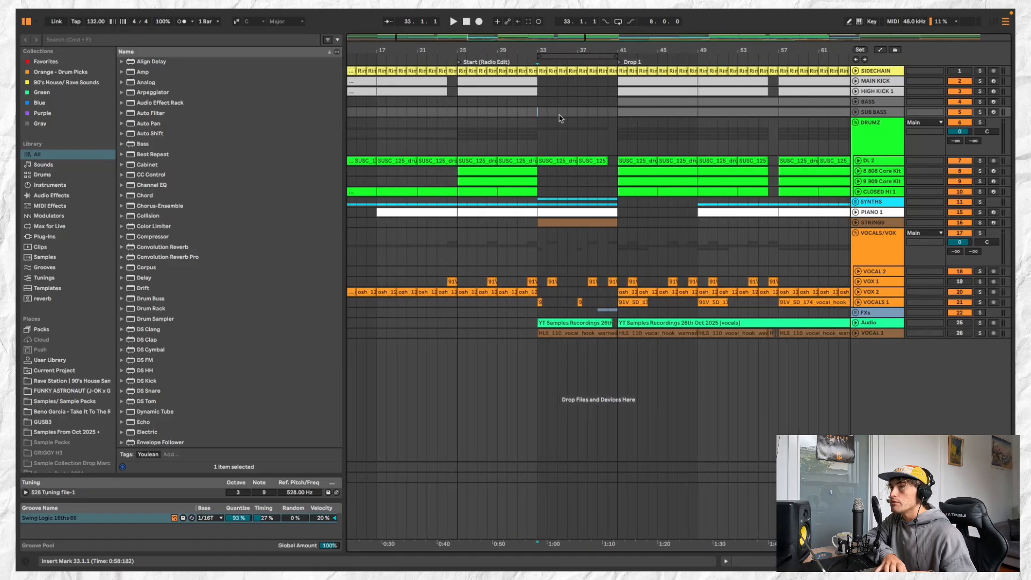
{"action": "scroll", "coordinate": [561, 118], "scroll_direction": "right", "scroll_amount": 1}
{"action": "scroll", "coordinate": [527, 114], "scroll_direction": "down", "scroll_amount": 1}
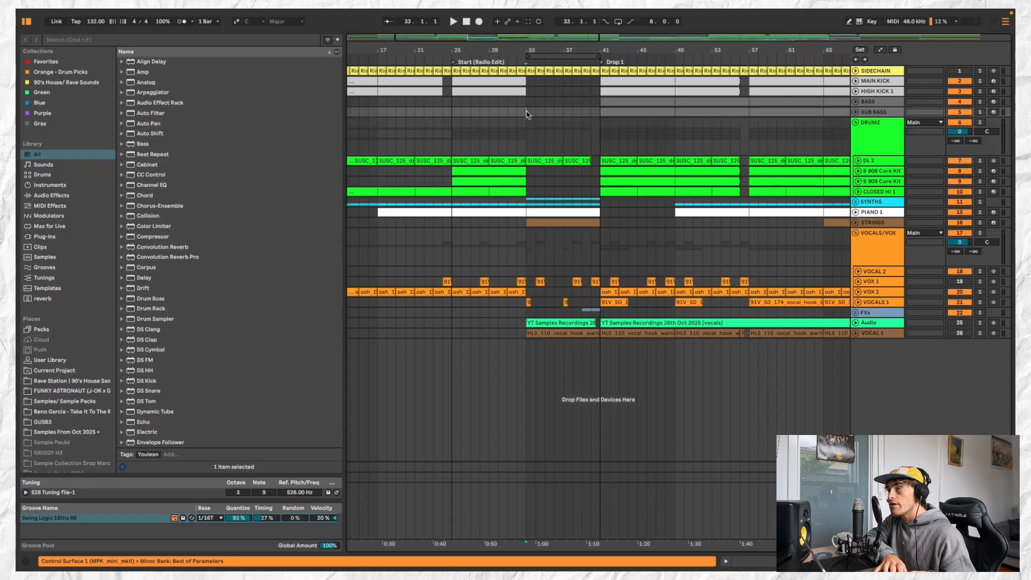
{"action": "left_click", "coordinate": [596, 115]}
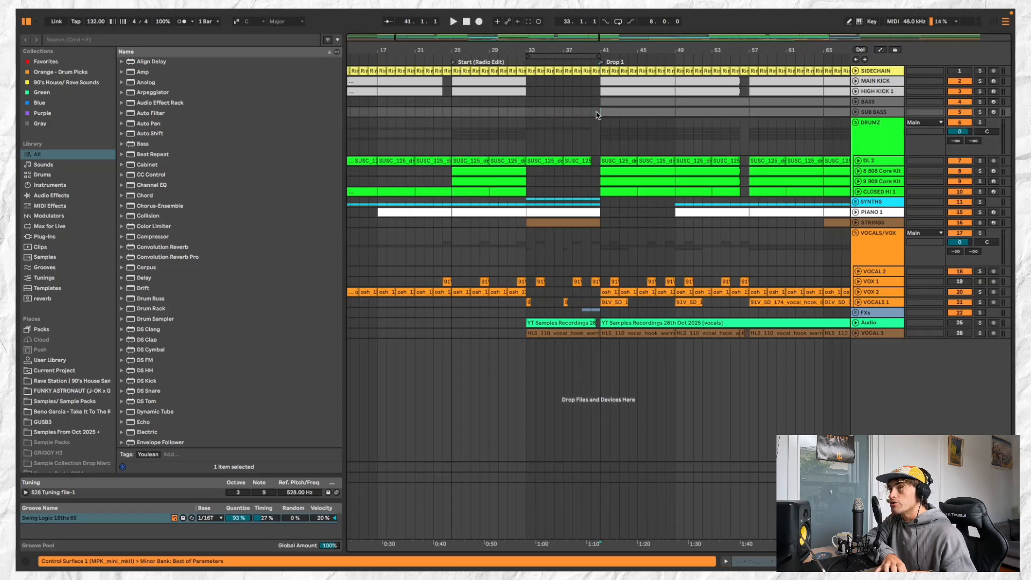
{"action": "left_click", "coordinate": [525, 111]}
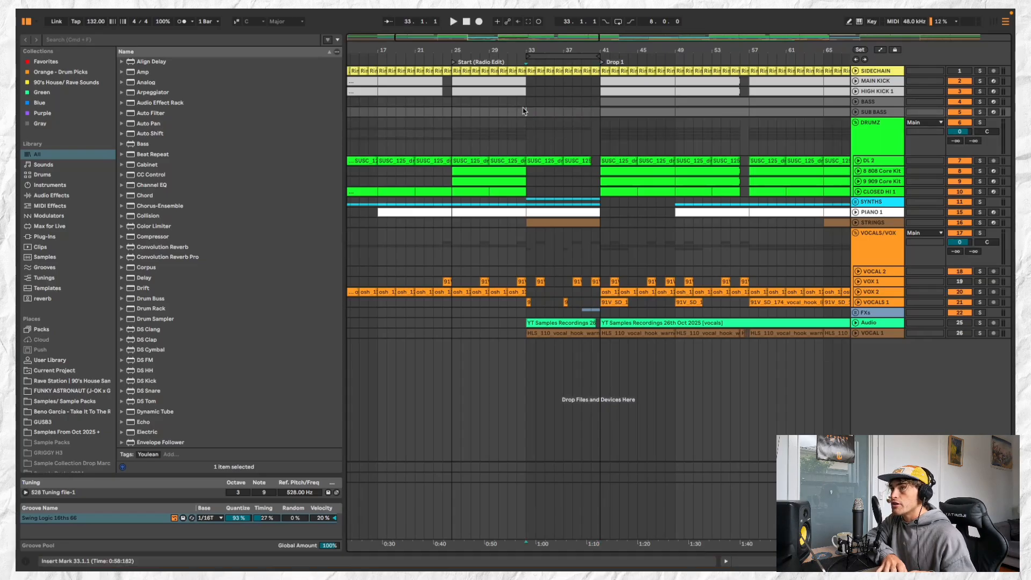
Select the STRINGS clip at bars 33 to 41 and unfold the STRINGS track.
{"action": "scroll", "coordinate": [525, 111], "scroll_direction": "down", "scroll_amount": 1}
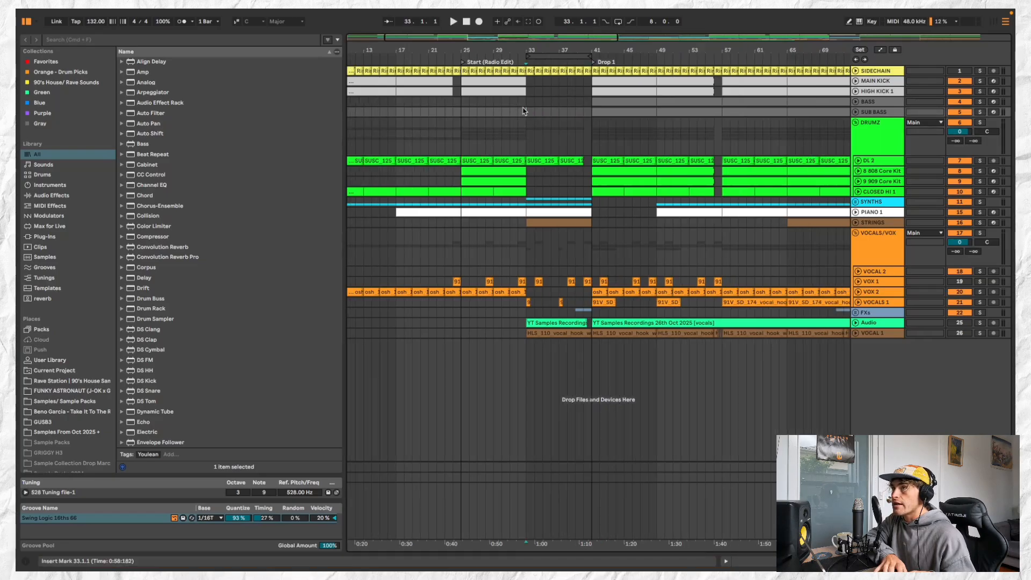
{"action": "left_click", "coordinate": [569, 221]}
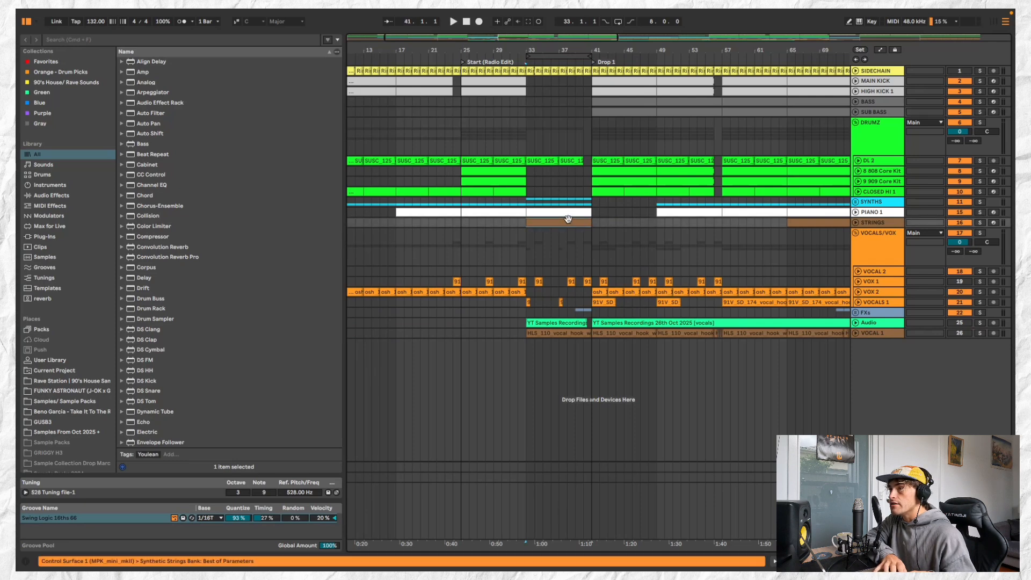
{"action": "left_click", "coordinate": [855, 223]}
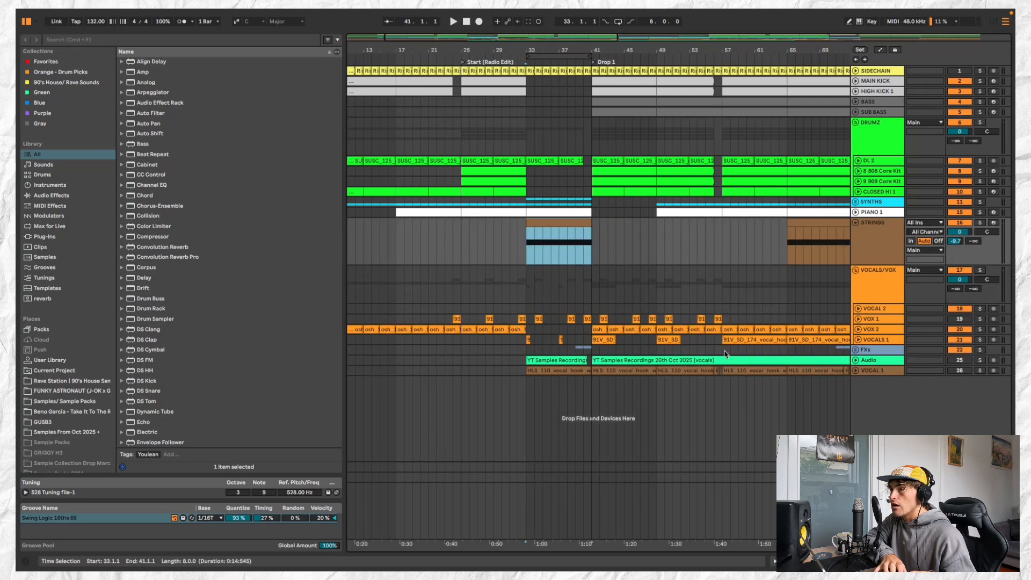
Unfold the FXs group and its RISER 1 track, and select the cymbal riser clip at bars 39 to 41.
{"action": "left_click", "coordinate": [857, 350]}
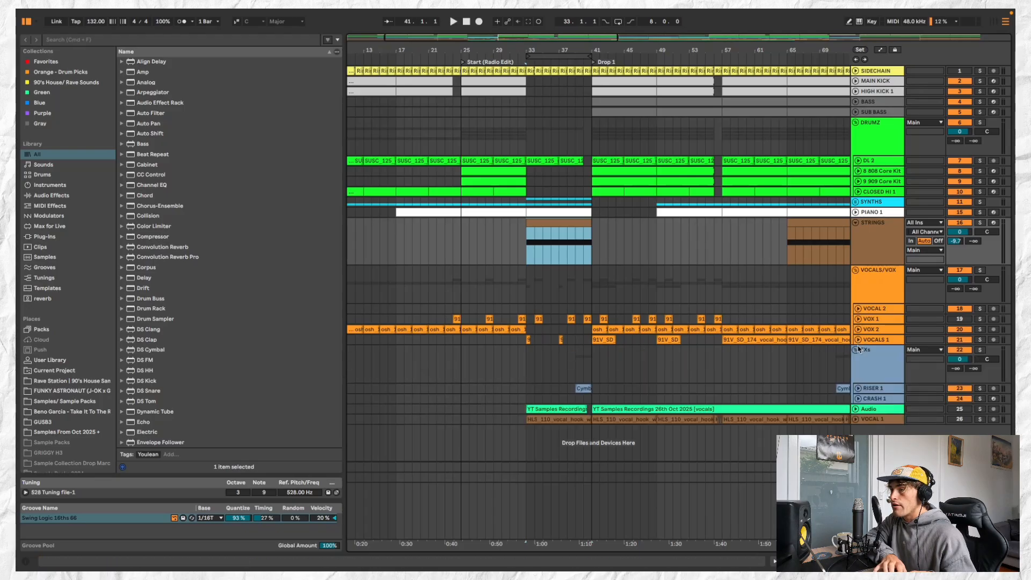
{"action": "left_click", "coordinate": [858, 388]}
{"action": "left_click", "coordinate": [858, 389]}
{"action": "left_click", "coordinate": [858, 388]}
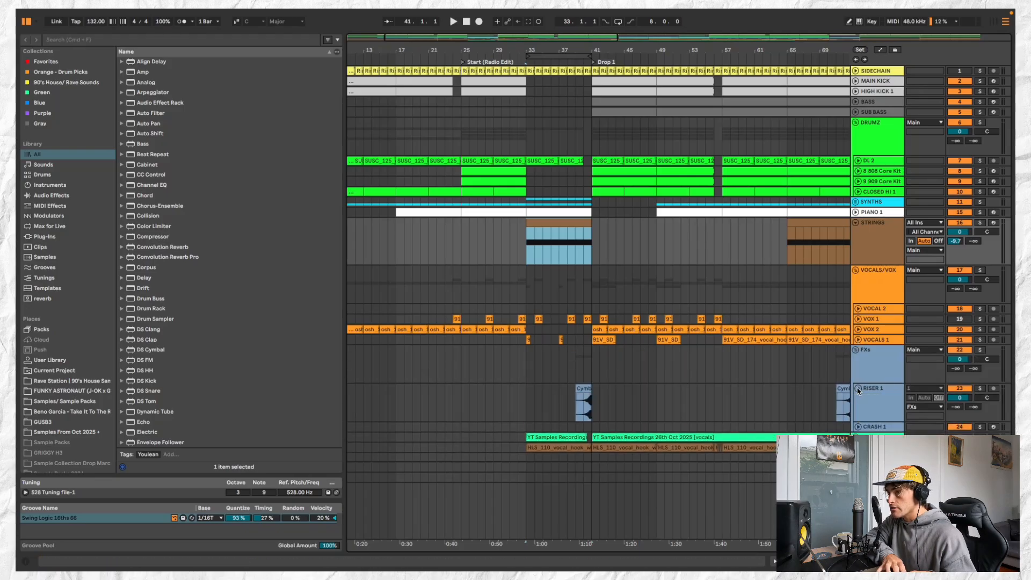
{"action": "left_click", "coordinate": [581, 386]}
{"action": "scroll", "coordinate": [579, 107], "scroll_direction": "left", "scroll_amount": 1}
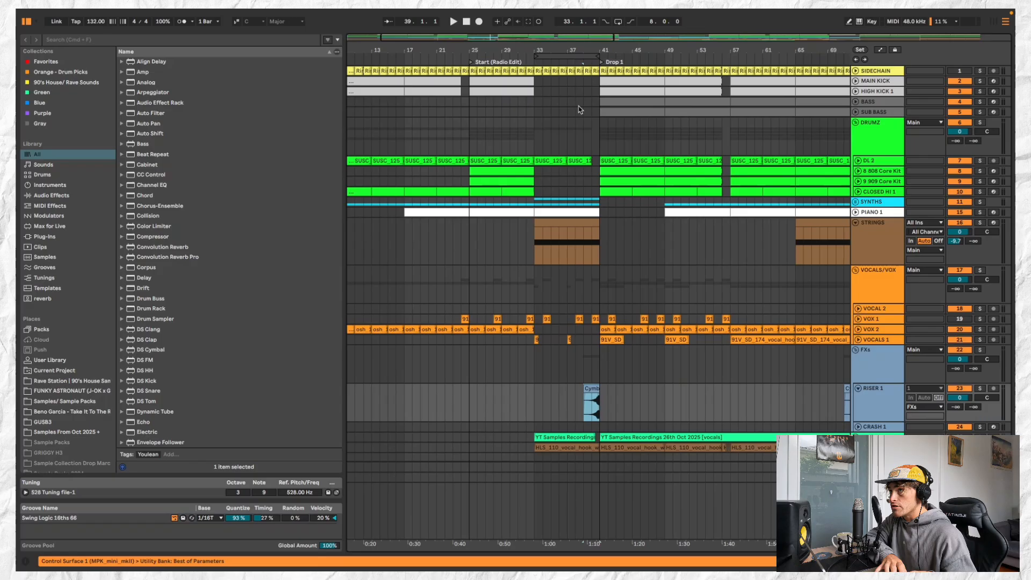
Play the riser passage from about bar 39 into Drop 1, and place the insert marker on the STRINGS track at bar 45.
{"action": "left_click", "coordinate": [589, 58]}
{"action": "left_click", "coordinate": [590, 61]}
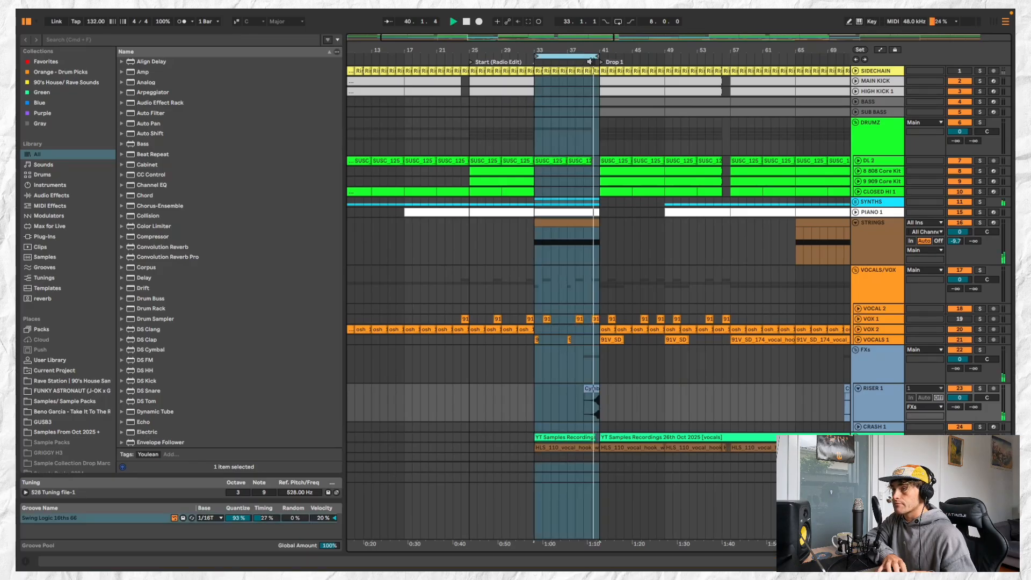
{"action": "scroll", "coordinate": [648, 209], "scroll_direction": "down", "scroll_amount": 1}
{"action": "left_click", "coordinate": [634, 220]}
{"action": "scroll", "coordinate": [635, 222], "scroll_direction": "down", "scroll_amount": 10}
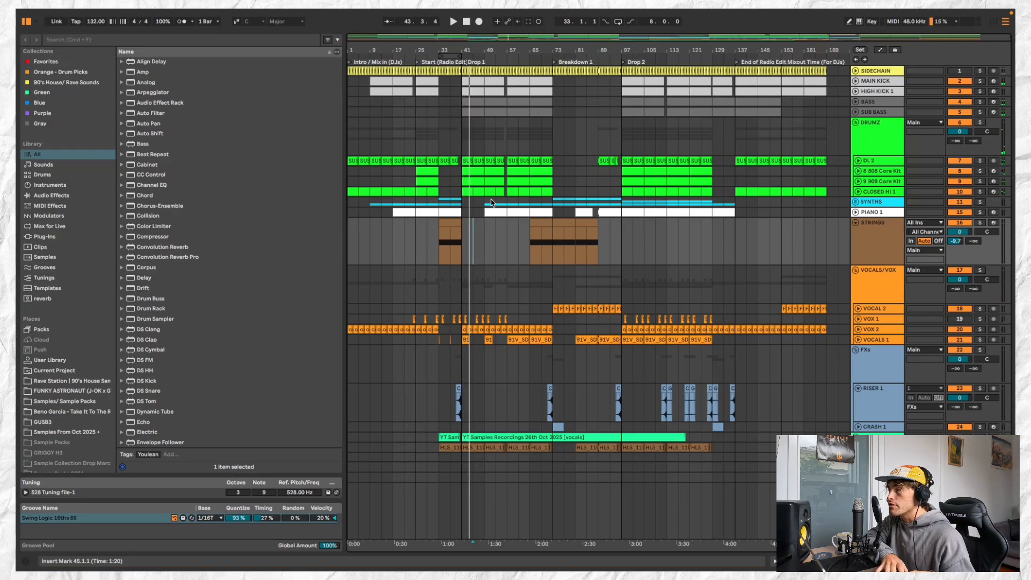
Stop playback and select the VOCALS 1 clip at bars 41 to 44, at the start of Drop 1.
{"action": "scroll", "coordinate": [495, 237], "scroll_direction": "up", "scroll_amount": 2}
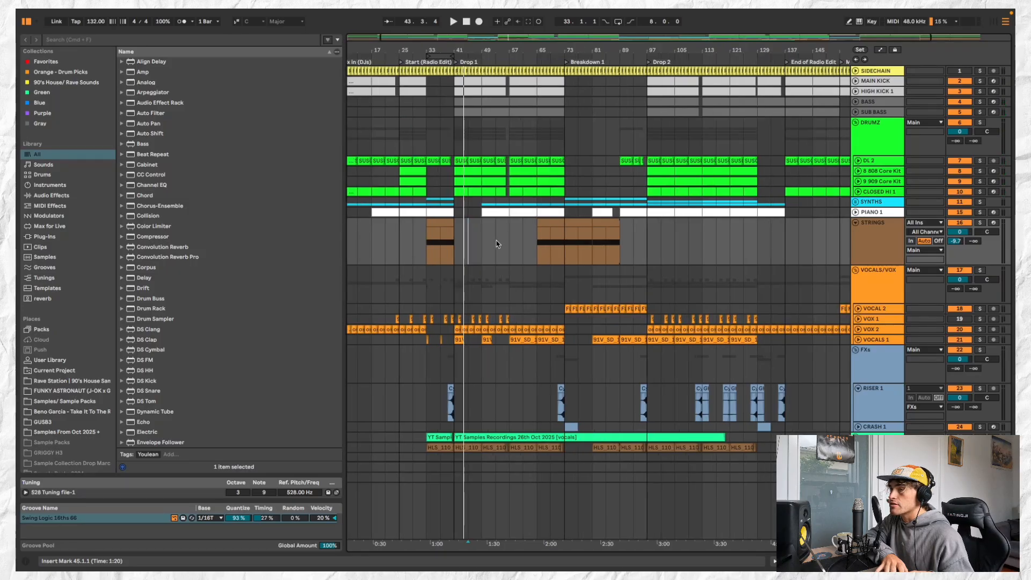
{"action": "left_click", "coordinate": [458, 342]}
{"action": "key", "text": "space"}
{"action": "scroll", "coordinate": [547, 307], "scroll_direction": "down", "scroll_amount": 1}
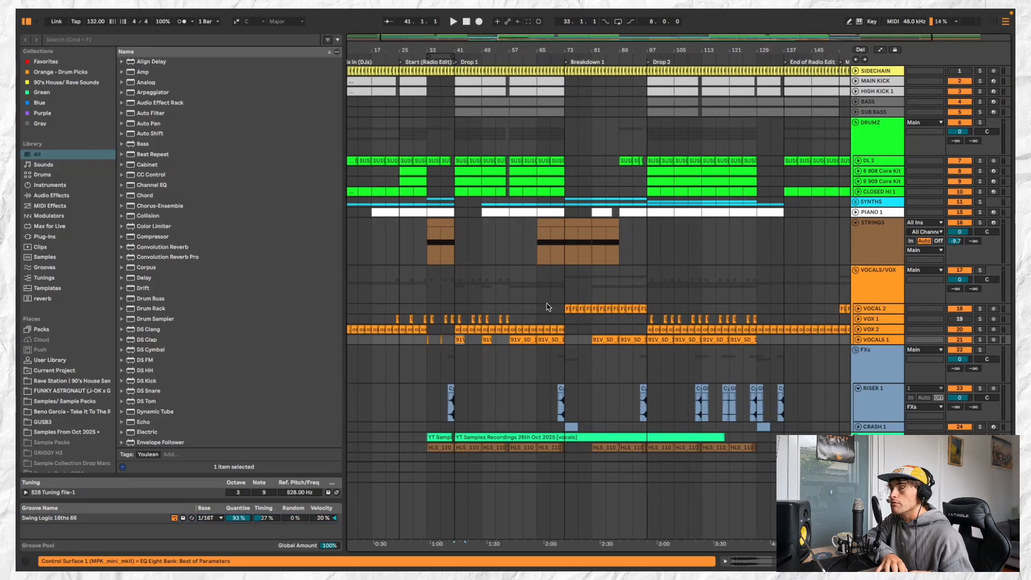
{"action": "scroll", "coordinate": [491, 160], "scroll_direction": "up", "scroll_amount": 5}
{"action": "scroll", "coordinate": [491, 161], "scroll_direction": "left", "scroll_amount": 3}
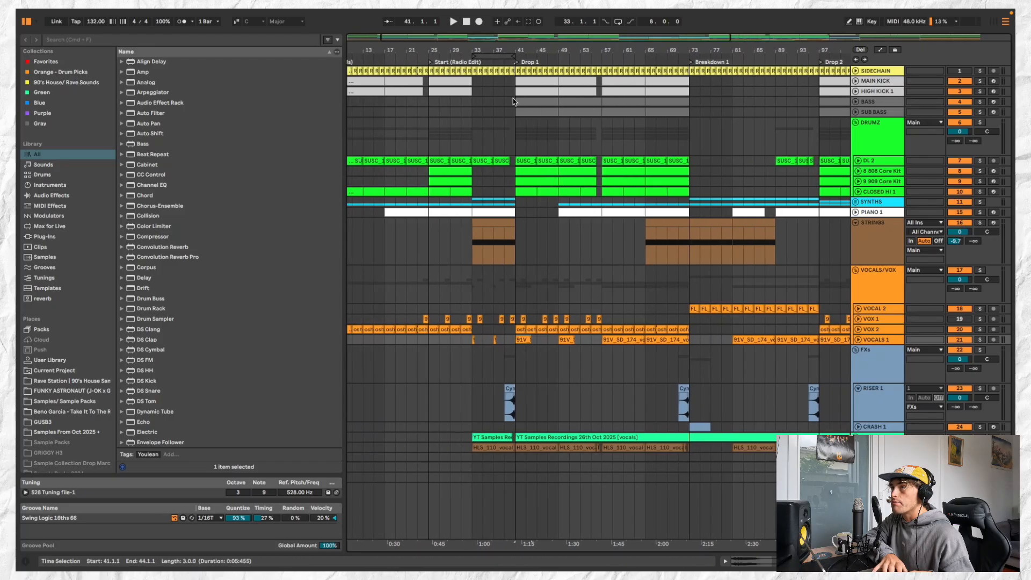
Select the MAIN KICK, HIGH KICK 1 and BASS clips one after another at bars 41 to 49.
{"action": "left_click", "coordinate": [521, 82]}
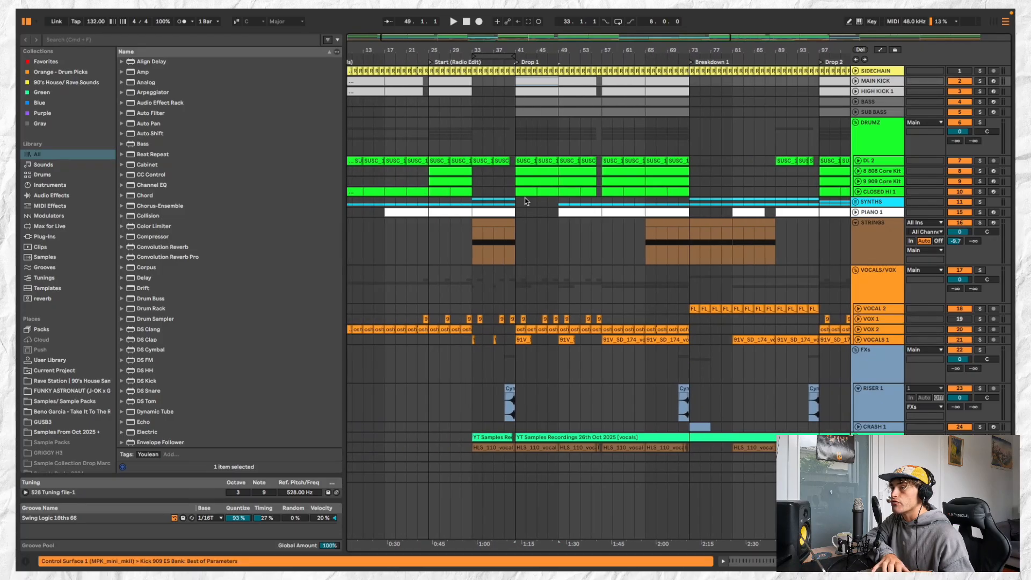
{"action": "left_click", "coordinate": [539, 95]}
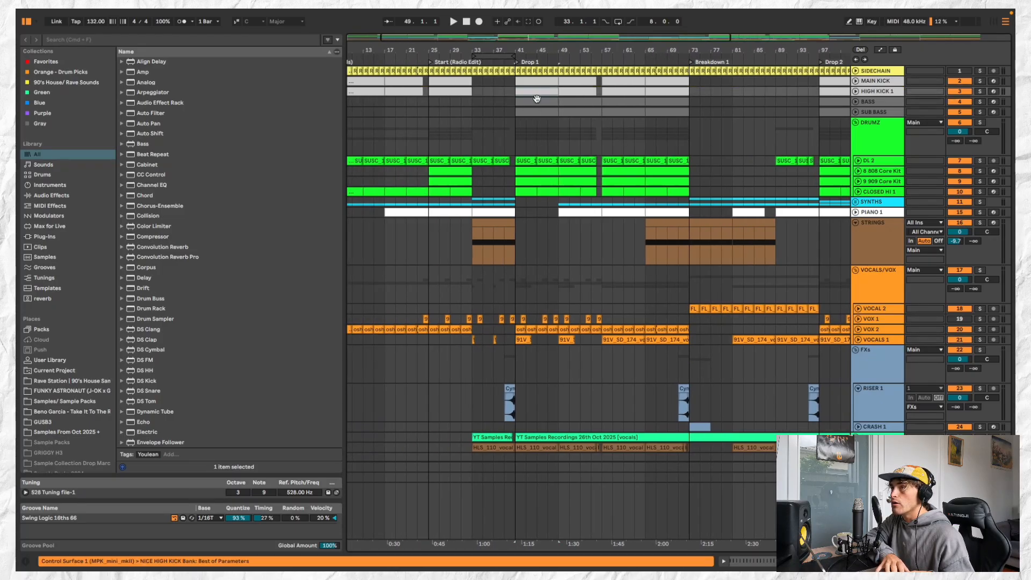
{"action": "left_click", "coordinate": [538, 100]}
{"action": "scroll", "coordinate": [546, 93], "scroll_direction": "up", "scroll_amount": 5}
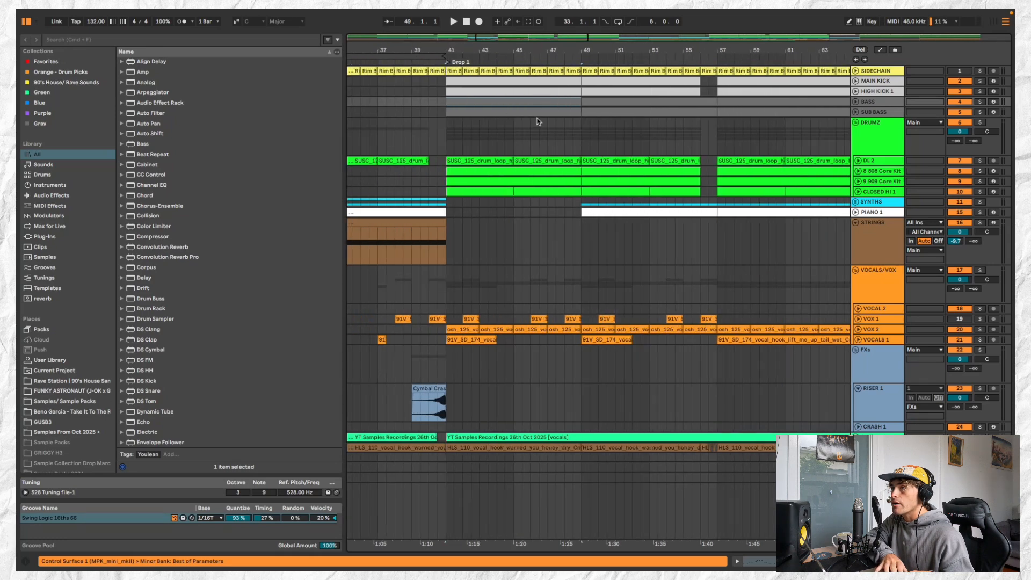
Select the BASS clip at bars 49 to 57, and place the insert marker on the SUB BASS track at bar 67.
{"action": "scroll", "coordinate": [539, 121], "scroll_direction": "down", "scroll_amount": 1}
{"action": "left_click", "coordinate": [615, 100]}
{"action": "scroll", "coordinate": [615, 100], "scroll_direction": "down", "scroll_amount": 4}
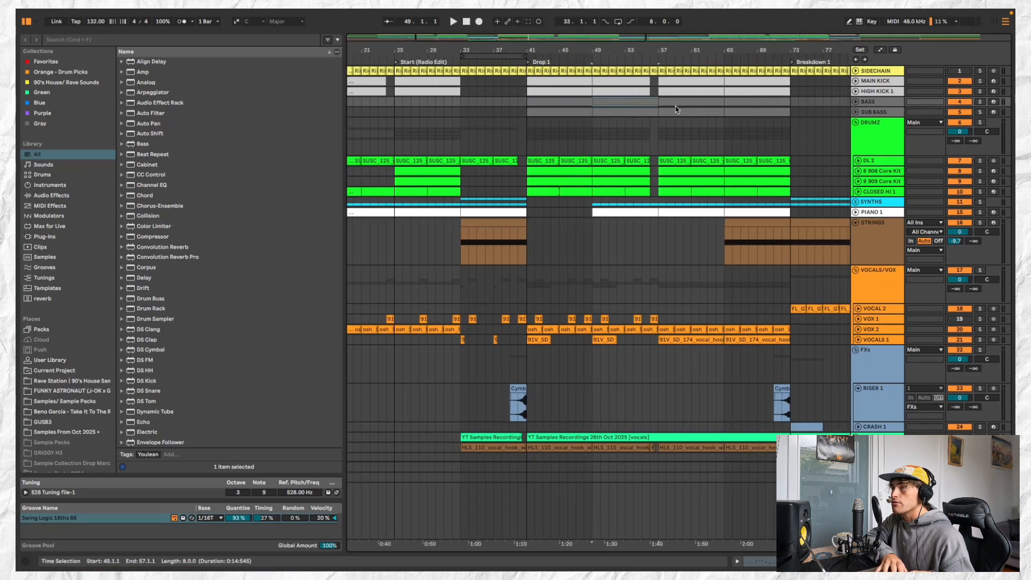
{"action": "left_click", "coordinate": [676, 110]}
{"action": "left_click", "coordinate": [739, 111]}
Play Drop 1 from about bar 51 to bar 56, and select the MAIN KICK clip at bars 41 to 49.
{"action": "scroll", "coordinate": [738, 111], "scroll_direction": "down", "scroll_amount": 4}
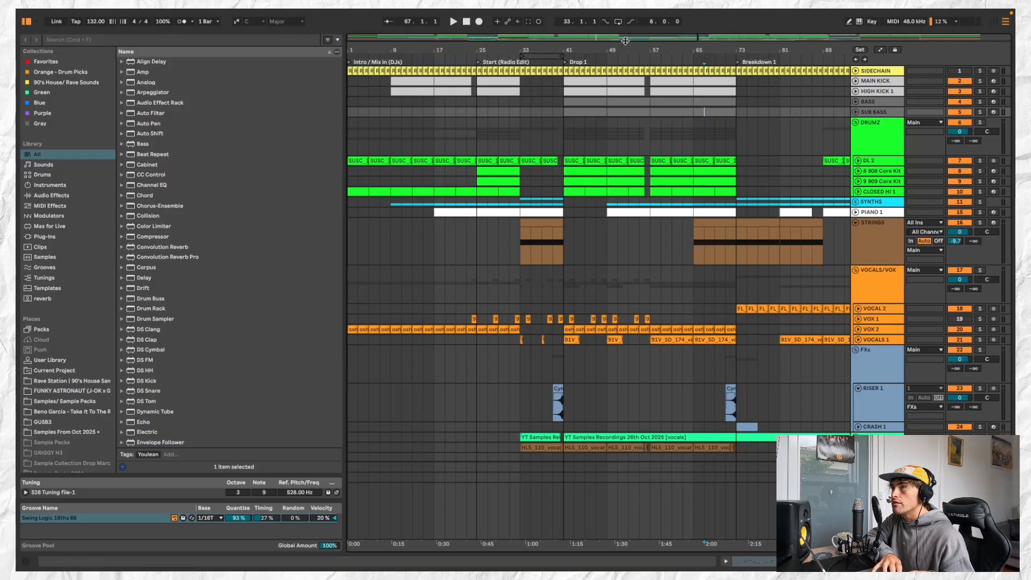
{"action": "left_click", "coordinate": [619, 63]}
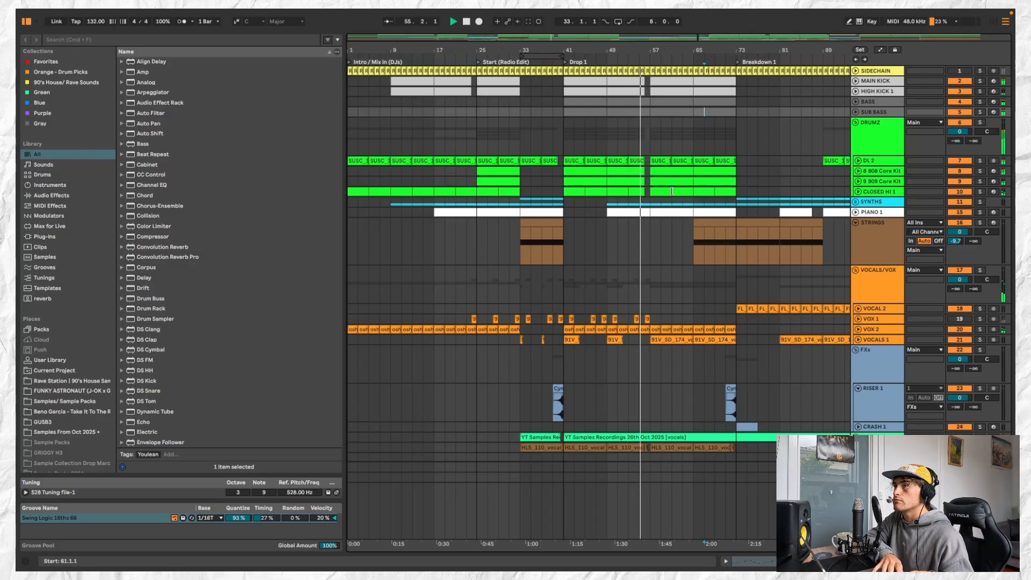
{"action": "scroll", "coordinate": [672, 191], "scroll_direction": "down", "scroll_amount": 1}
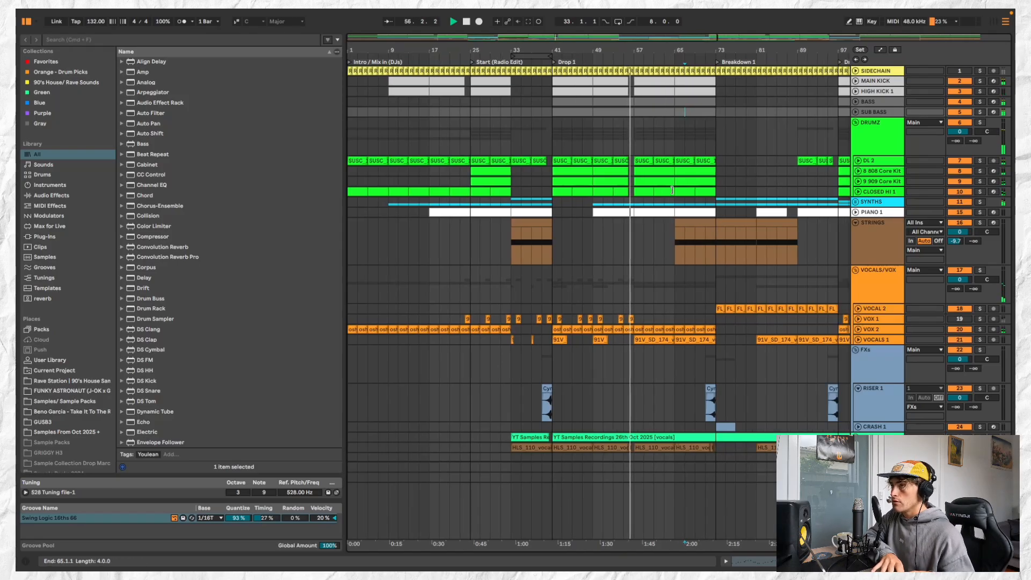
{"action": "scroll", "coordinate": [672, 191], "scroll_direction": "down", "scroll_amount": 1}
{"action": "scroll", "coordinate": [651, 220], "scroll_direction": "down", "scroll_amount": 1}
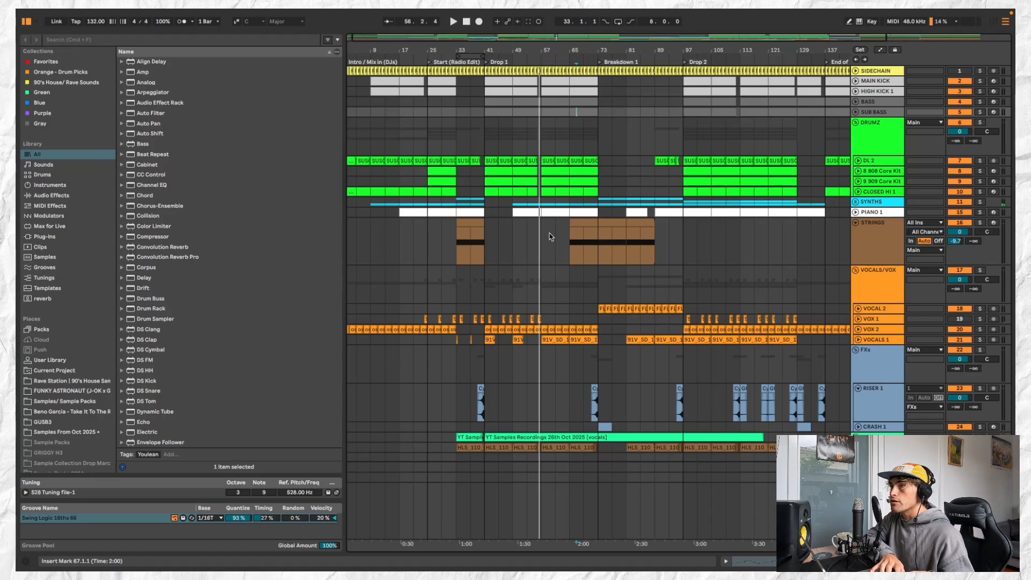
{"action": "left_click", "coordinate": [507, 79]}
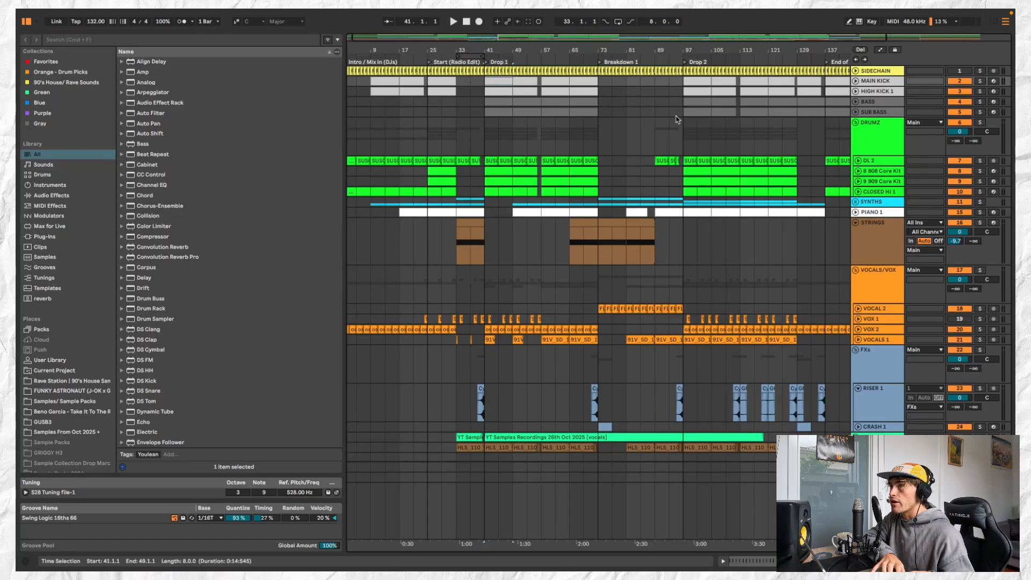
Rename the Breakdown 1 locator at bar 73 as "Breakdown 2".
{"action": "scroll", "coordinate": [598, 92], "scroll_direction": "up", "scroll_amount": 2}
{"action": "scroll", "coordinate": [613, 89], "scroll_direction": "left", "scroll_amount": 1}
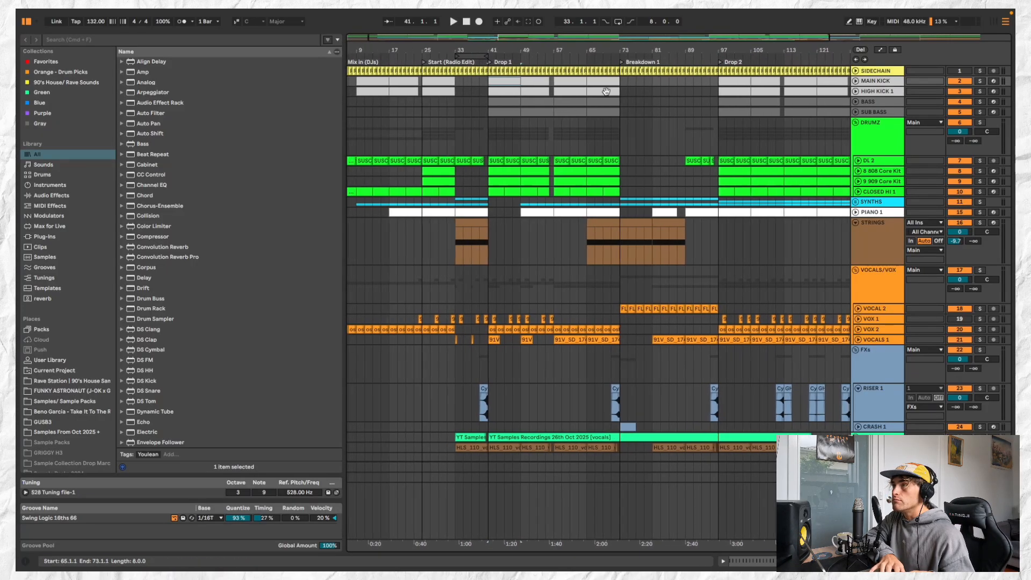
{"action": "scroll", "coordinate": [606, 92], "scroll_direction": "left", "scroll_amount": 1}
{"action": "left_click", "coordinate": [638, 64]}
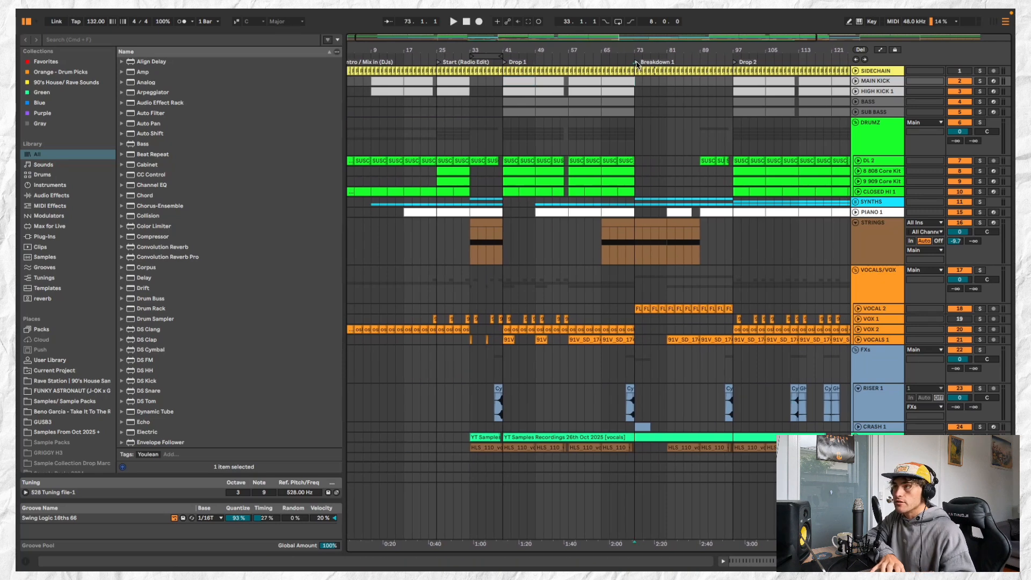
{"action": "right_click", "coordinate": [638, 64]}
{"action": "left_click", "coordinate": [685, 71]}
{"action": "left_click", "coordinate": [685, 63]}
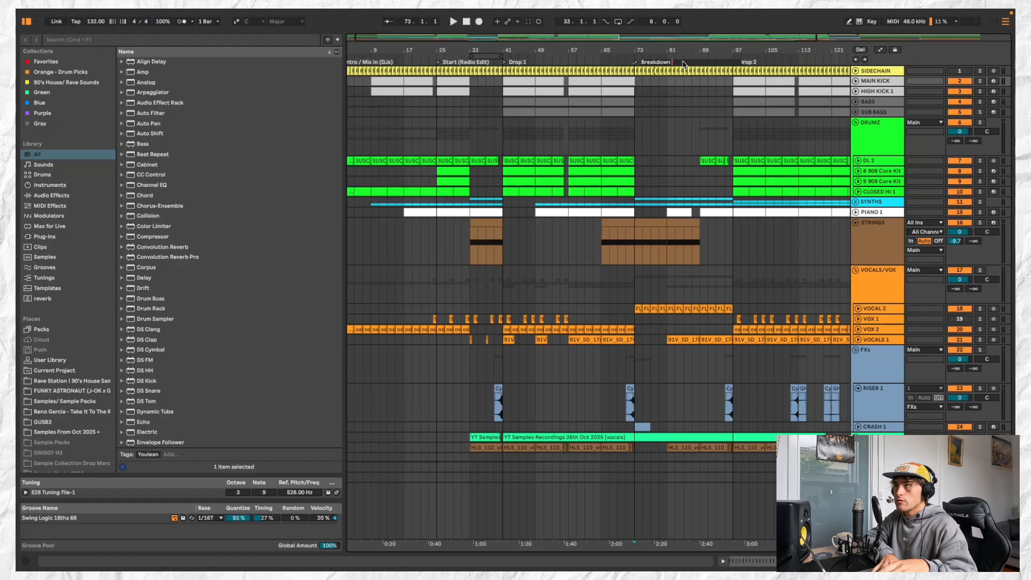
{"action": "type", "text": "2"}
{"action": "left_click", "coordinate": [672, 101]}
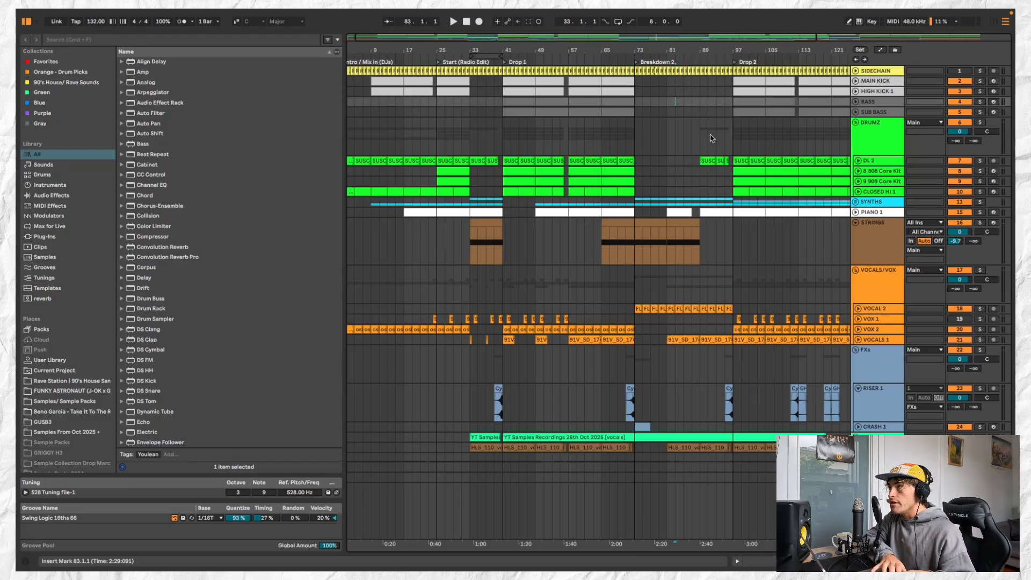
Insert a new audio track directly below the SIDECHAIN track.
{"action": "left_click", "coordinate": [880, 74]}
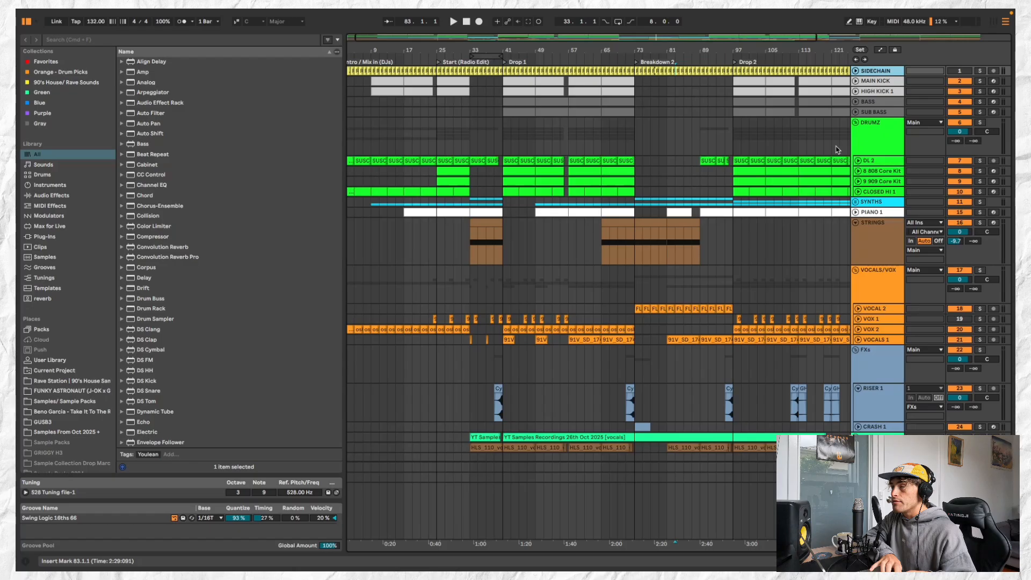
{"action": "scroll", "coordinate": [757, 127], "scroll_direction": "left", "scroll_amount": 1}
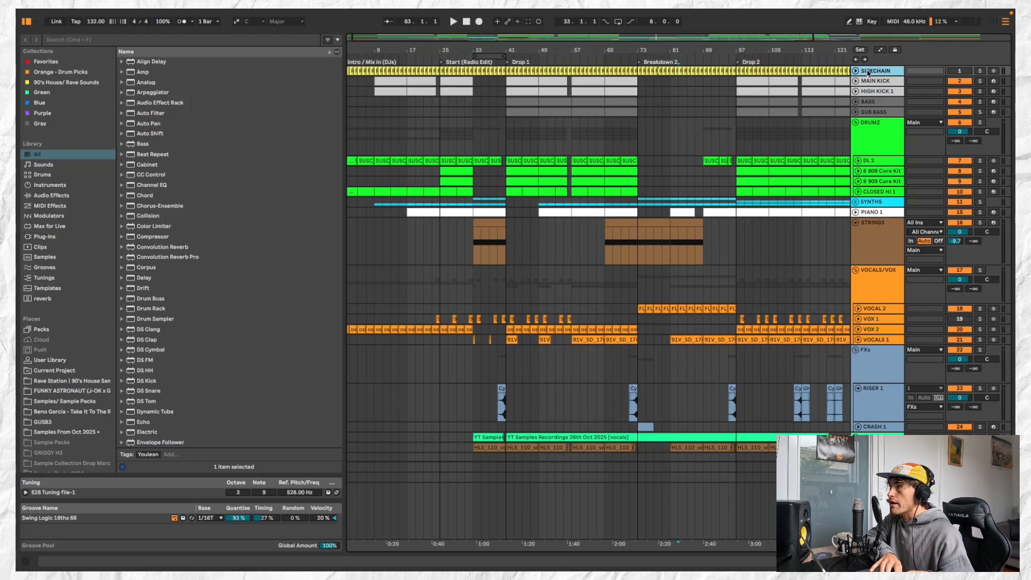
{"action": "mouse_move", "coordinate": [252, 10]}
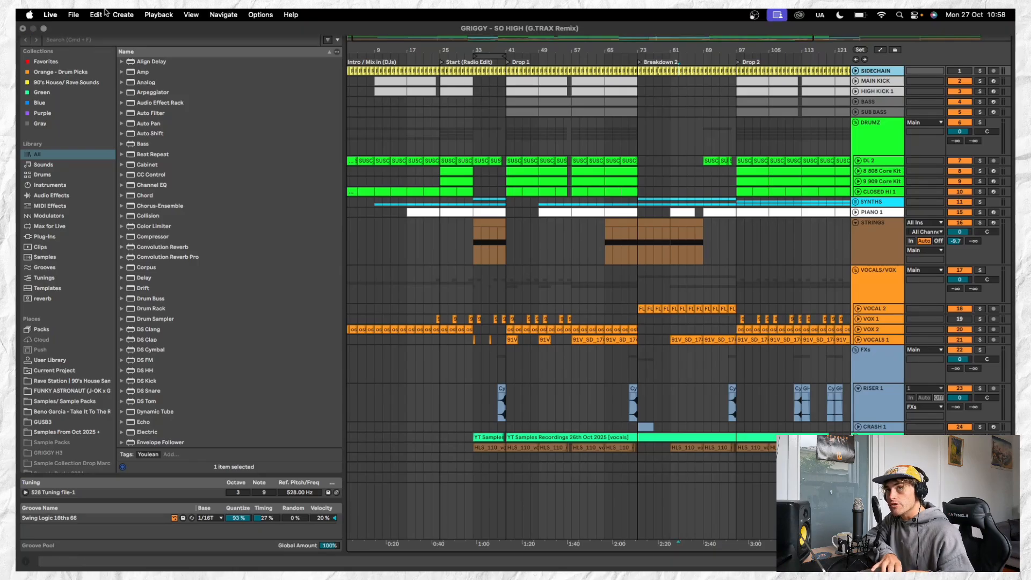
{"action": "left_click", "coordinate": [121, 15]}
{"action": "left_click", "coordinate": [141, 33]}
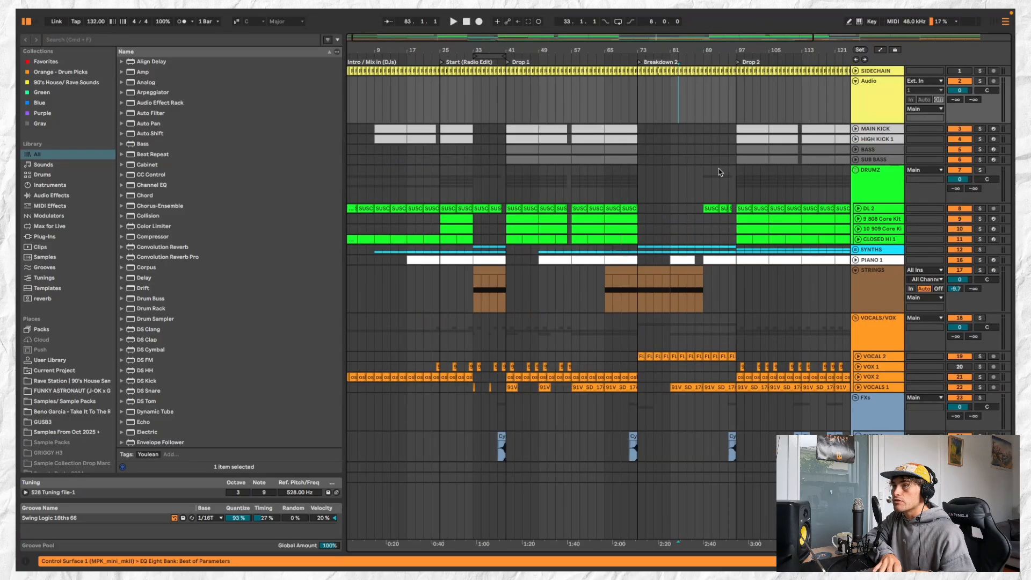
Import "J-OK x GRIGGY - Funky Astronaut (GP Master v3)" onto the new audio track at bar 1, activate the clip and turn off Warp.
{"action": "scroll", "coordinate": [720, 172], "scroll_direction": "down", "scroll_amount": 3}
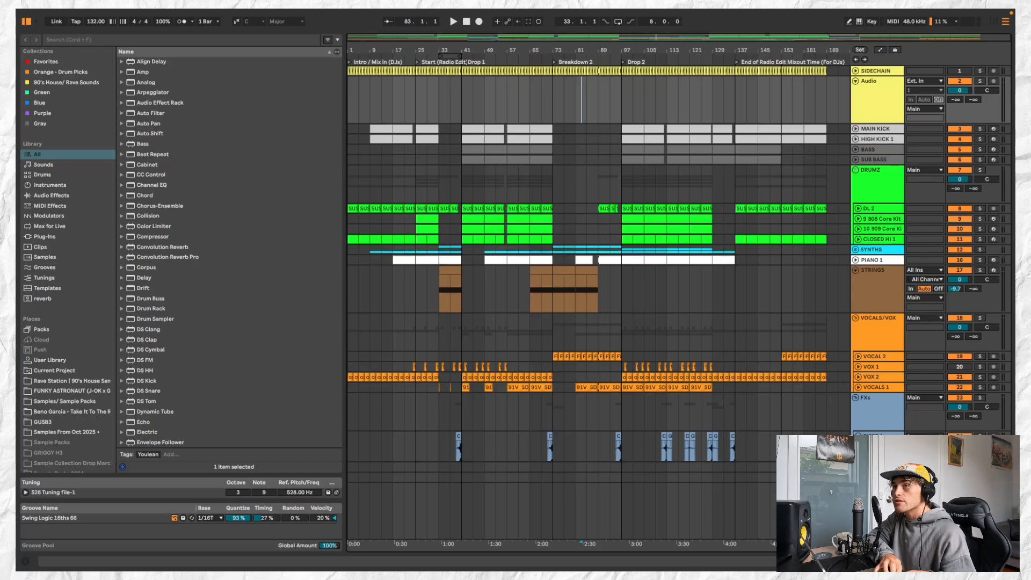
{"action": "mouse_move", "coordinate": [17, 266]}
{"action": "left_mouse_down"}
{"action": "mouse_move", "coordinate": [81, 142]}
{"action": "mouse_move", "coordinate": [331, 106]}
{"action": "mouse_move", "coordinate": [362, 82]}
{"action": "left_mouse_up"}
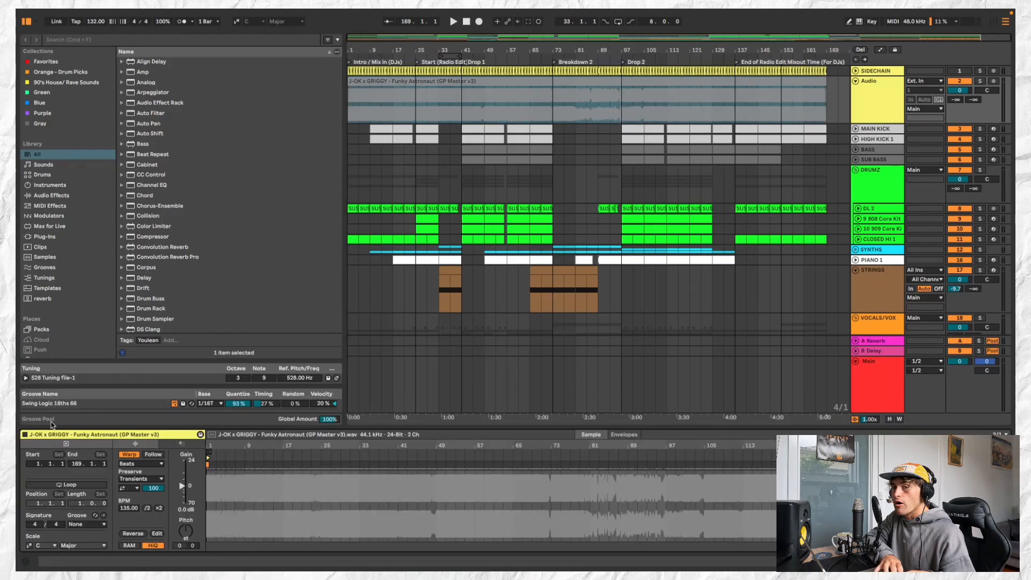
{"action": "left_click", "coordinate": [25, 435]}
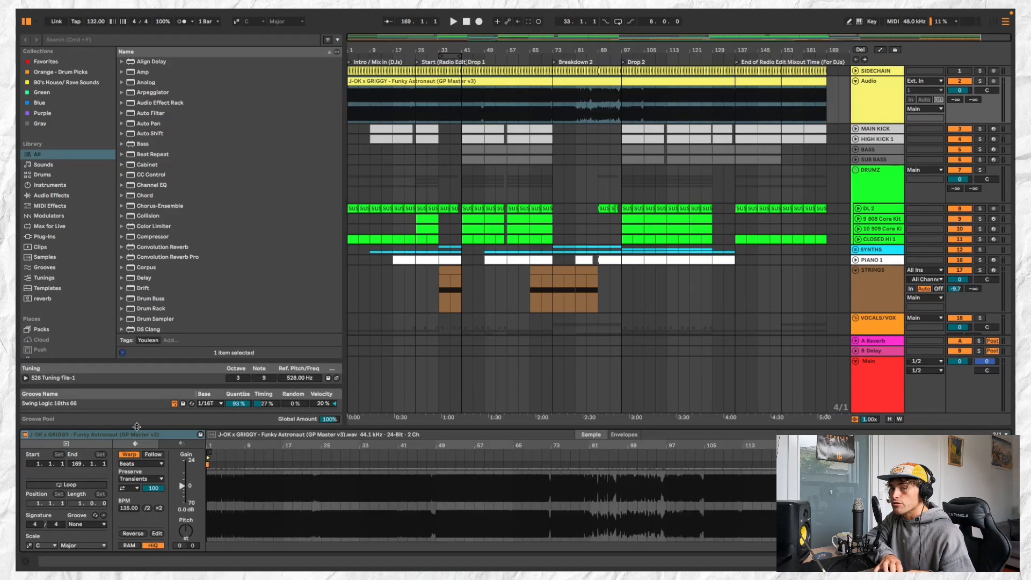
{"action": "left_click", "coordinate": [131, 455]}
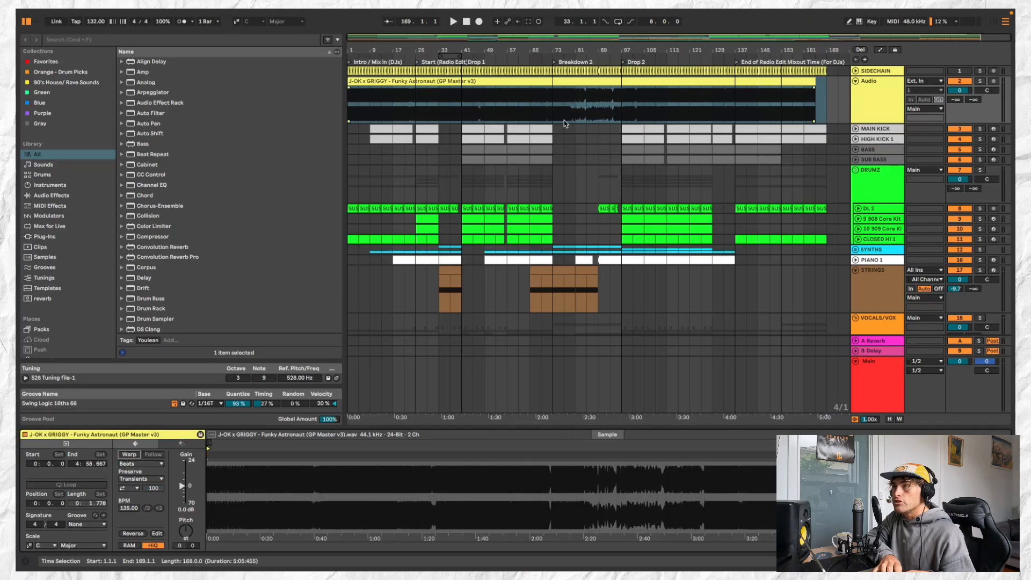
Solo the new audio track, play the Funky Astronaut clip from its start and lower the clip's gain to -11.8 dB.
{"action": "left_click", "coordinate": [564, 82]}
{"action": "key", "text": "plus"}
{"action": "key", "text": "plus"}
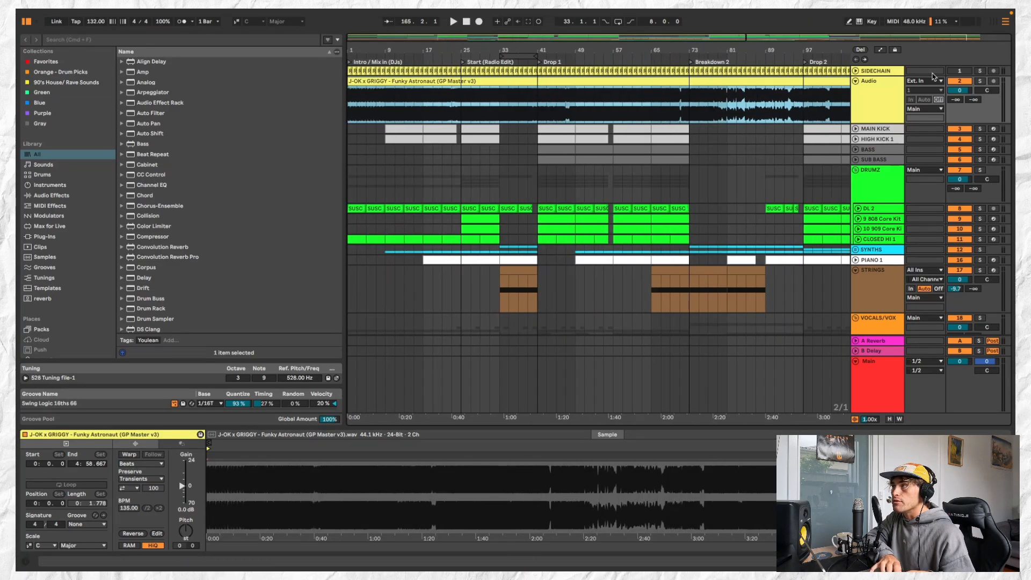
{"action": "left_click", "coordinate": [980, 80]}
{"action": "key", "text": "space"}
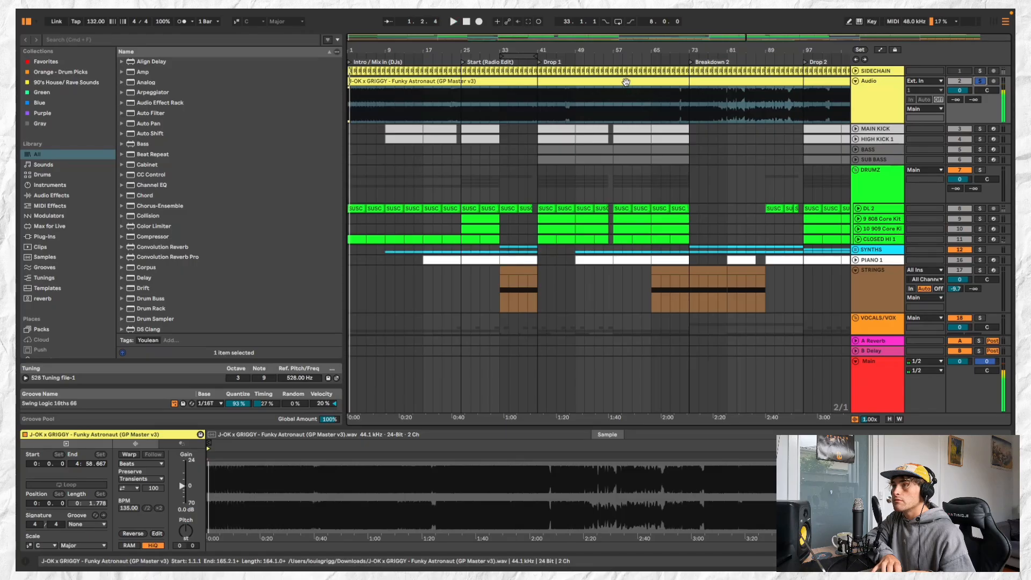
{"action": "left_click_drag", "start_coordinate": [178, 489], "coordinate": [182, 492]}
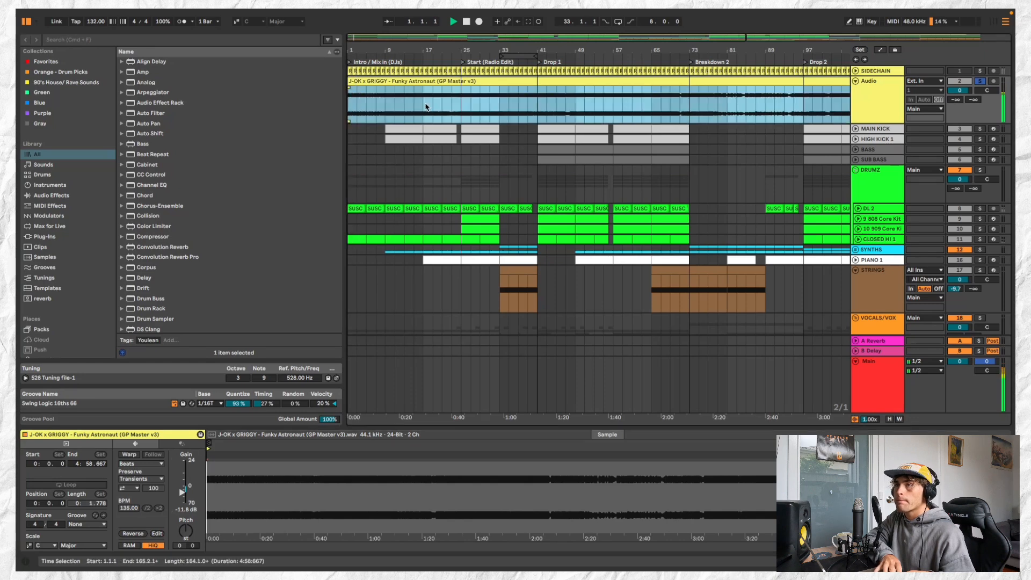
Listen to the Funky Astronaut clip from bars 27, 31 and 43, and stop playback.
{"action": "left_click", "coordinate": [425, 106]}
{"action": "left_click", "coordinate": [471, 106]}
{"action": "scroll", "coordinate": [472, 105], "scroll_direction": "up", "scroll_amount": 3}
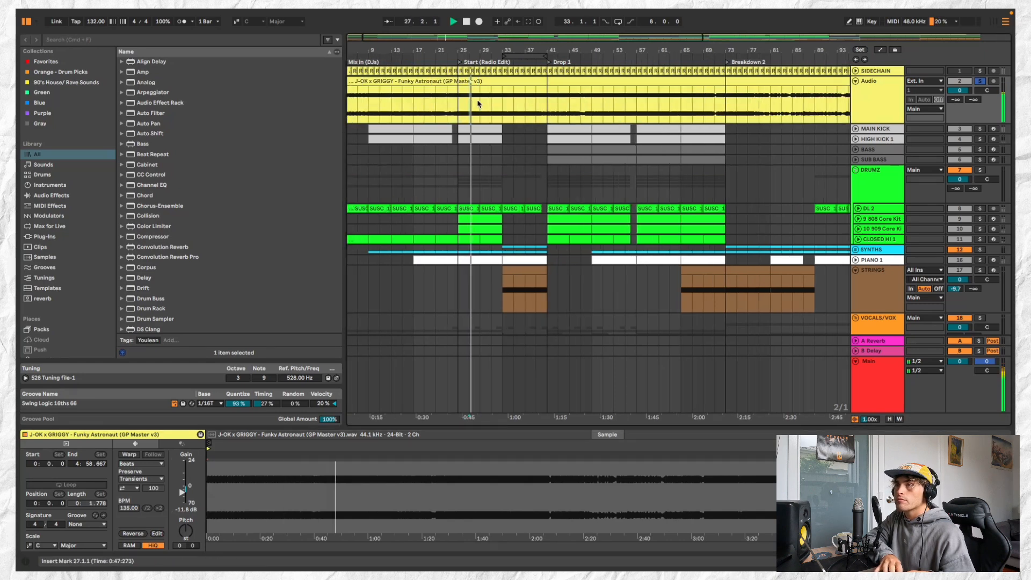
{"action": "left_click", "coordinate": [494, 105]}
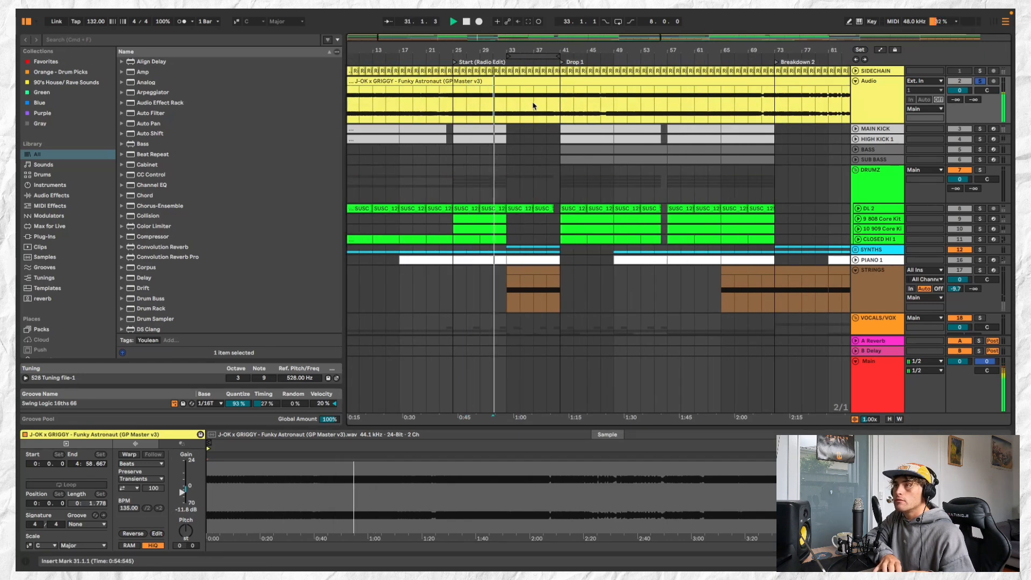
{"action": "left_click", "coordinate": [576, 103]}
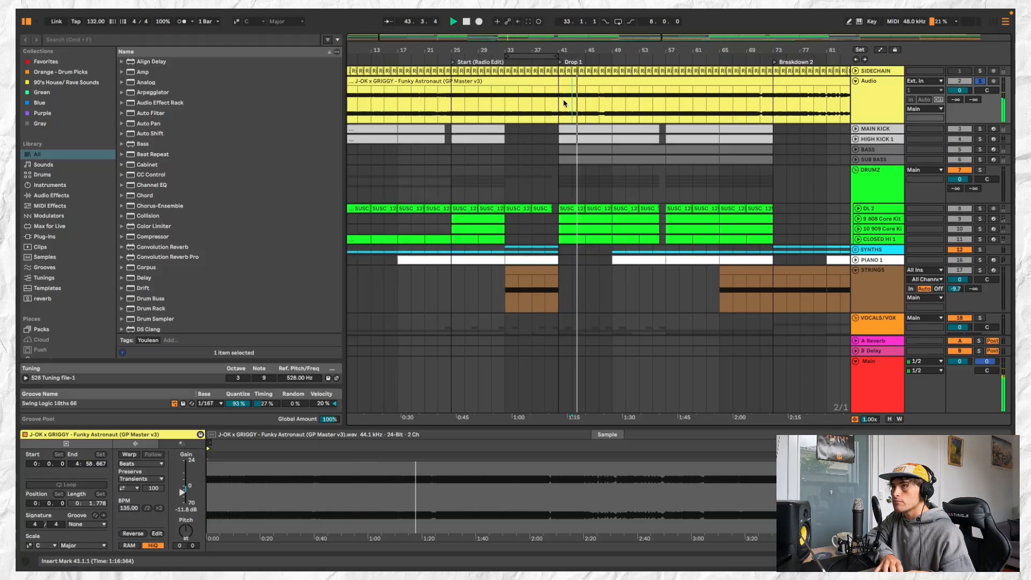
{"action": "key", "text": "space"}
Rename the audio track holding the Funky Astronaut clip as "reference track".
{"action": "scroll", "coordinate": [564, 102], "scroll_direction": "down", "scroll_amount": 4}
{"action": "left_click", "coordinate": [503, 80]}
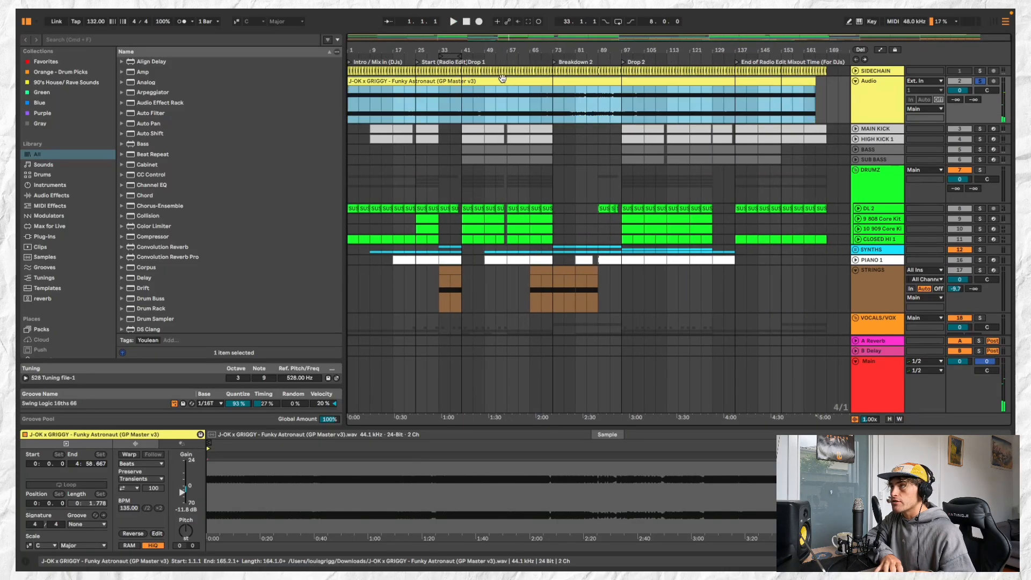
{"action": "left_click", "coordinate": [881, 101]}
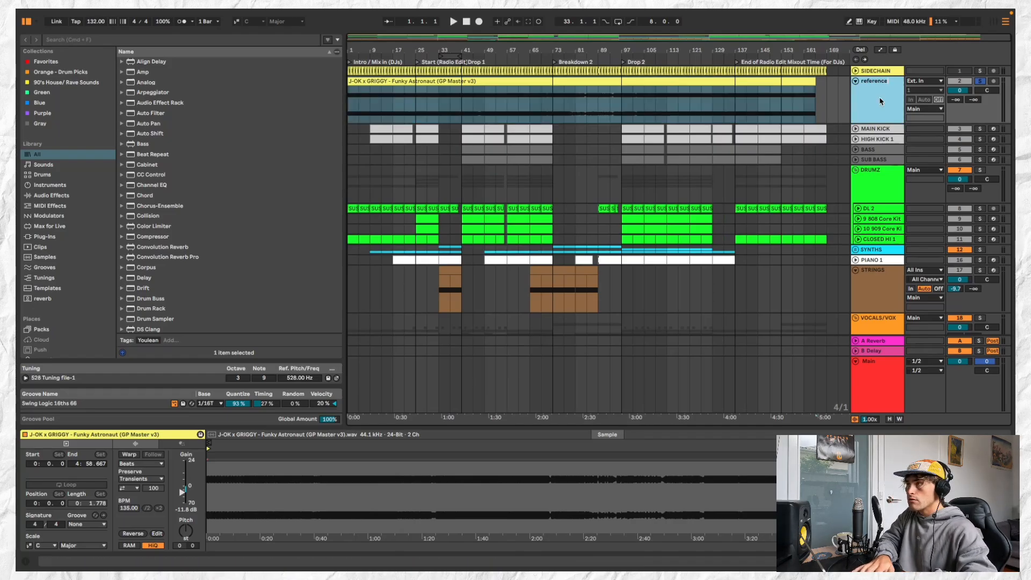
{"action": "type", "text": "ac"}
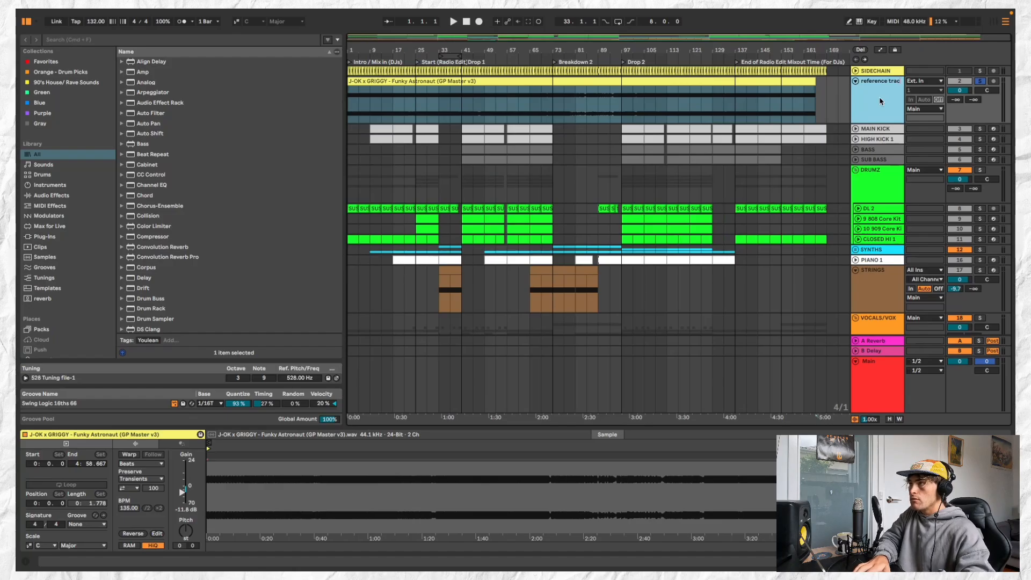
{"action": "type", "text": "kk"}
{"action": "key", "text": "Return"}
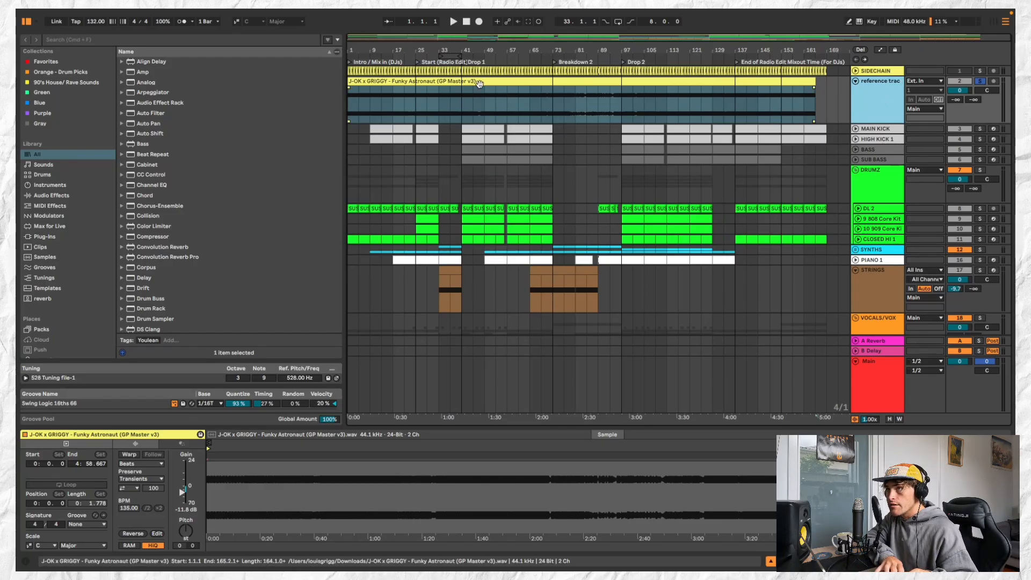
Listen to the Funky Astronaut reference clip in the bars leading up to Drop 1 and stop playback.
{"action": "left_click", "coordinate": [480, 82]}
{"action": "scroll", "coordinate": [481, 86], "scroll_direction": "up", "scroll_amount": 3}
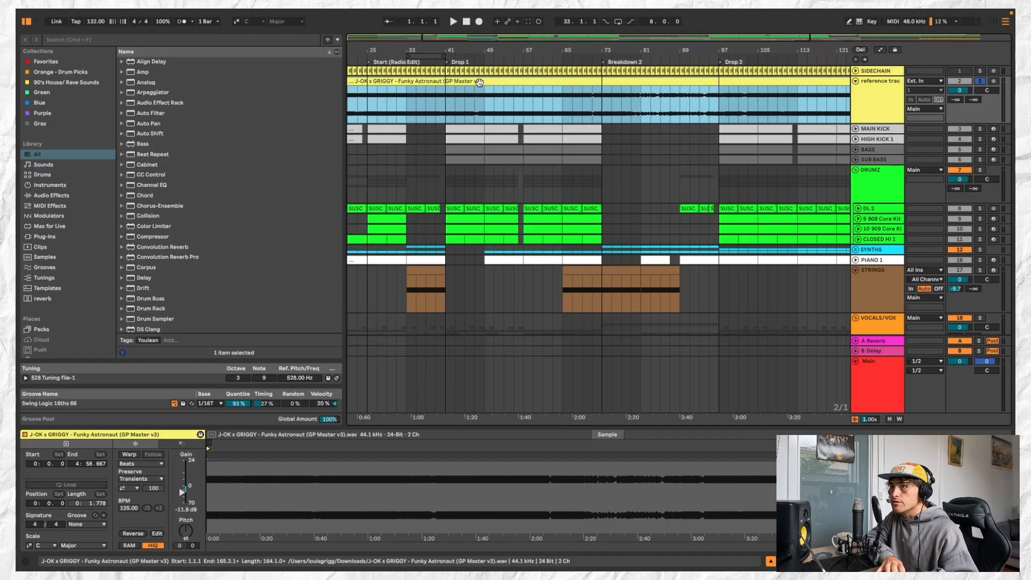
{"action": "left_click", "coordinate": [487, 106]}
{"action": "scroll", "coordinate": [483, 105], "scroll_direction": "left", "scroll_amount": 4}
{"action": "left_click", "coordinate": [474, 104]}
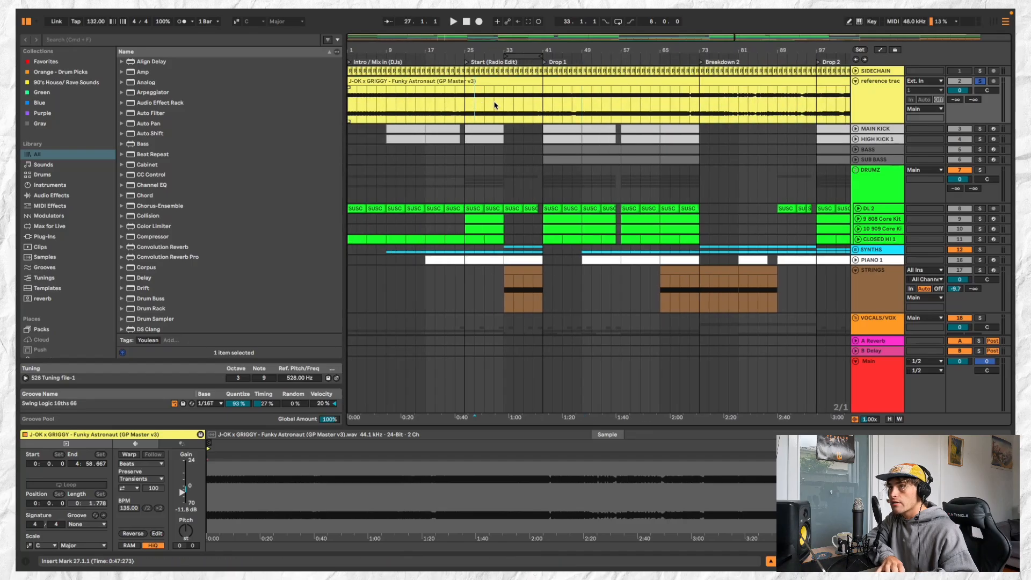
{"action": "left_click", "coordinate": [496, 106]}
{"action": "key", "text": "space"}
{"action": "left_click", "coordinate": [507, 105]}
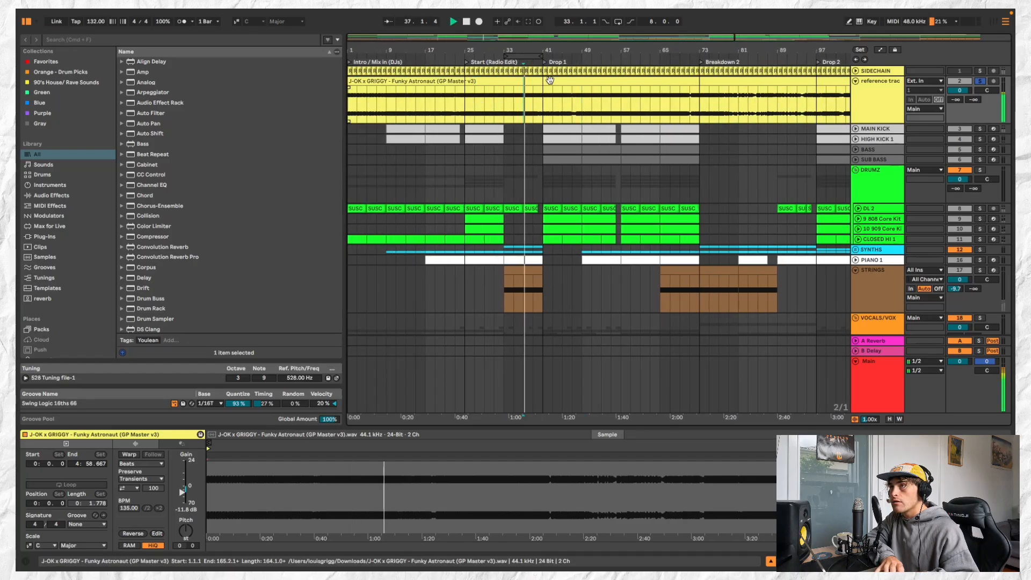
{"action": "left_click", "coordinate": [551, 82]}
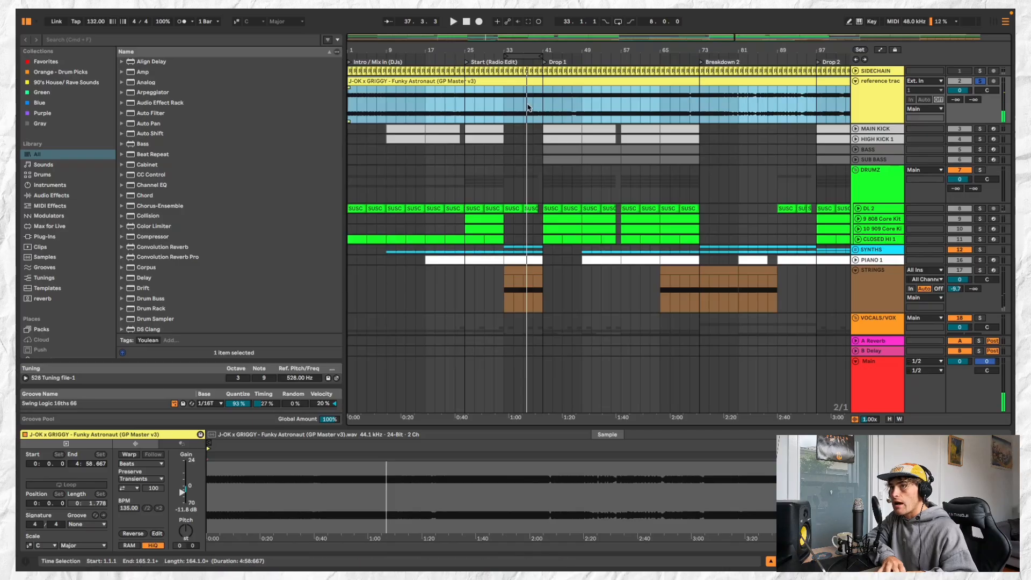
{"action": "left_click", "coordinate": [368, 106]}
Listen to the Funky Astronaut clip from bars 77 and 79 in the Breakdown 2 section and stop playback.
{"action": "left_click", "coordinate": [541, 94]}
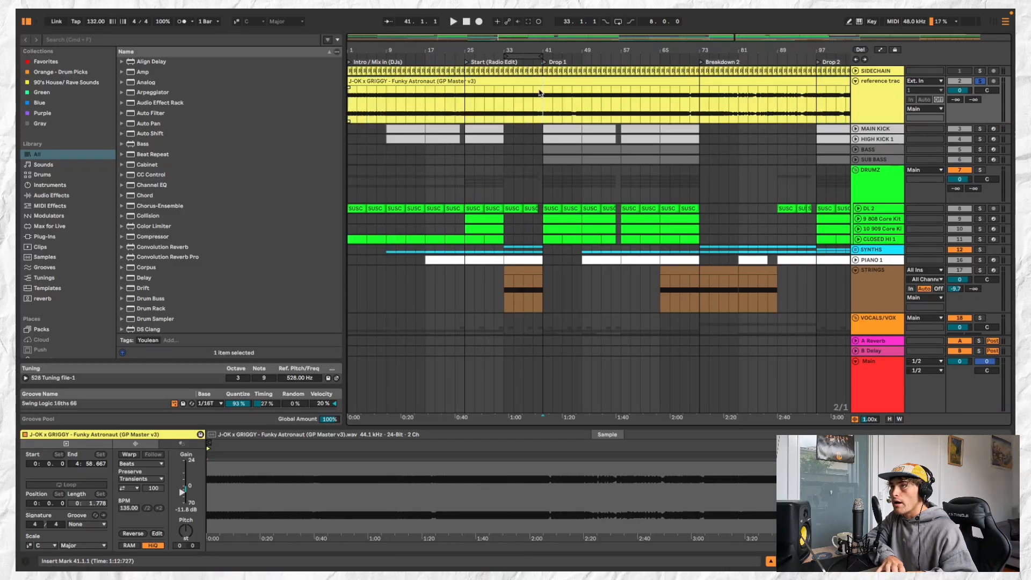
{"action": "left_click", "coordinate": [641, 98]}
{"action": "left_click", "coordinate": [721, 99]}
{"action": "key", "text": "space"}
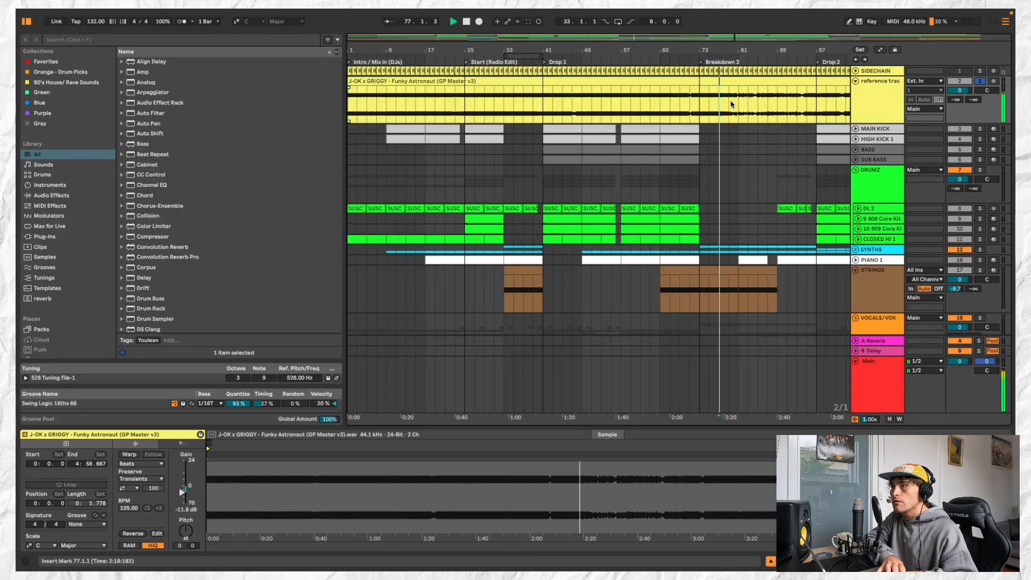
{"action": "left_click", "coordinate": [732, 102]}
{"action": "key", "text": "space"}
{"action": "key", "text": "space"}
{"action": "scroll", "coordinate": [731, 102], "scroll_direction": "up", "scroll_amount": 5}
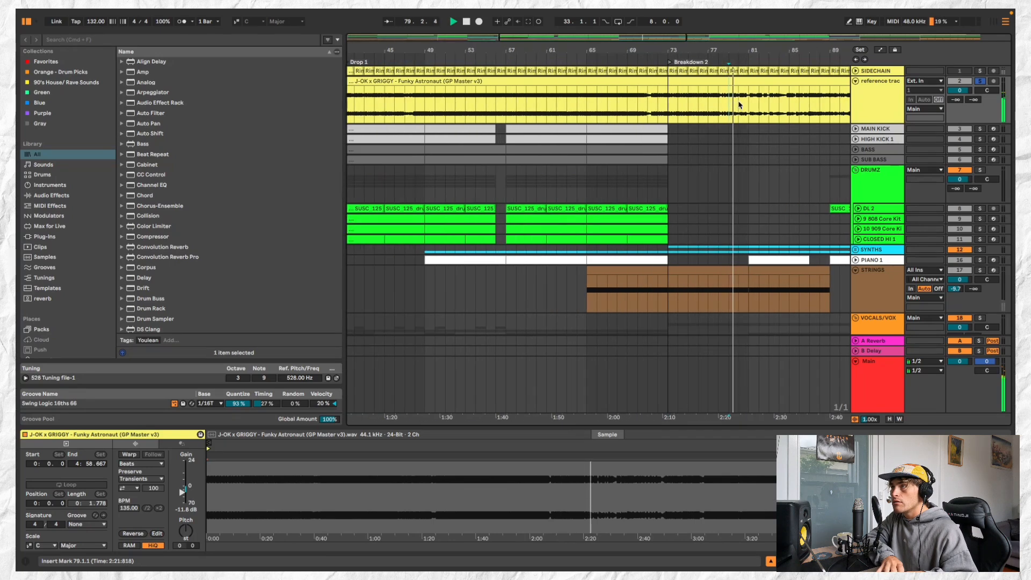
{"action": "key", "text": "space"}
{"action": "key", "text": "space"}
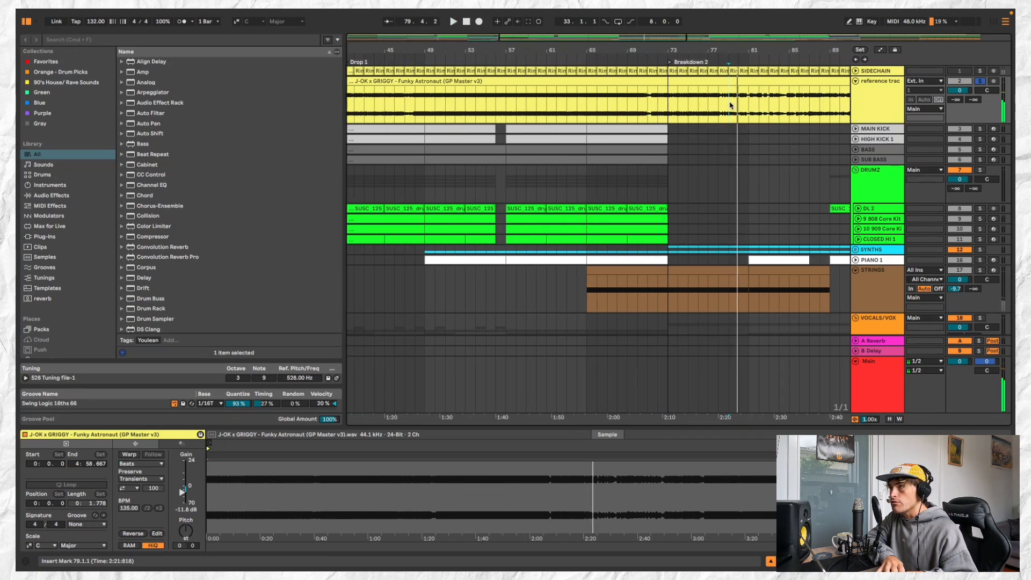
{"action": "key", "text": "space"}
{"action": "scroll", "coordinate": [731, 106], "scroll_direction": "down", "scroll_amount": 5}
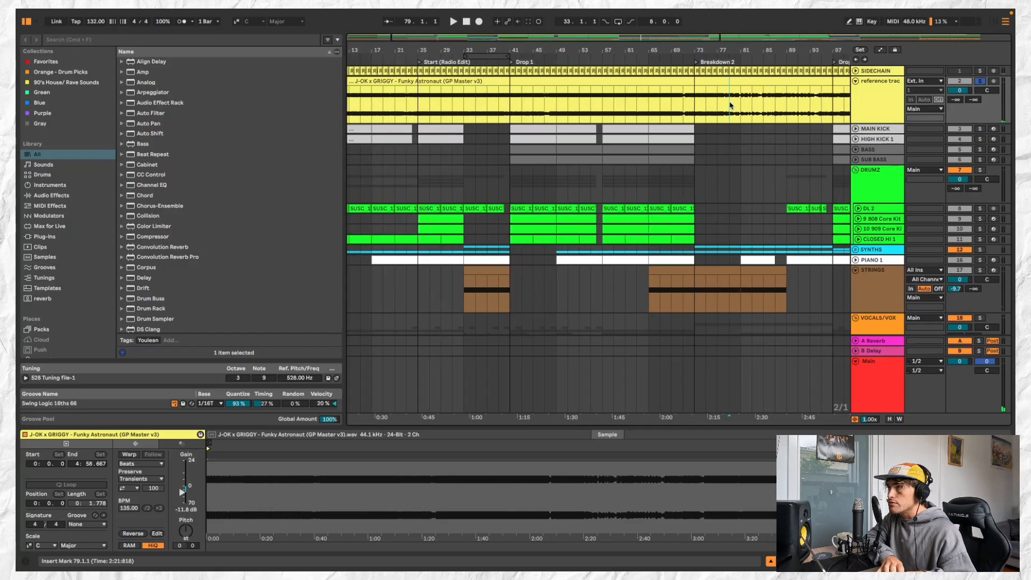
Delete the Funky Astronaut clip and remove the reference track from the arrangement.
{"action": "scroll", "coordinate": [730, 105], "scroll_direction": "up", "scroll_amount": 5}
{"action": "left_click", "coordinate": [732, 80]}
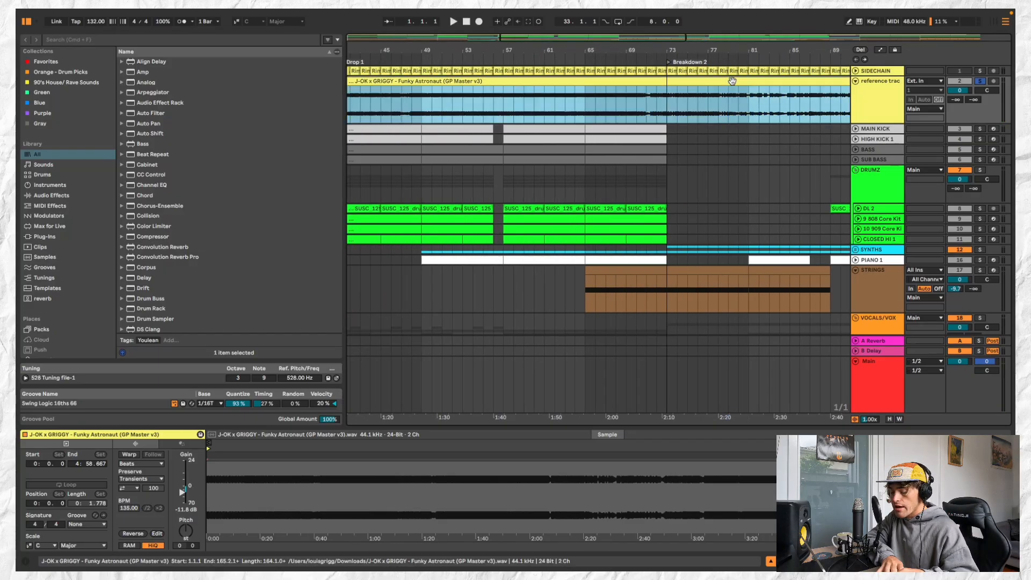
{"action": "key", "text": "Delete"}
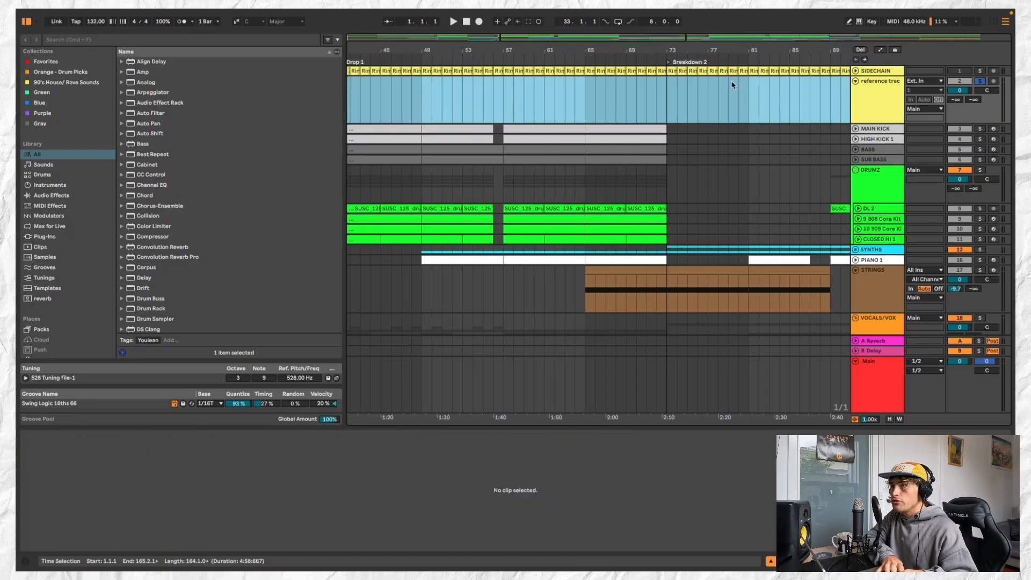
{"action": "left_click", "coordinate": [864, 104]}
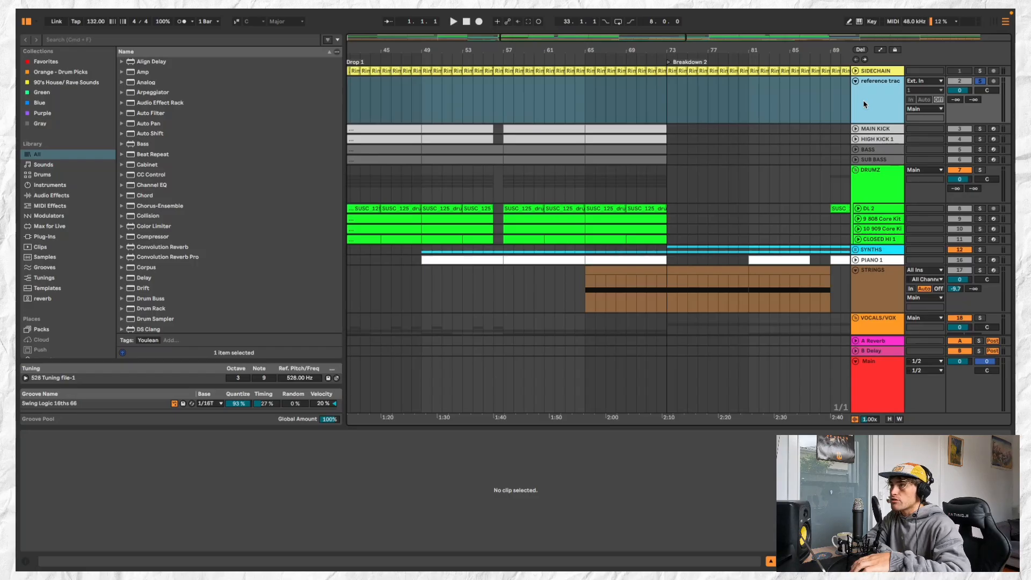
{"action": "key", "text": "Delete"}
{"action": "scroll", "coordinate": [760, 132], "scroll_direction": "down", "scroll_amount": 4}
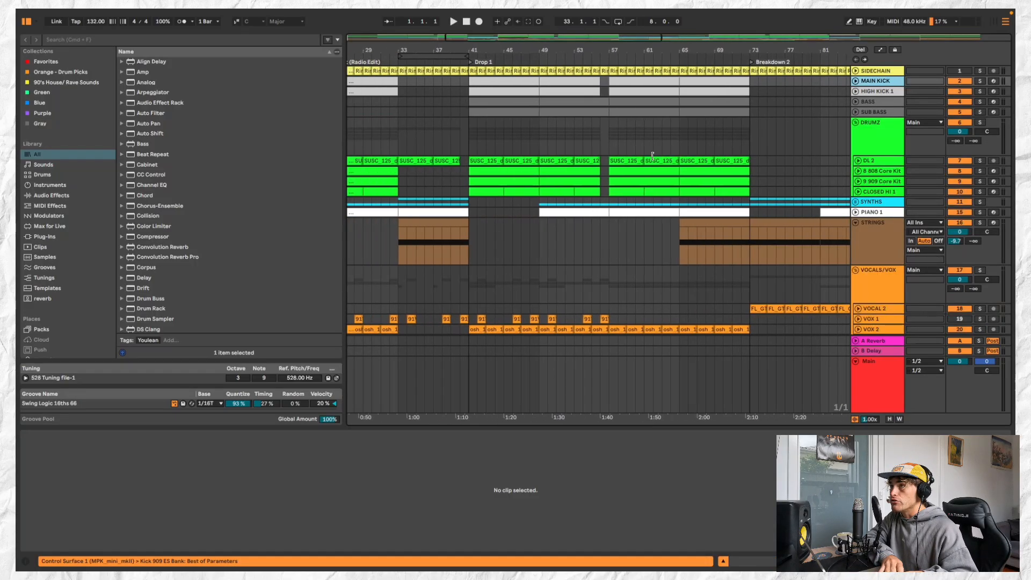
Compare the kick gaps of the first breakdown at bar 33 and Breakdown 2 at bar 73 across the whole arrangement.
{"action": "scroll", "coordinate": [652, 156], "scroll_direction": "down", "scroll_amount": 3}
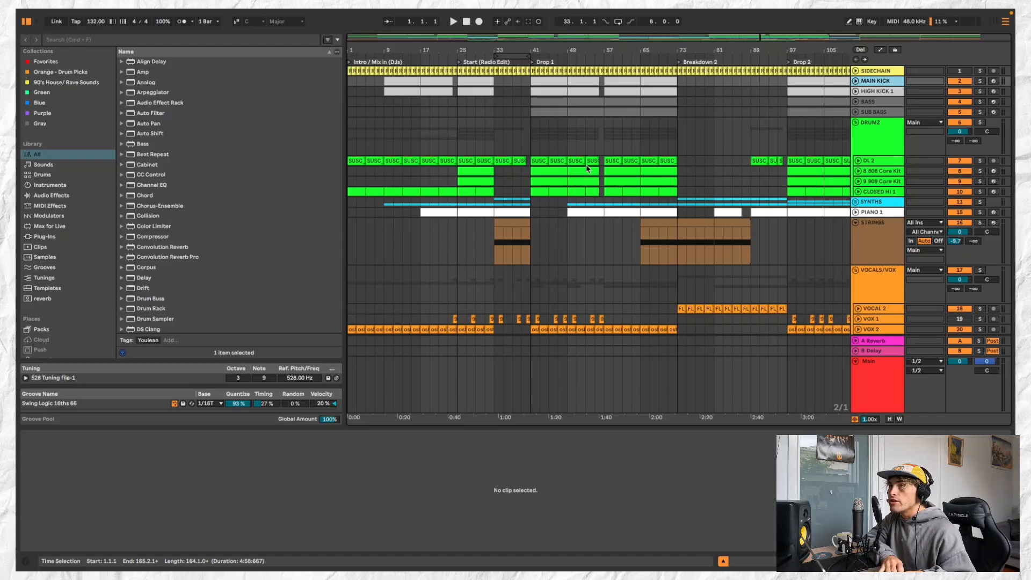
{"action": "key", "text": "z"}
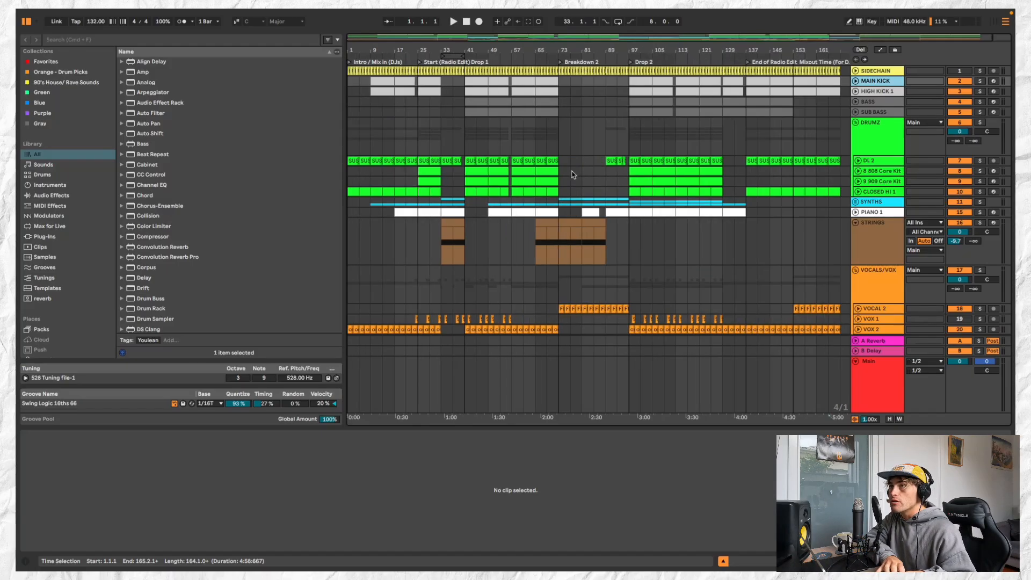
{"action": "left_click", "coordinate": [446, 83]}
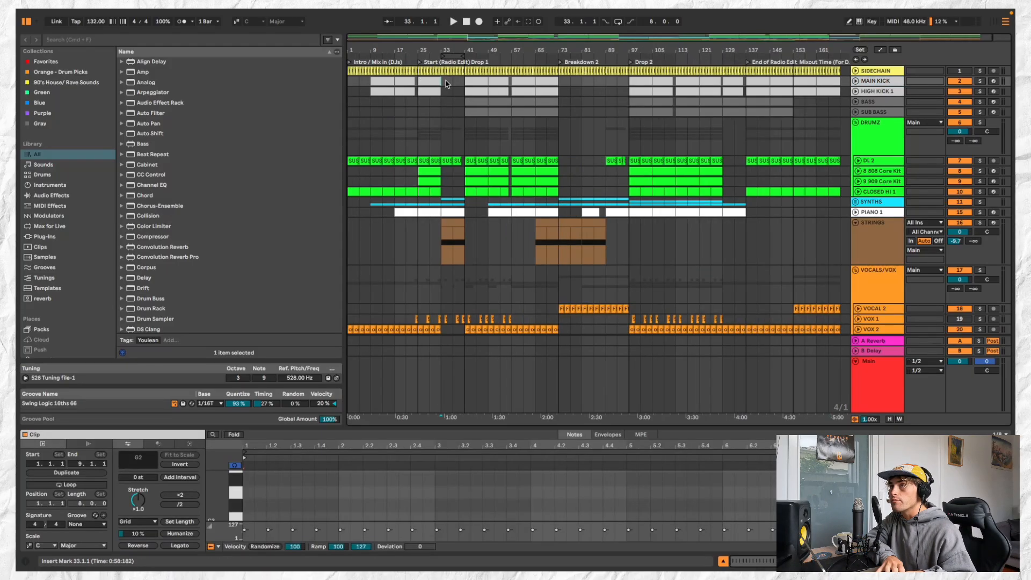
{"action": "left_click", "coordinate": [561, 85]}
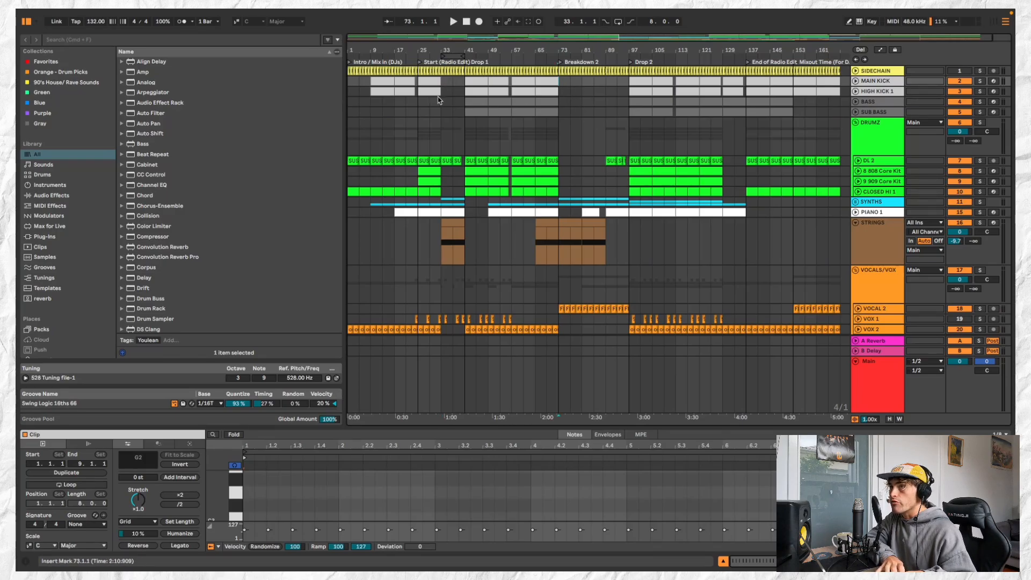
{"action": "left_click", "coordinate": [552, 57]}
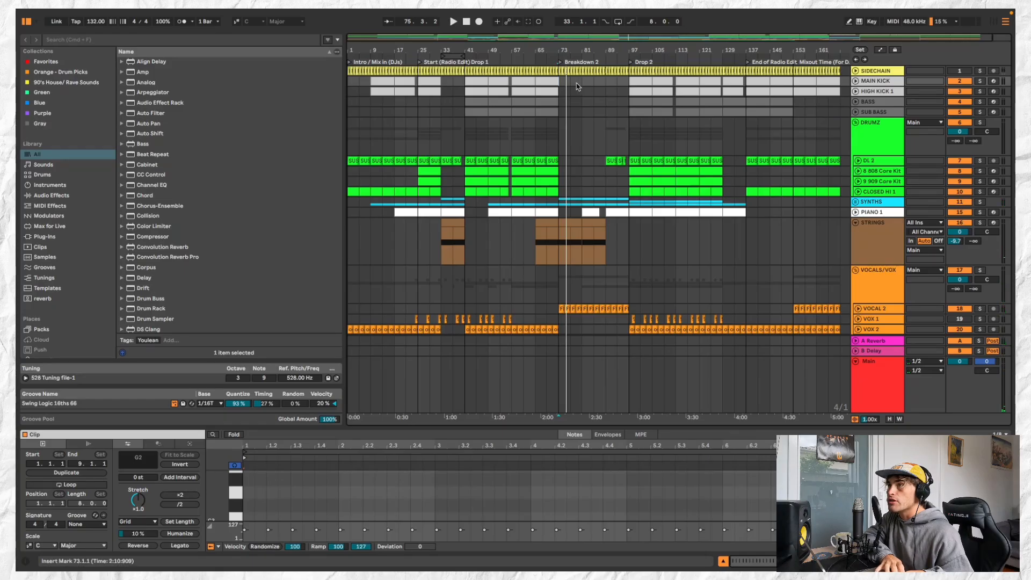
{"action": "left_click", "coordinate": [444, 84]}
{"action": "left_click", "coordinate": [452, 88]}
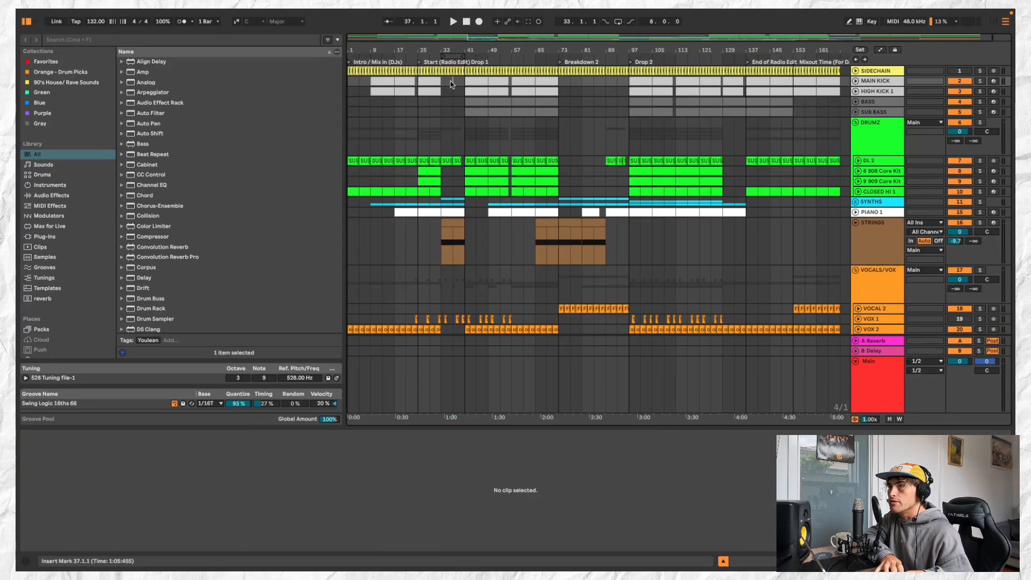
{"action": "left_click", "coordinate": [580, 83]}
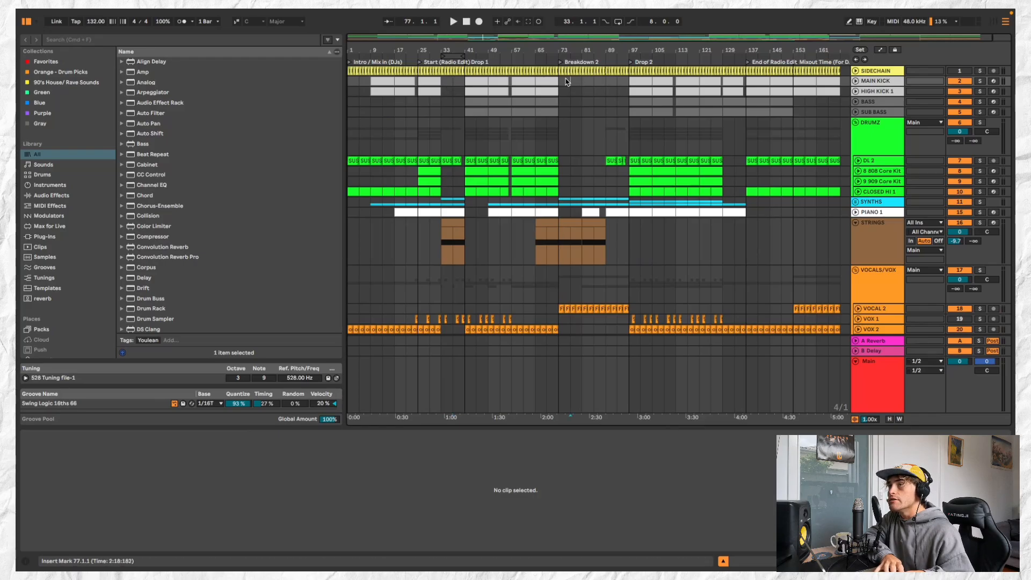
Play Breakdown 2 from bars 85 and 89 through its build-up into Drop 2 and stop playback.
{"action": "left_click", "coordinate": [594, 91]}
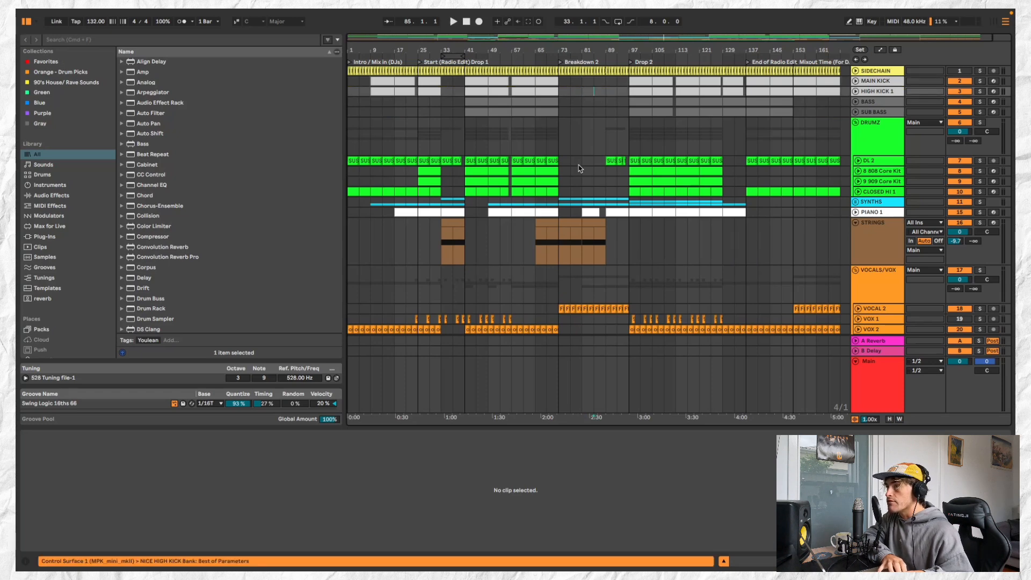
{"action": "key", "text": "space"}
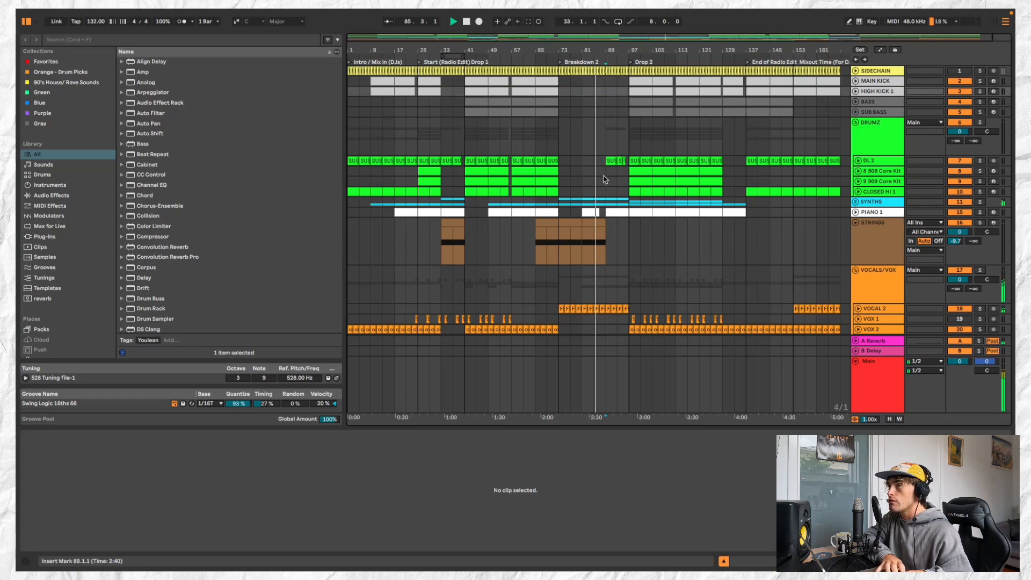
{"action": "left_click", "coordinate": [604, 179]}
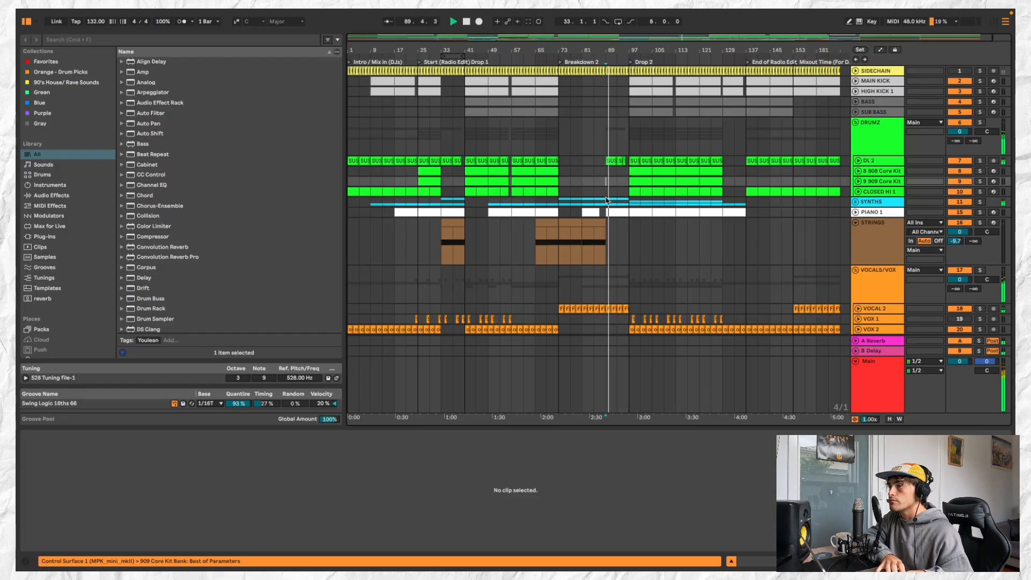
{"action": "scroll", "coordinate": [643, 278], "scroll_direction": "down", "scroll_amount": 5}
{"action": "scroll", "coordinate": [616, 188], "scroll_direction": "up", "scroll_amount": 5}
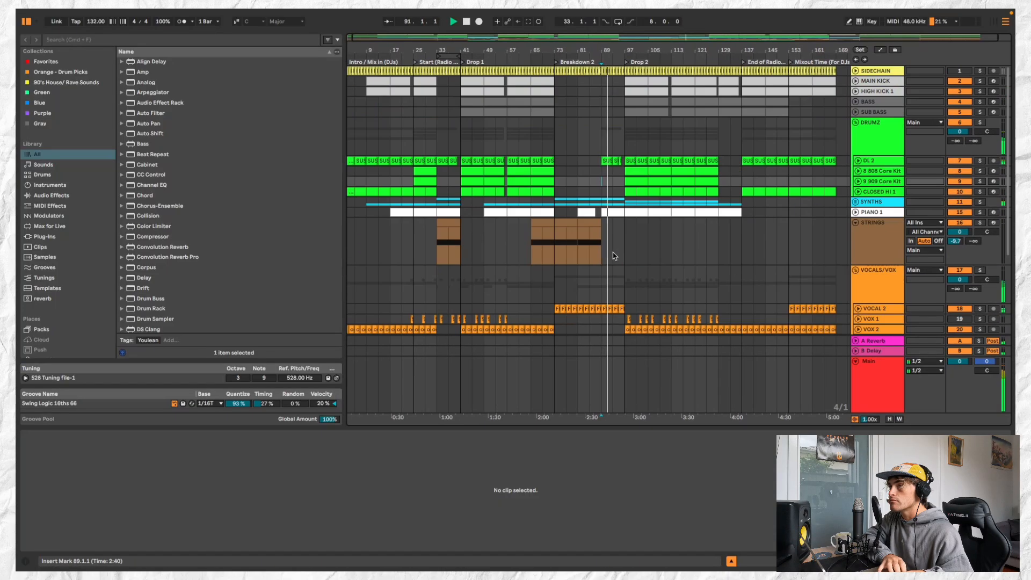
{"action": "scroll", "coordinate": [617, 188], "scroll_direction": "up", "scroll_amount": 2}
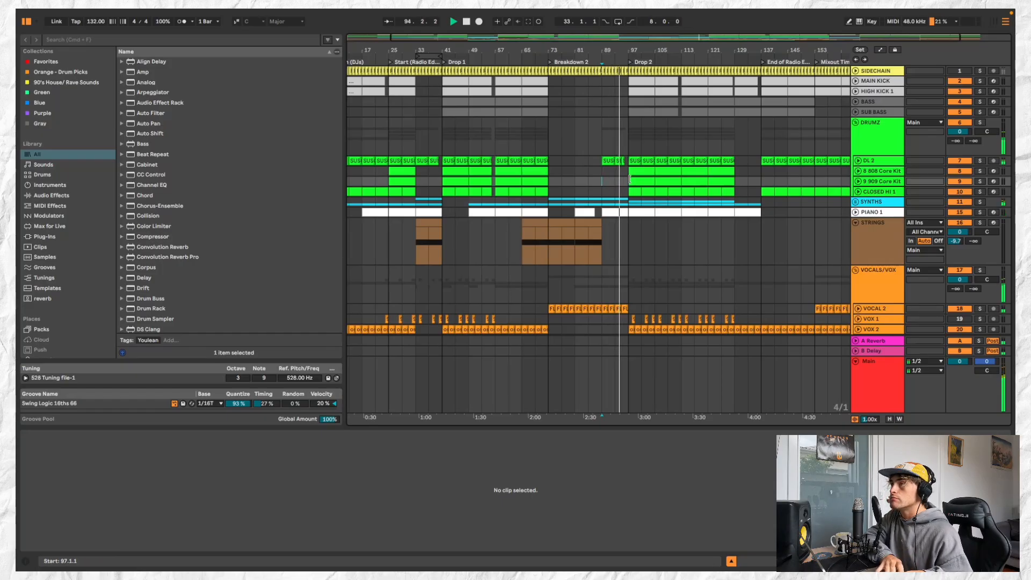
{"action": "scroll", "coordinate": [628, 177], "scroll_direction": "down", "scroll_amount": 2}
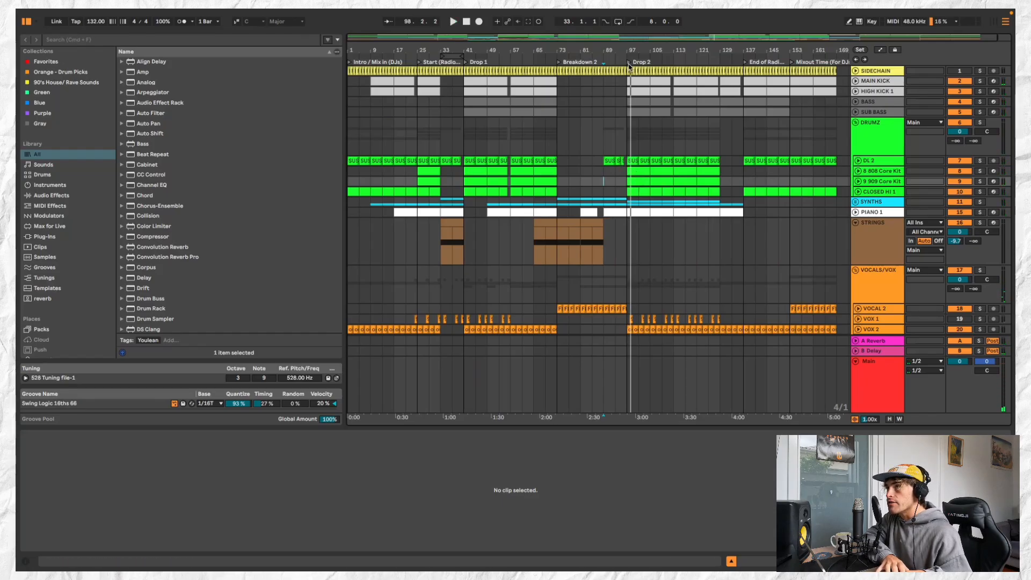
Expand the SYNTHS group, inspect the SYNTH 1 and SYNTH 2 tracks, and collapse the group again.
{"action": "left_click", "coordinate": [856, 203]}
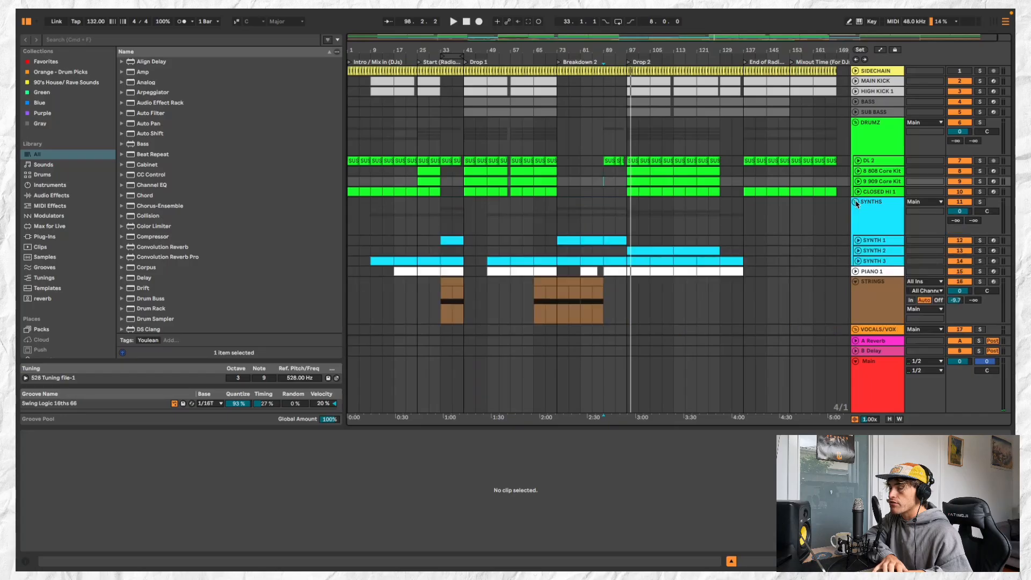
{"action": "left_click", "coordinate": [859, 240]}
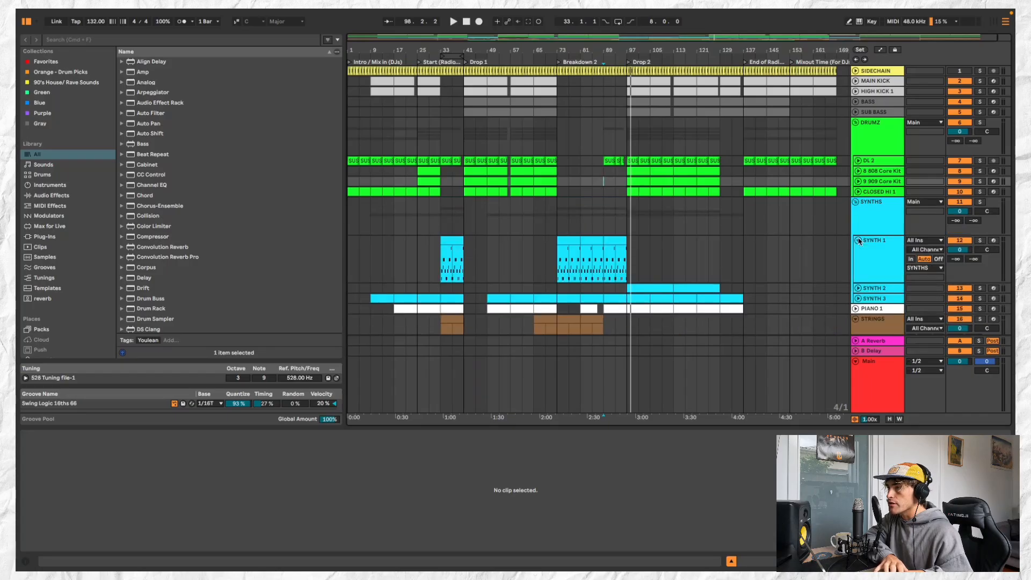
{"action": "left_click", "coordinate": [859, 241]}
{"action": "left_click", "coordinate": [859, 251]}
{"action": "left_click", "coordinate": [858, 251]}
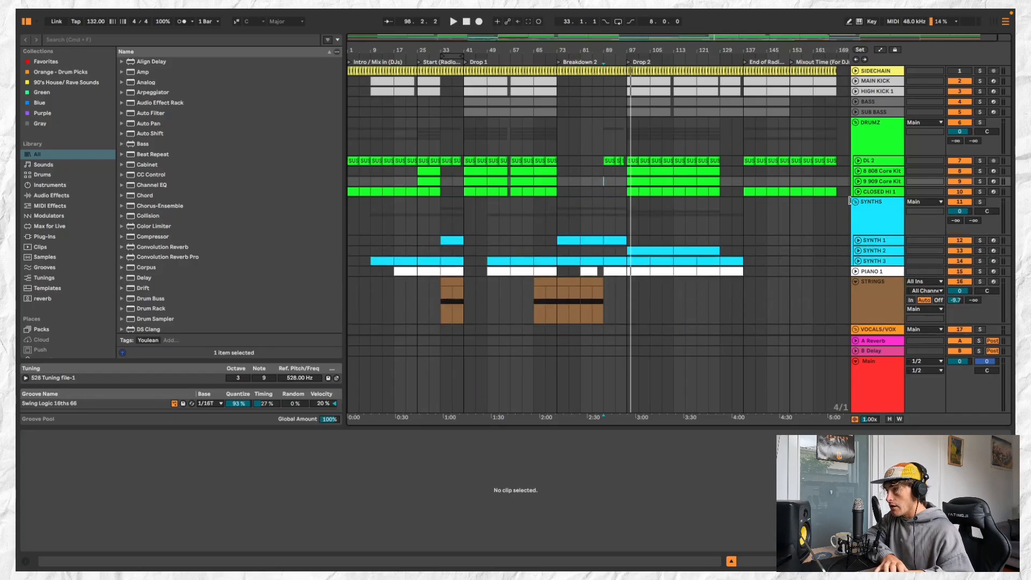
{"action": "left_click", "coordinate": [856, 202]}
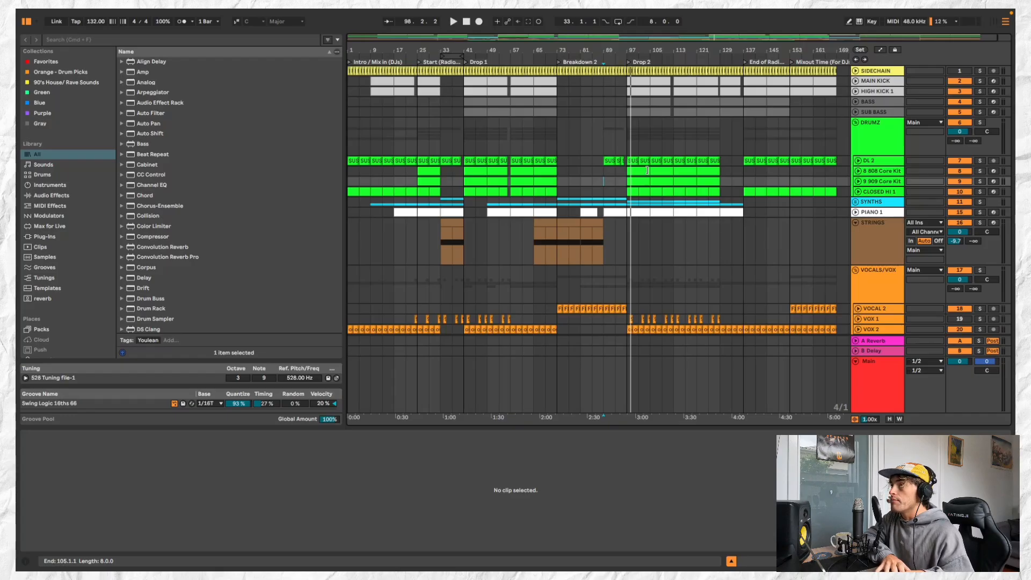
{"action": "scroll", "coordinate": [648, 170], "scroll_direction": "up", "scroll_amount": 3}
{"action": "scroll", "coordinate": [648, 170], "scroll_direction": "down", "scroll_amount": 3}
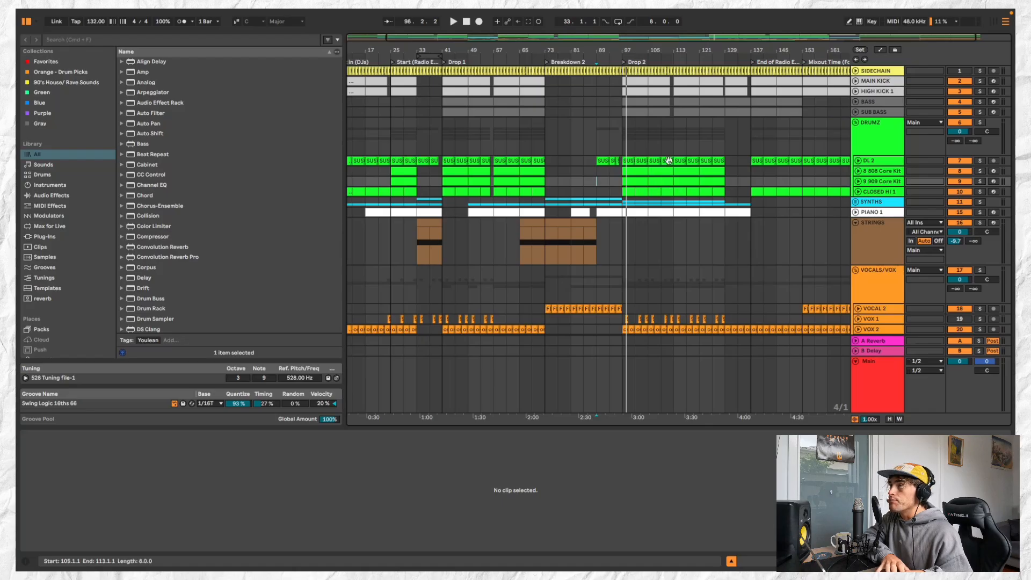
Play the last bars of Breakdown 2 into Drop 2 and mute the DRUMZ group while listening.
{"action": "scroll", "coordinate": [679, 155], "scroll_direction": "right", "scroll_amount": 3}
{"action": "scroll", "coordinate": [679, 151], "scroll_direction": "left", "scroll_amount": 2}
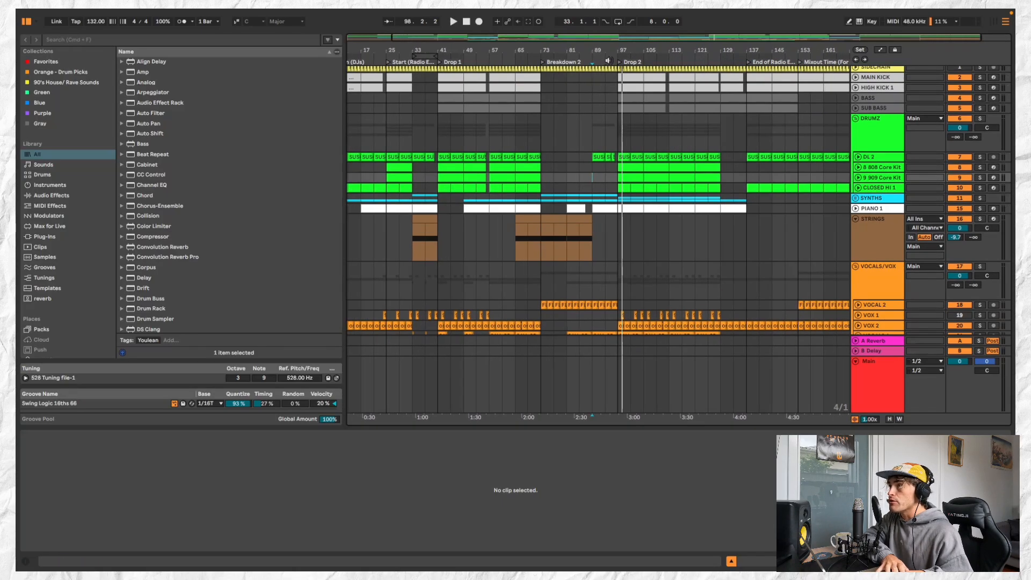
{"action": "left_click", "coordinate": [608, 60]}
{"action": "left_click", "coordinate": [959, 119]}
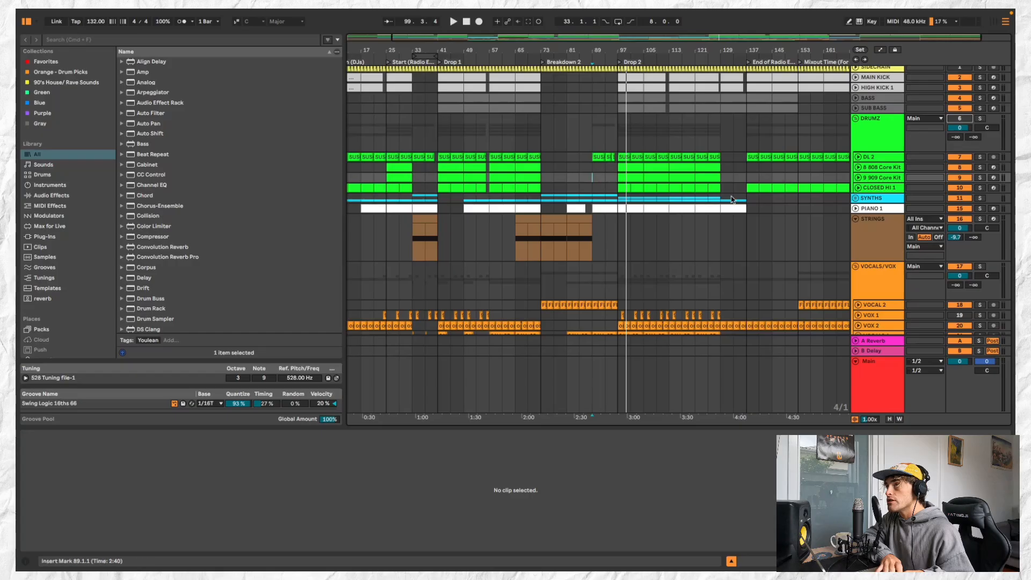
Examine the clip layers around the start of Drop 2 at bar 97 and compare them with the rest of the arrangement.
{"action": "key", "text": "w"}
{"action": "key", "text": "plus"}
{"action": "key", "text": "plus"}
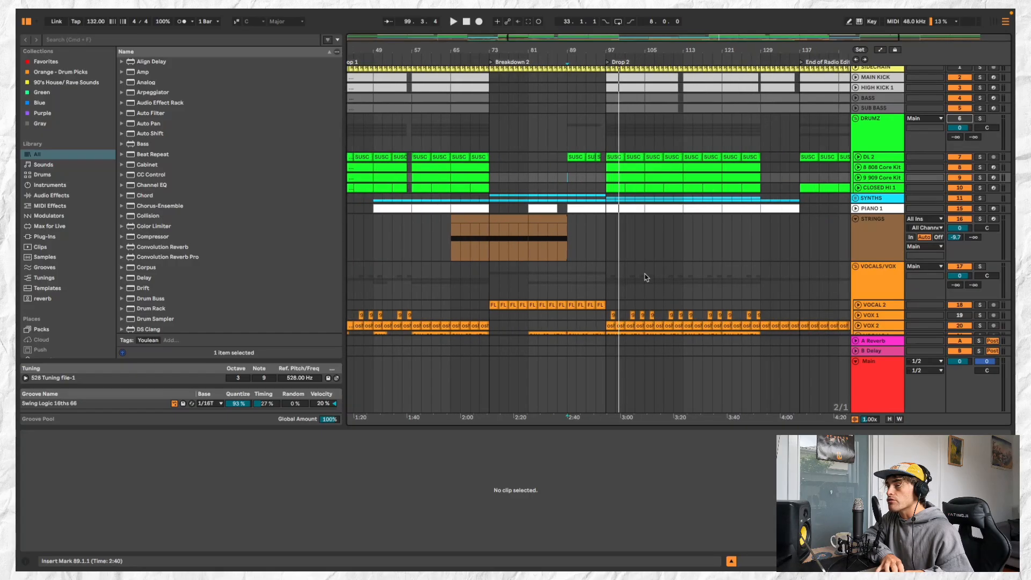
{"action": "key", "text": "plus"}
{"action": "key", "text": "plus"}
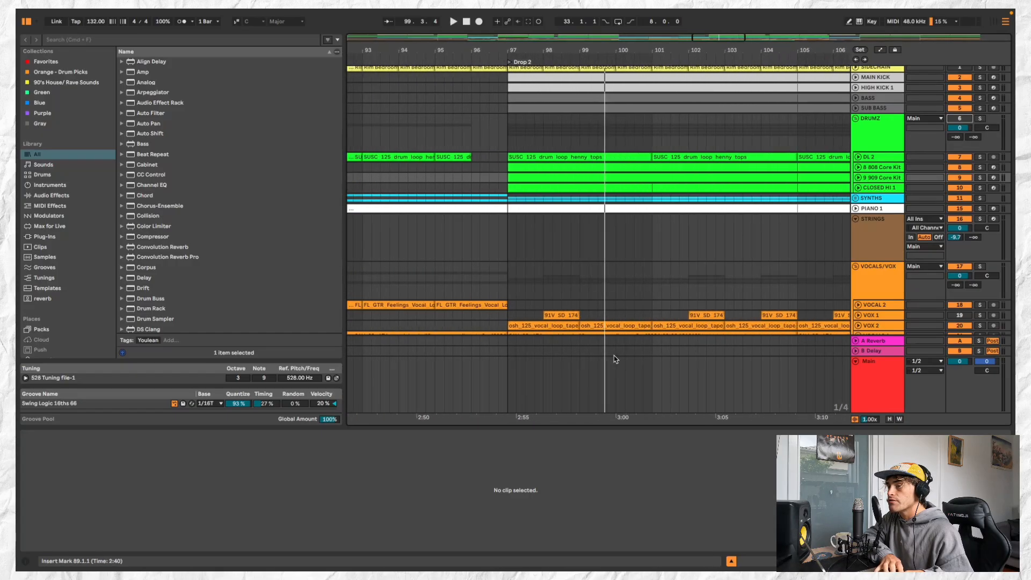
{"action": "key", "text": "minus"}
{"action": "key", "text": "minus"}
{"action": "key", "text": "minus"}
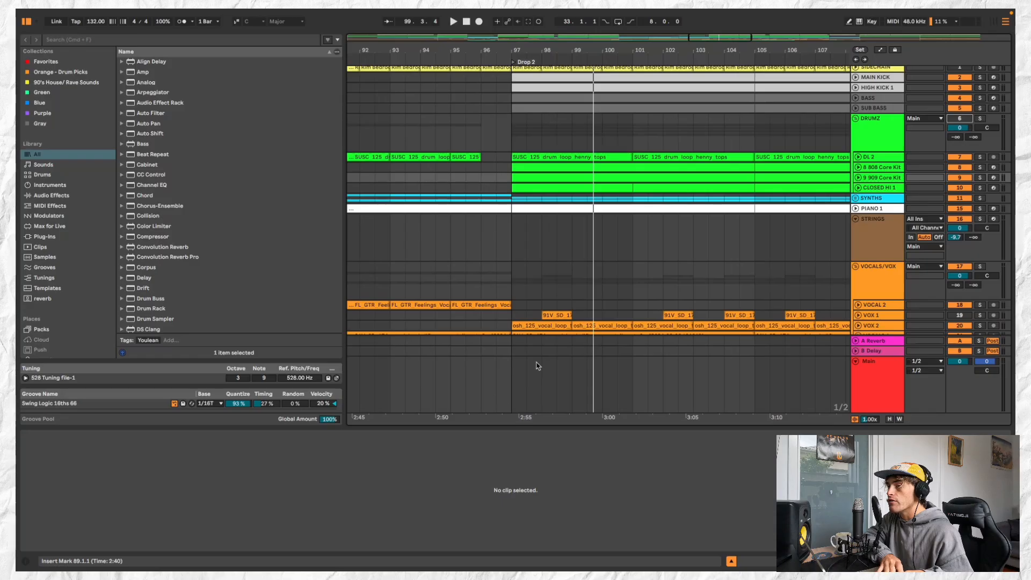
{"action": "key", "text": "minus"}
{"action": "key", "text": "minus"}
{"action": "key", "text": "minus"}
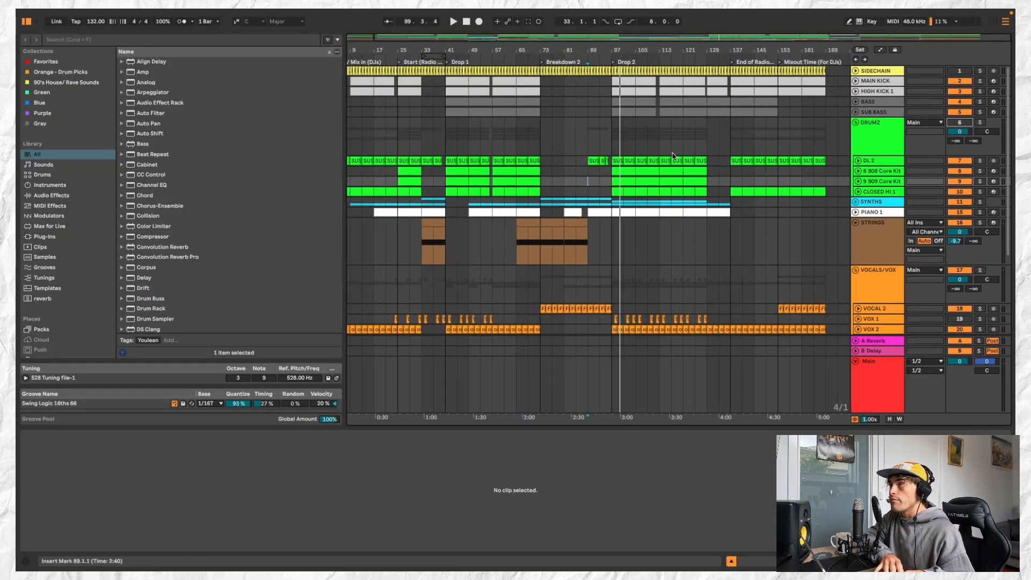
{"action": "key", "text": "plus"}
{"action": "key", "text": "plus"}
{"action": "key", "text": "minus"}
{"action": "key", "text": "minus"}
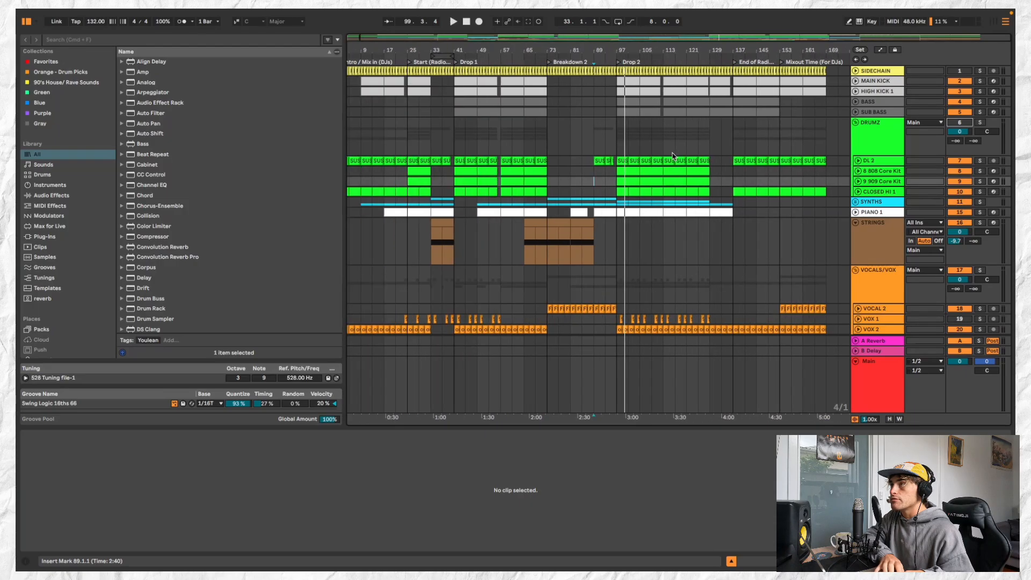
{"action": "key", "text": "plus"}
{"action": "key", "text": "plus"}
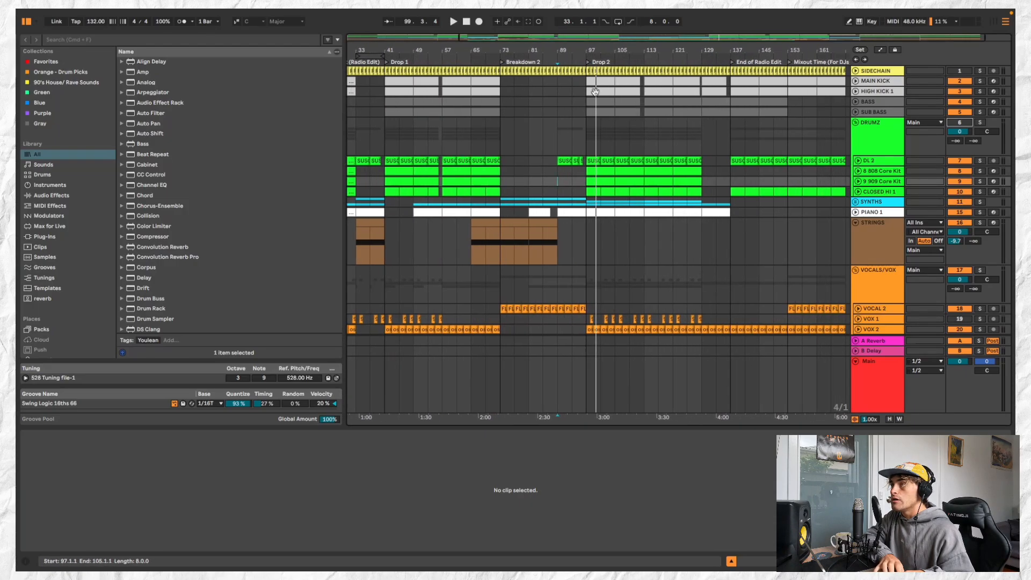
Select the MAIN KICK clip at bar 105, play Drop 2 from about bar 111 through the kick gap, and stop playback.
{"action": "scroll", "coordinate": [639, 109], "scroll_direction": "right", "scroll_amount": 1}
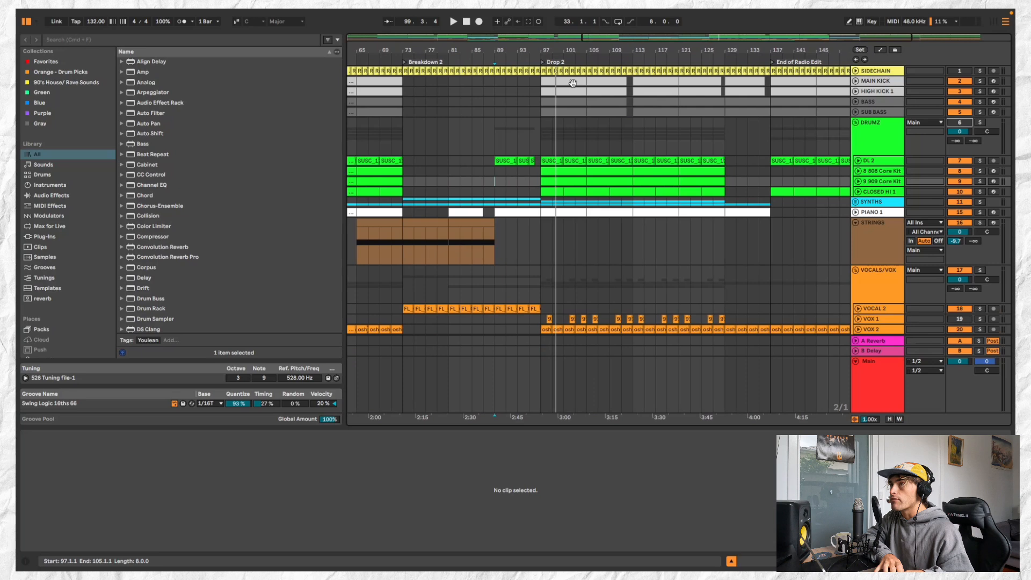
{"action": "left_click", "coordinate": [612, 80]}
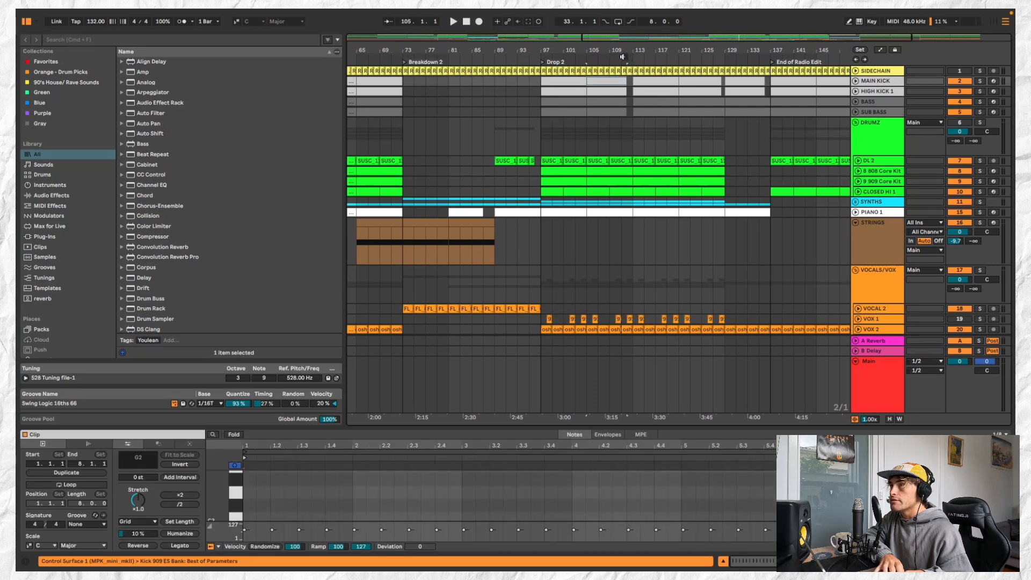
{"action": "left_click", "coordinate": [621, 57]}
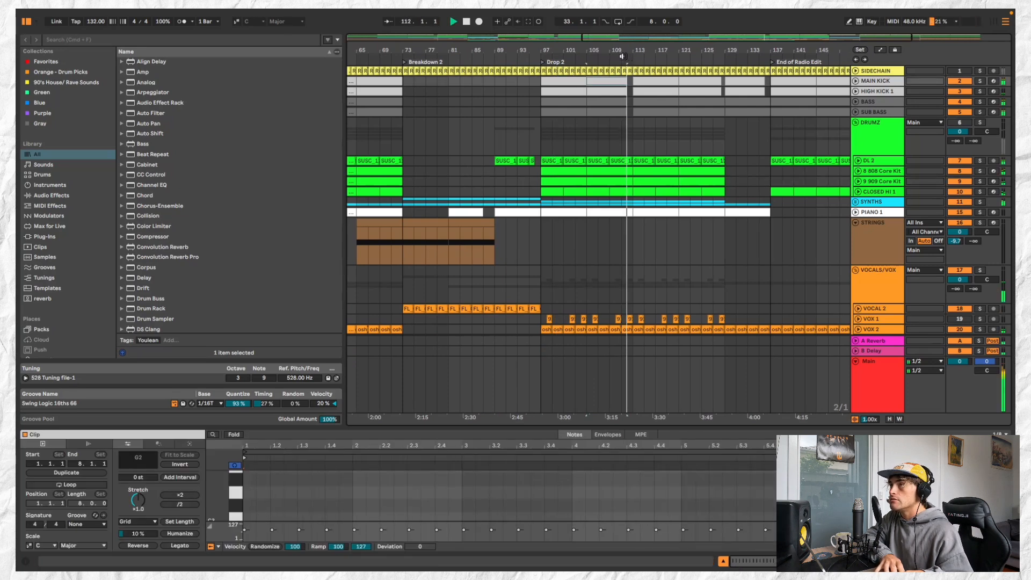
{"action": "scroll", "coordinate": [709, 131], "scroll_direction": "right", "scroll_amount": 1}
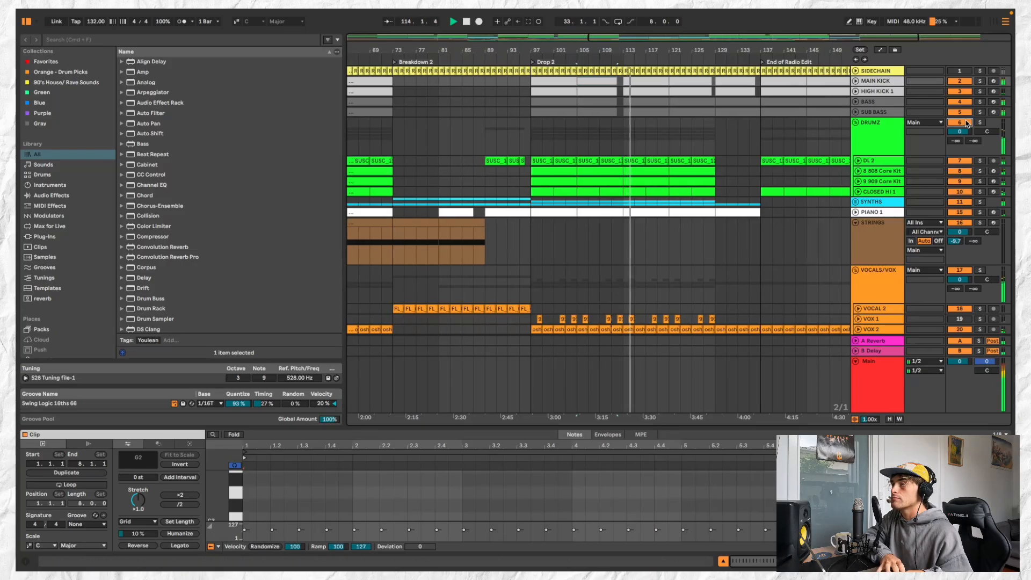
{"action": "key", "text": "space"}
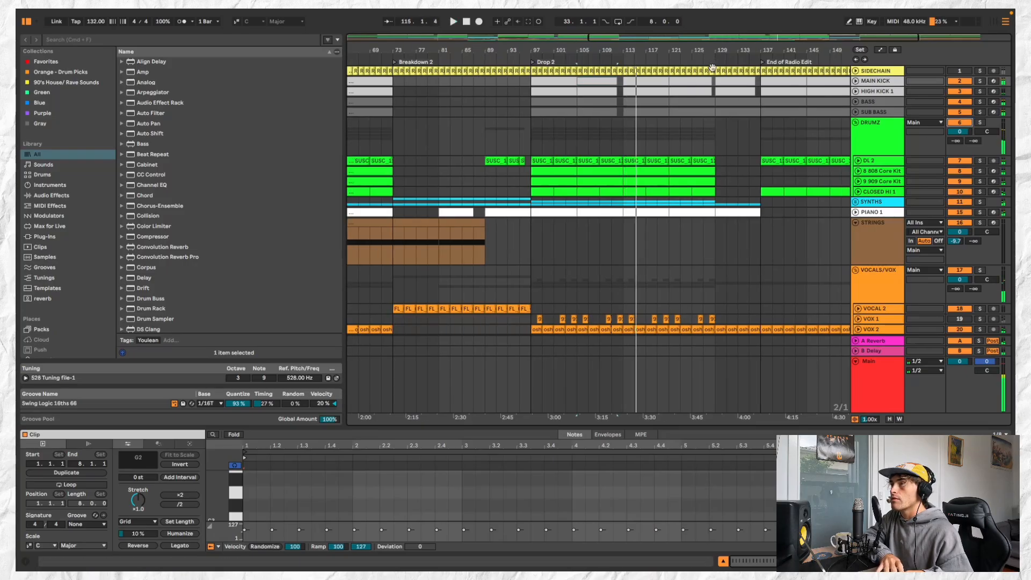
Select the last DL 2 drum loop clip of Drop 2 and compare the drum dropout at bar 129 with the earlier sections.
{"action": "scroll", "coordinate": [716, 162], "scroll_direction": "down", "scroll_amount": 2}
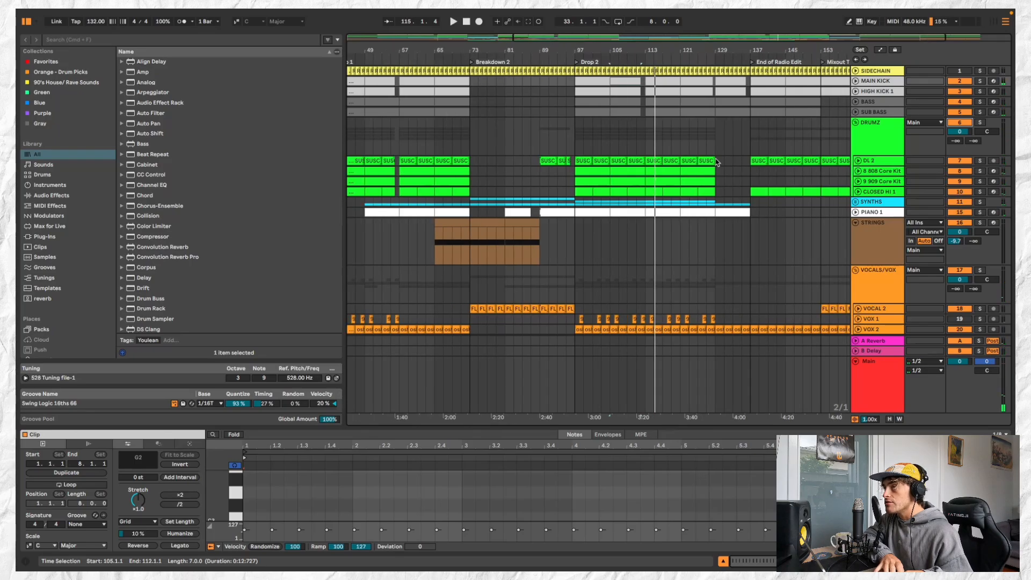
{"action": "left_click", "coordinate": [707, 162]}
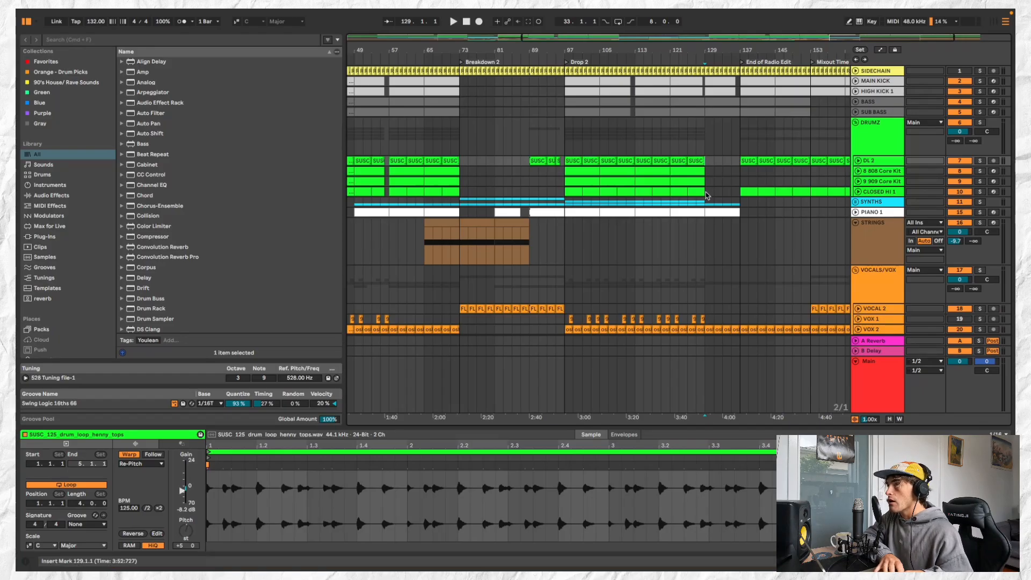
{"action": "scroll", "coordinate": [708, 191], "scroll_direction": "down", "scroll_amount": 3}
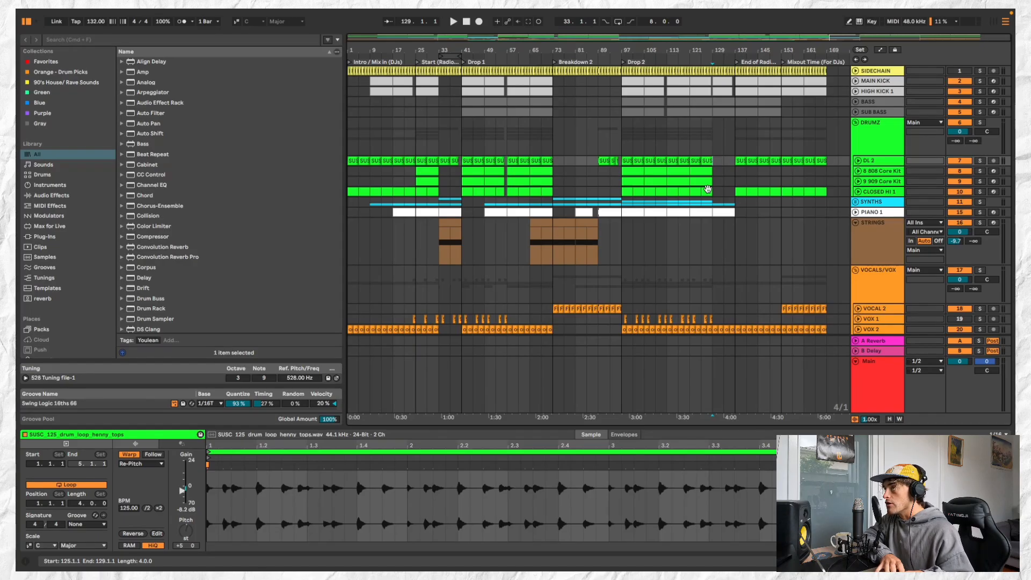
{"action": "scroll", "coordinate": [714, 198], "scroll_direction": "up", "scroll_amount": 2}
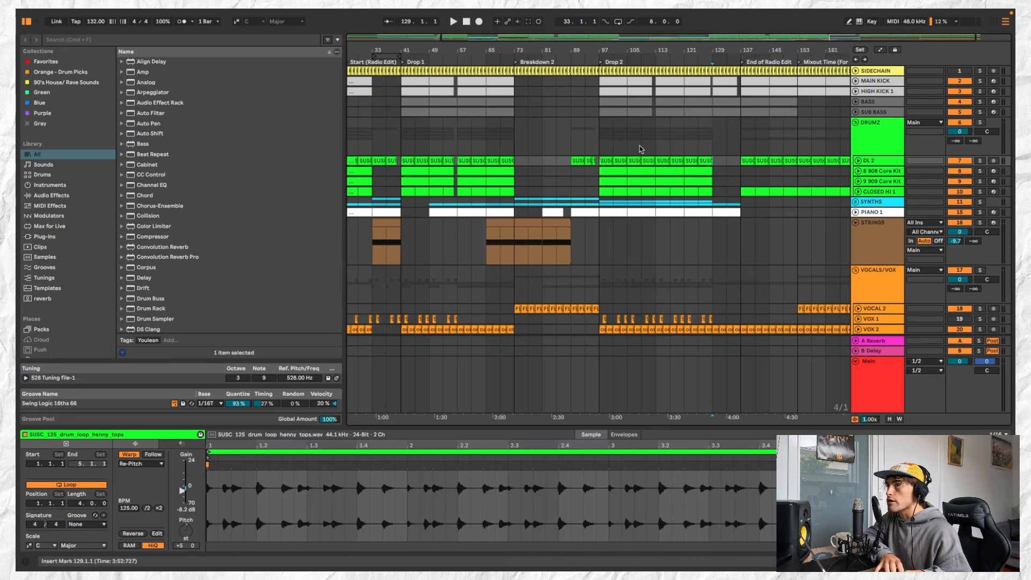
{"action": "scroll", "coordinate": [535, 140], "scroll_direction": "left", "scroll_amount": 3}
{"action": "scroll", "coordinate": [591, 115], "scroll_direction": "right", "scroll_amount": 2}
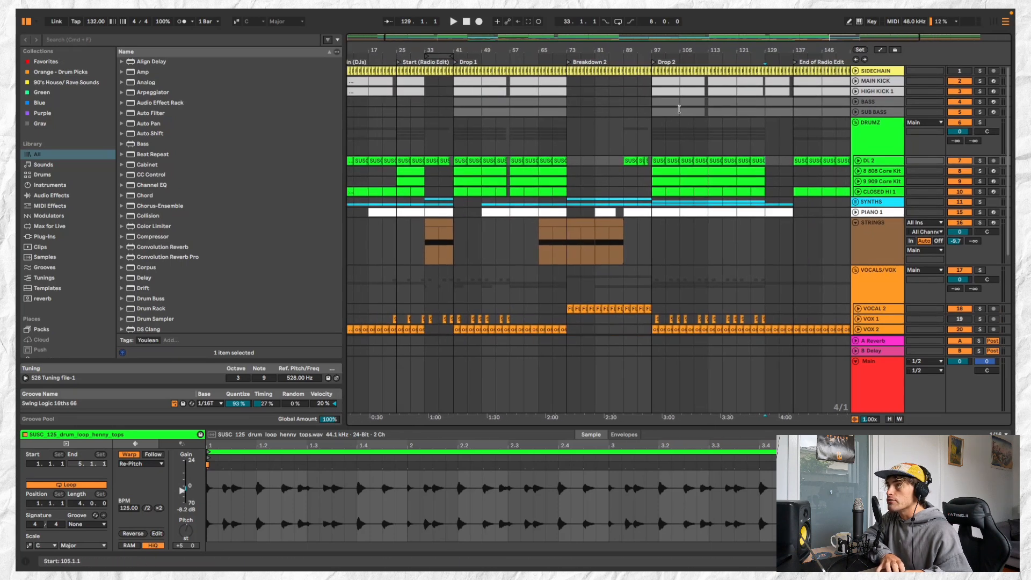
{"action": "scroll", "coordinate": [648, 87], "scroll_direction": "right", "scroll_amount": 2}
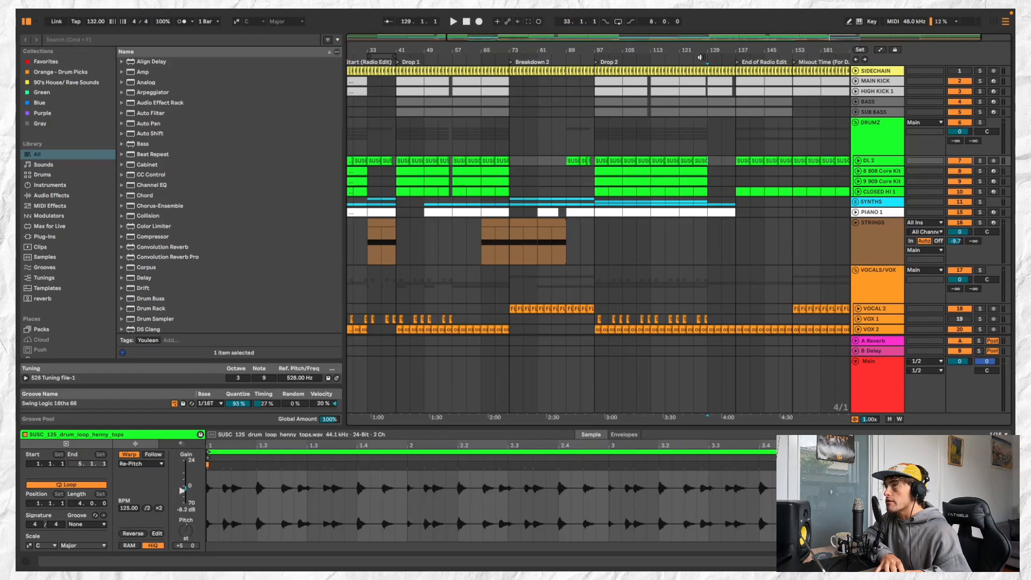
Play the end of Drop 2 from about bar 127 into the drum dropout and fold the STRINGS track.
{"action": "left_click", "coordinate": [701, 58]}
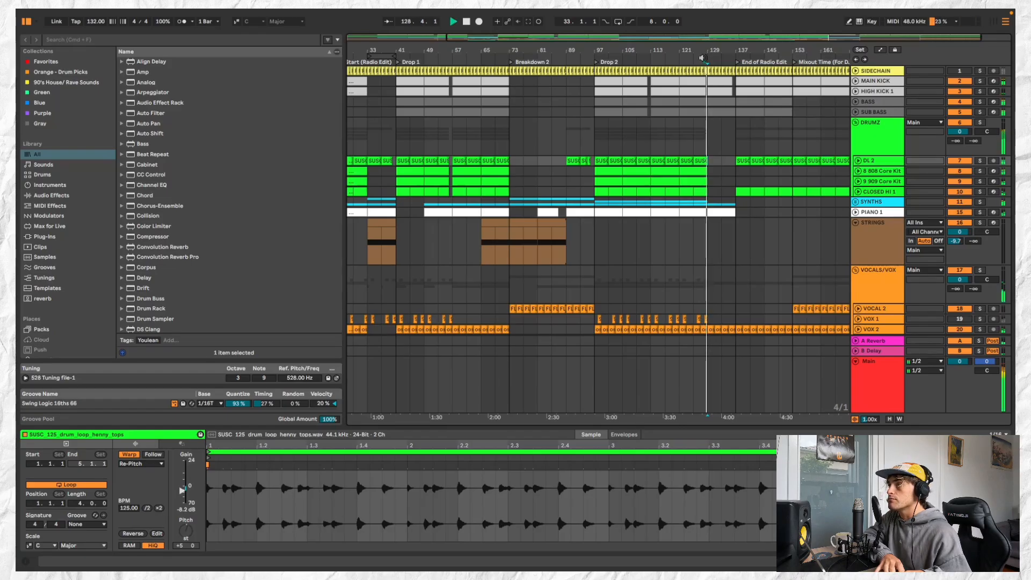
{"action": "left_click", "coordinate": [703, 57]}
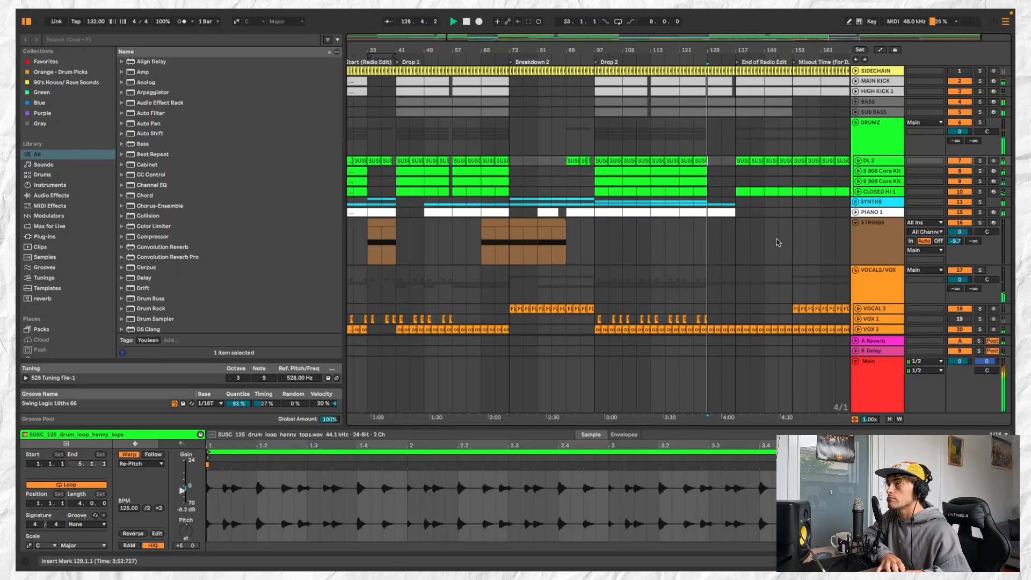
{"action": "left_click", "coordinate": [856, 223]}
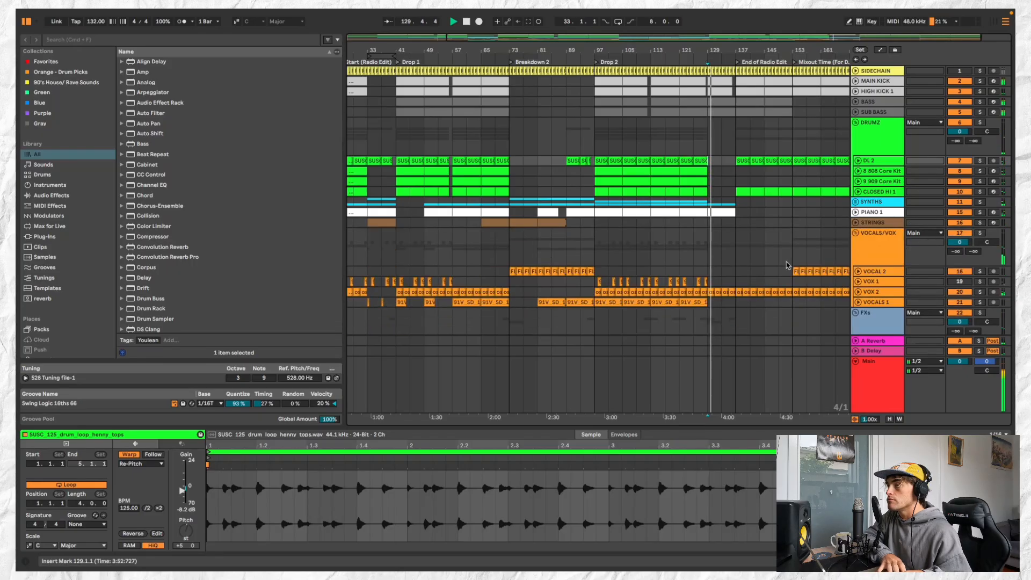
Check the RISER 1 and CRASH 1 clips while the section after bar 129 plays, and stop playback.
{"action": "scroll", "coordinate": [830, 324], "scroll_direction": "down", "scroll_amount": 5}
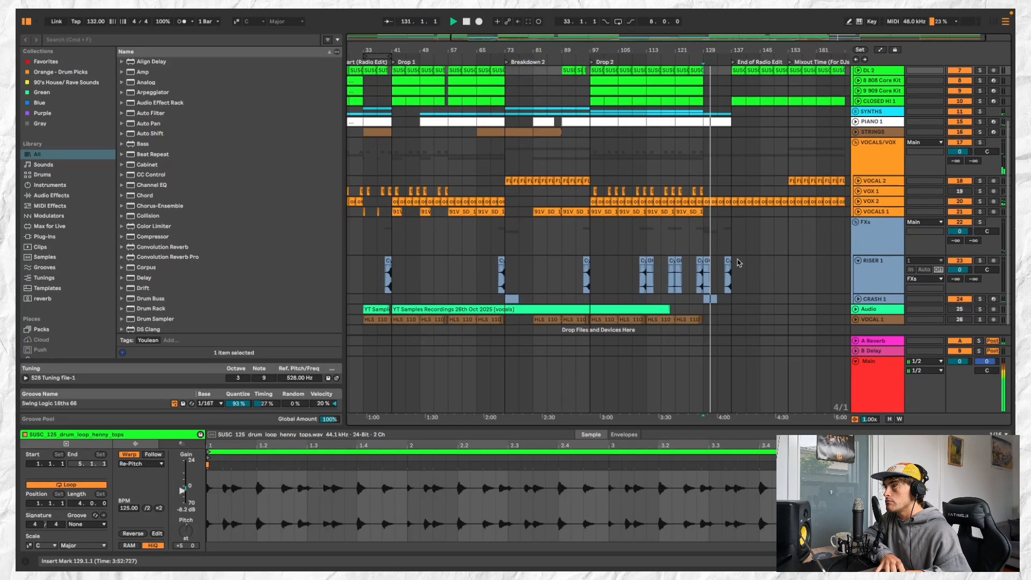
{"action": "scroll", "coordinate": [741, 266], "scroll_direction": "down", "scroll_amount": 1}
{"action": "scroll", "coordinate": [738, 263], "scroll_direction": "down", "scroll_amount": 2}
{"action": "scroll", "coordinate": [738, 263], "scroll_direction": "up", "scroll_amount": 5}
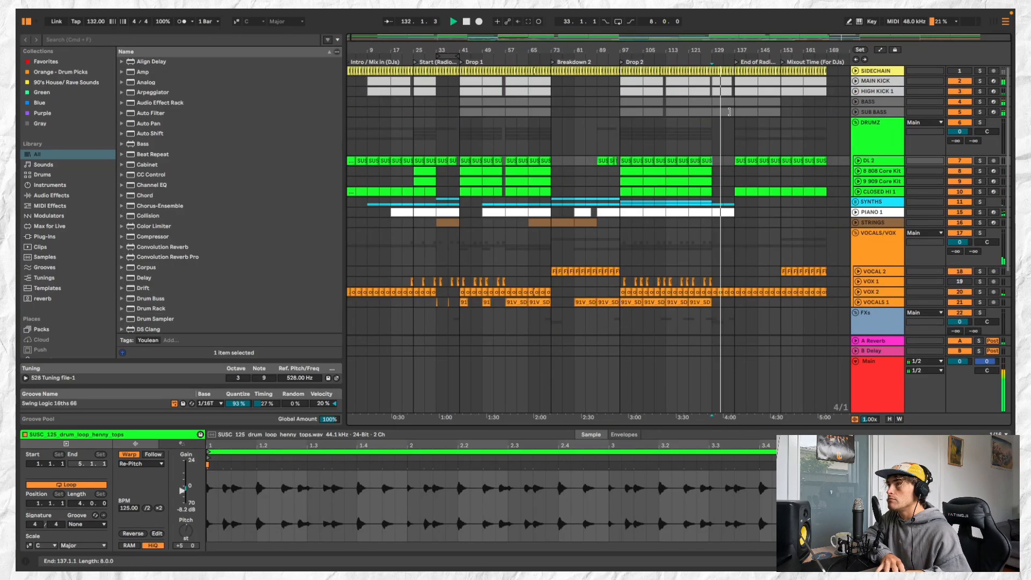
{"action": "scroll", "coordinate": [729, 113], "scroll_direction": "up", "scroll_amount": 3}
{"action": "key", "text": "space"}
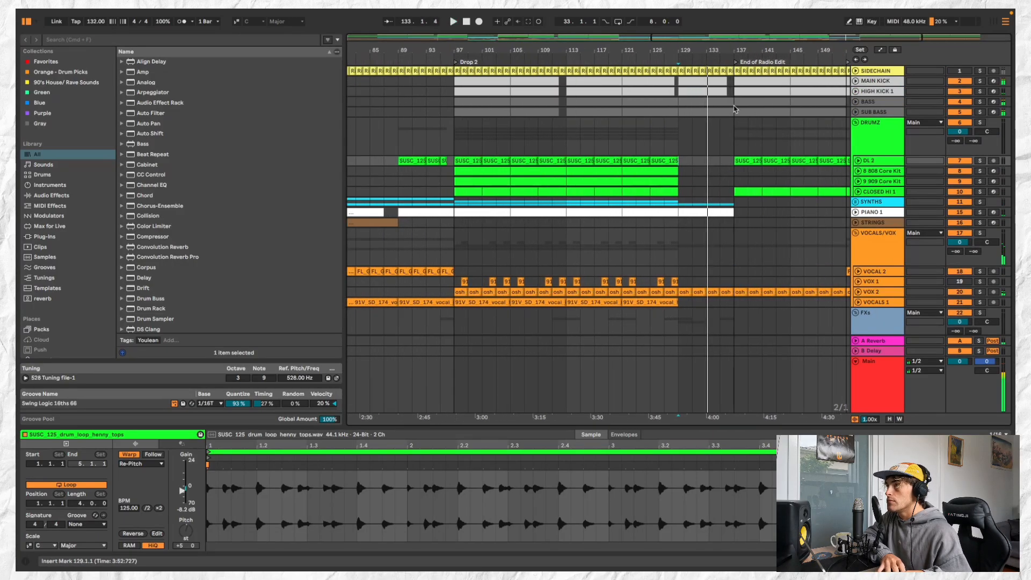
Examine the kick, piano, vocal and FX layers remaining between bars 129 and 137.
{"action": "scroll", "coordinate": [735, 110], "scroll_direction": "down", "scroll_amount": 1}
{"action": "scroll", "coordinate": [720, 109], "scroll_direction": "up", "scroll_amount": 2}
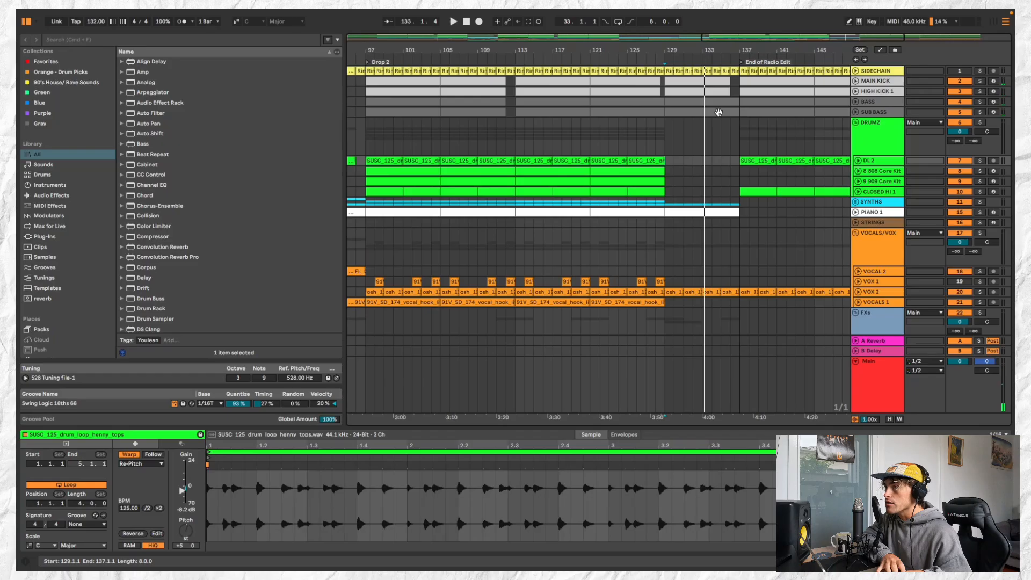
{"action": "scroll", "coordinate": [705, 172], "scroll_direction": "up", "scroll_amount": 1}
{"action": "scroll", "coordinate": [705, 171], "scroll_direction": "down", "scroll_amount": 1}
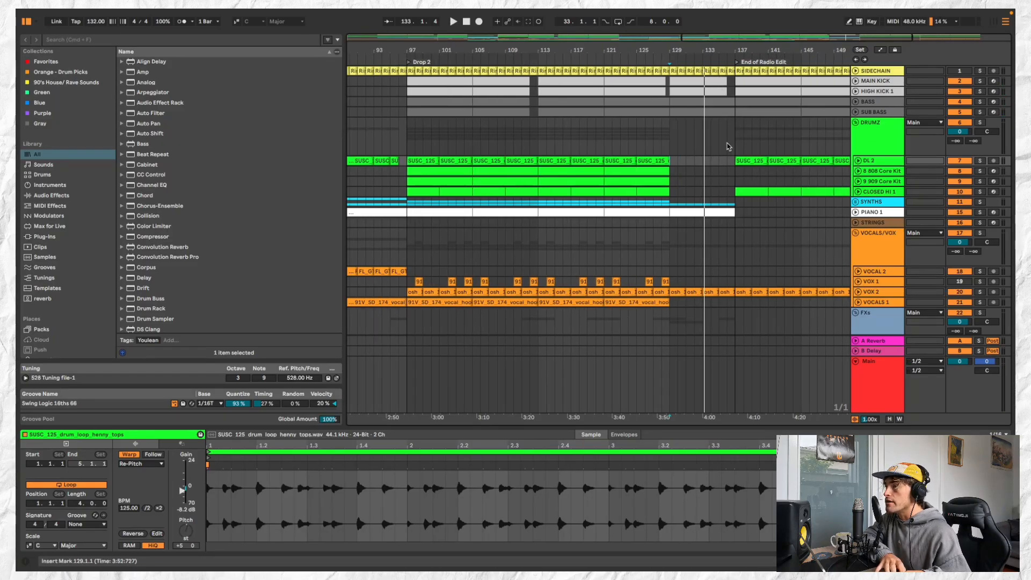
{"action": "scroll", "coordinate": [723, 161], "scroll_direction": "down", "scroll_amount": 5}
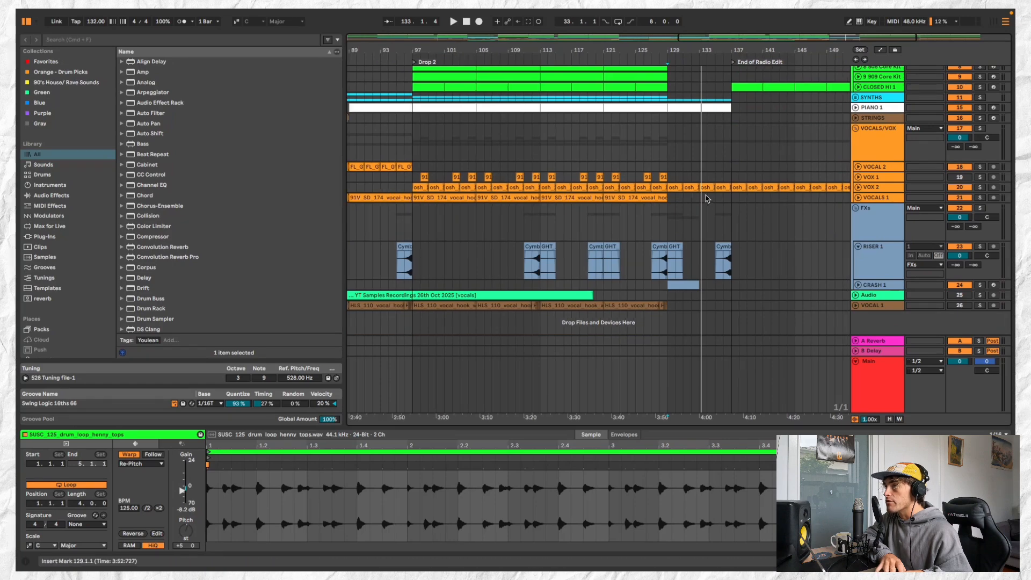
{"action": "scroll", "coordinate": [717, 175], "scroll_direction": "up", "scroll_amount": 5}
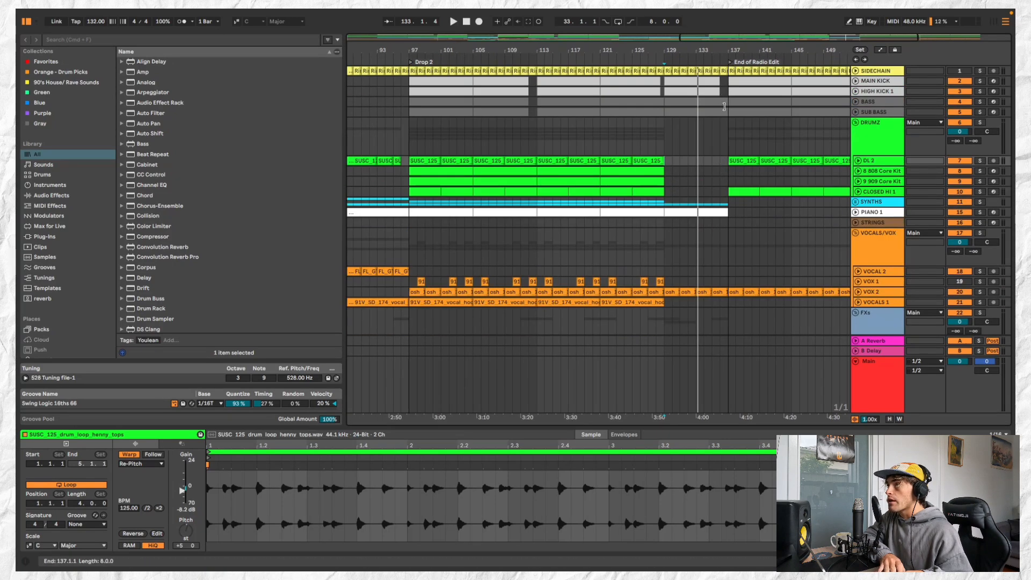
Select the End of Radio Edit locator at bar 137 and examine the layers on either side of it.
{"action": "scroll", "coordinate": [730, 65], "scroll_direction": "down", "scroll_amount": 1}
{"action": "left_click", "coordinate": [730, 63]}
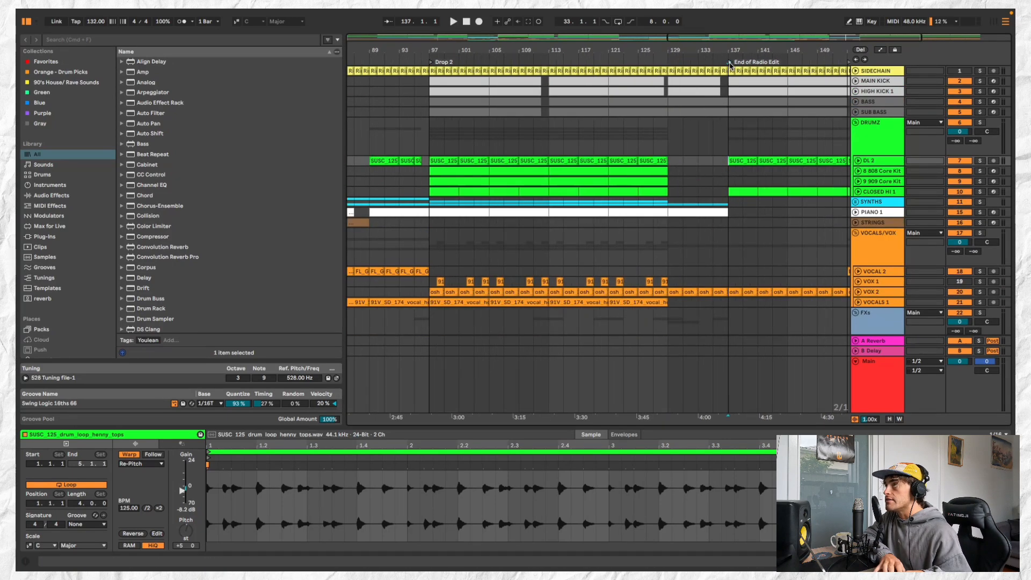
{"action": "scroll", "coordinate": [707, 155], "scroll_direction": "down", "scroll_amount": 3}
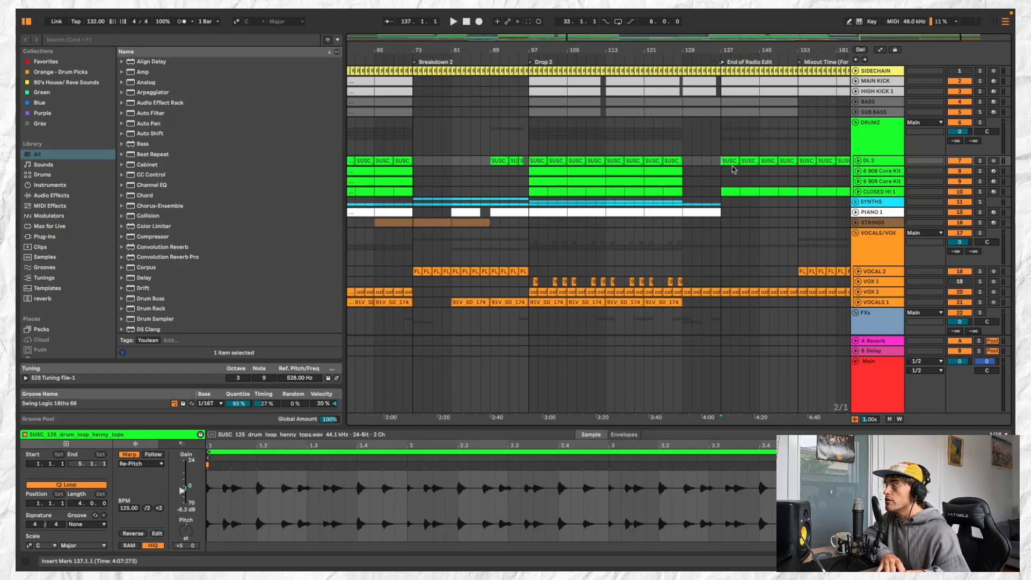
{"action": "scroll", "coordinate": [736, 189], "scroll_direction": "up", "scroll_amount": 3}
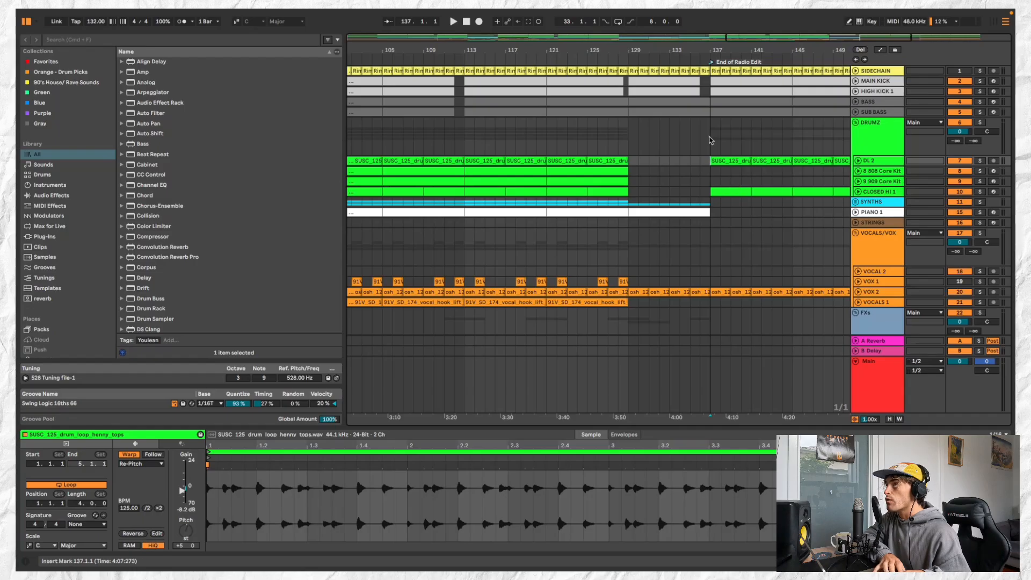
Play from bar 135 through the kick gap past the End of Radio Edit locator and stop playback.
{"action": "left_click", "coordinate": [695, 58]}
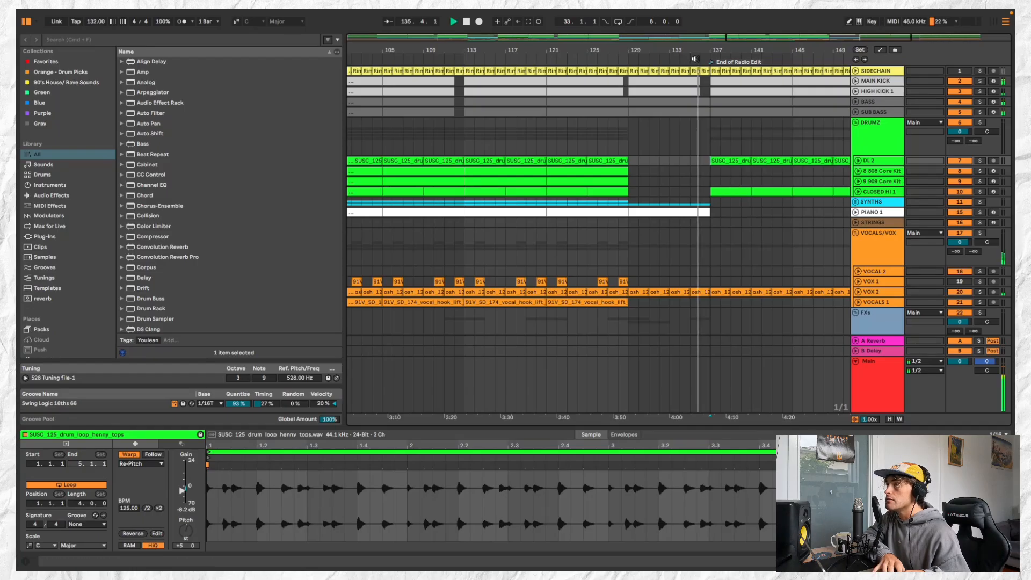
{"action": "scroll", "coordinate": [723, 125], "scroll_direction": "down", "scroll_amount": 3}
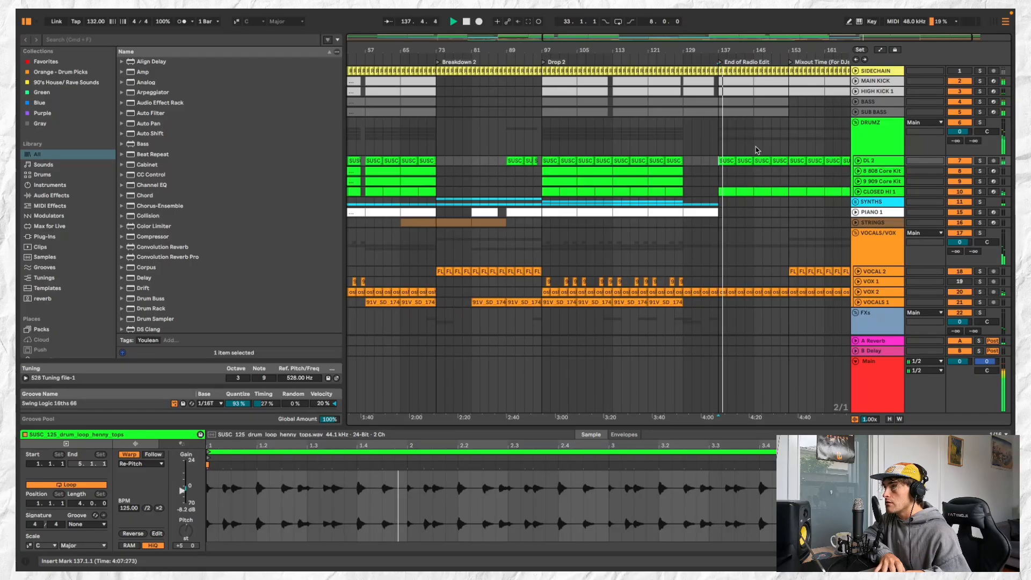
{"action": "scroll", "coordinate": [763, 140], "scroll_direction": "up", "scroll_amount": 2}
{"action": "key", "text": "space"}
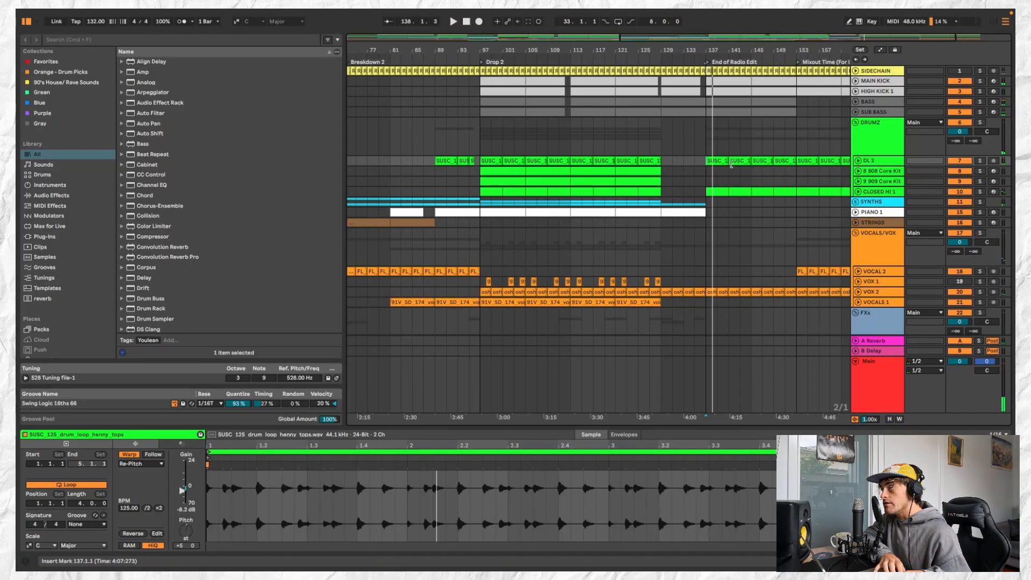
Play the start of the section from the End of Radio Edit locator at bar 137 and stop playback.
{"action": "scroll", "coordinate": [765, 173], "scroll_direction": "right", "scroll_amount": 3}
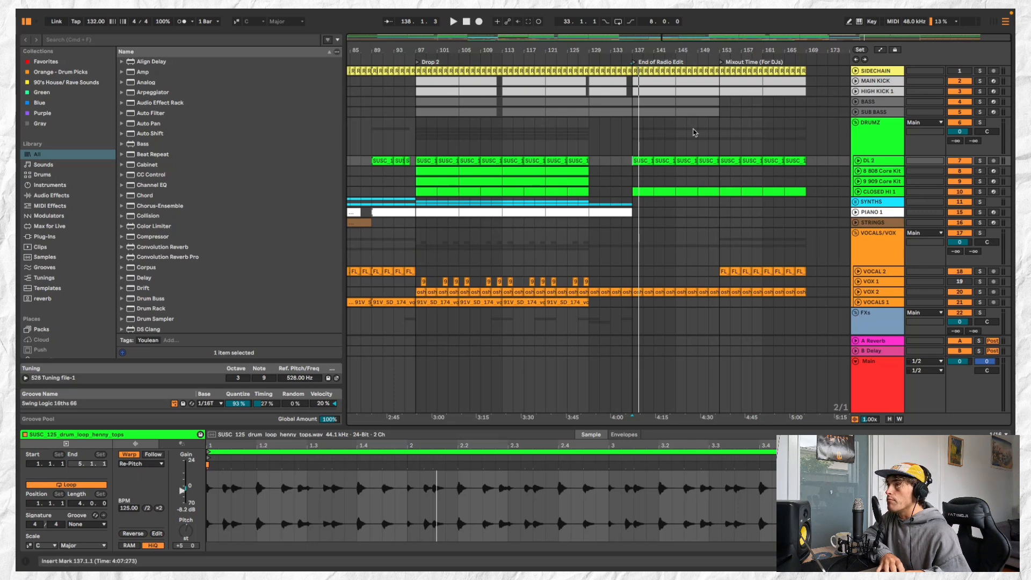
{"action": "scroll", "coordinate": [696, 131], "scroll_direction": "up", "scroll_amount": 2}
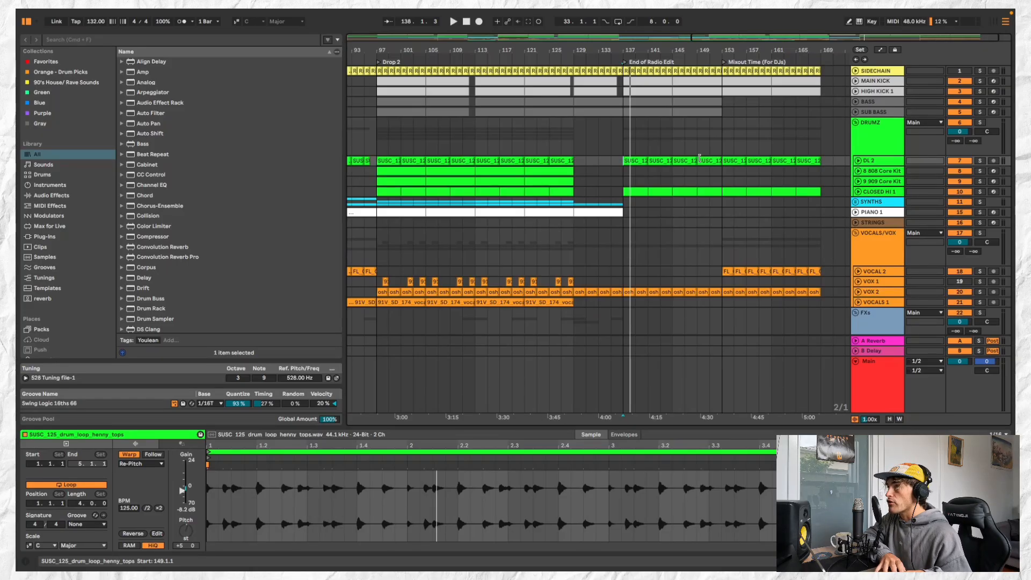
{"action": "scroll", "coordinate": [700, 159], "scroll_direction": "down", "scroll_amount": 2}
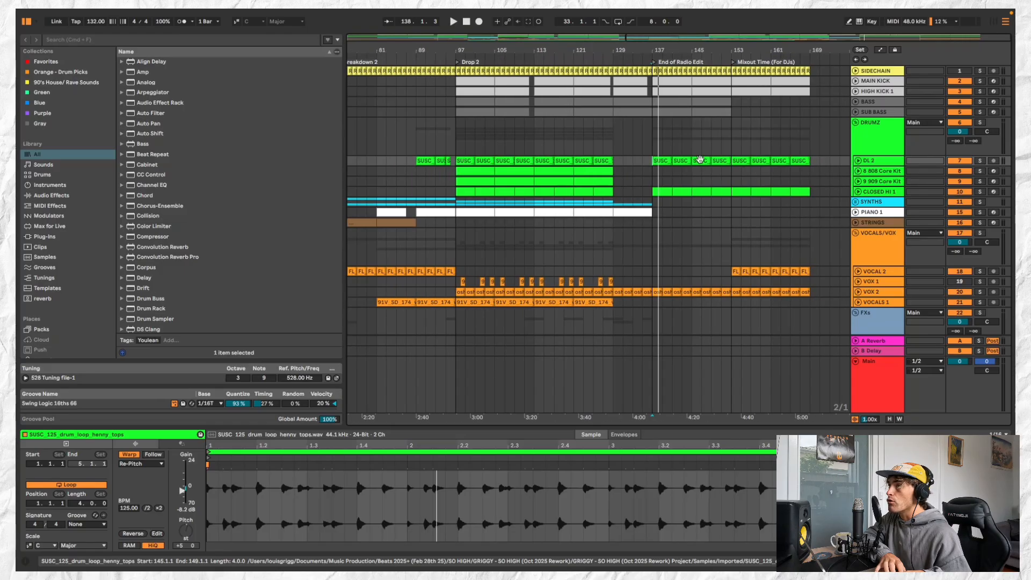
{"action": "left_click", "coordinate": [646, 58]}
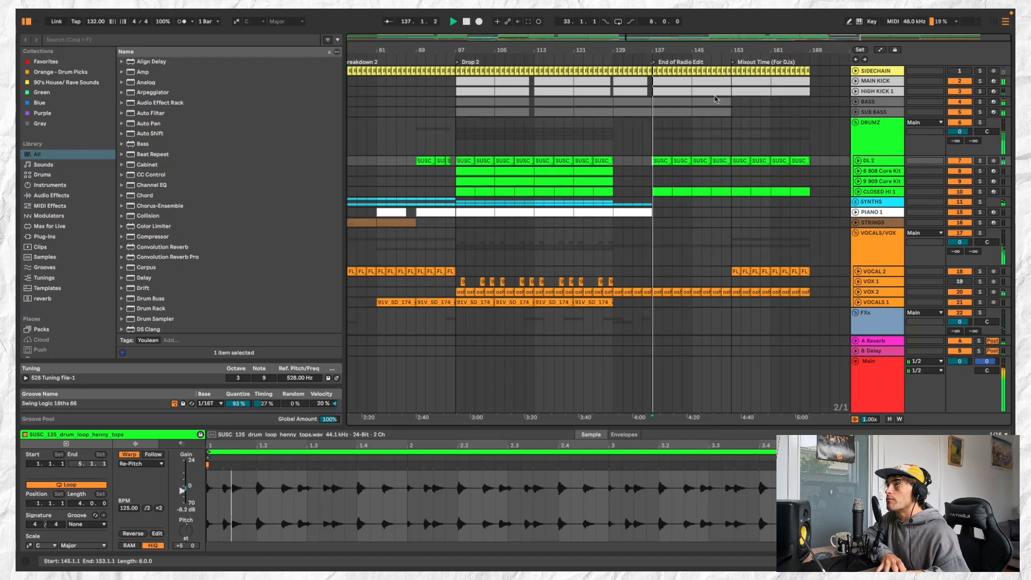
{"action": "scroll", "coordinate": [718, 114], "scroll_direction": "up", "scroll_amount": 3}
{"action": "scroll", "coordinate": [718, 114], "scroll_direction": "up", "scroll_amount": 3}
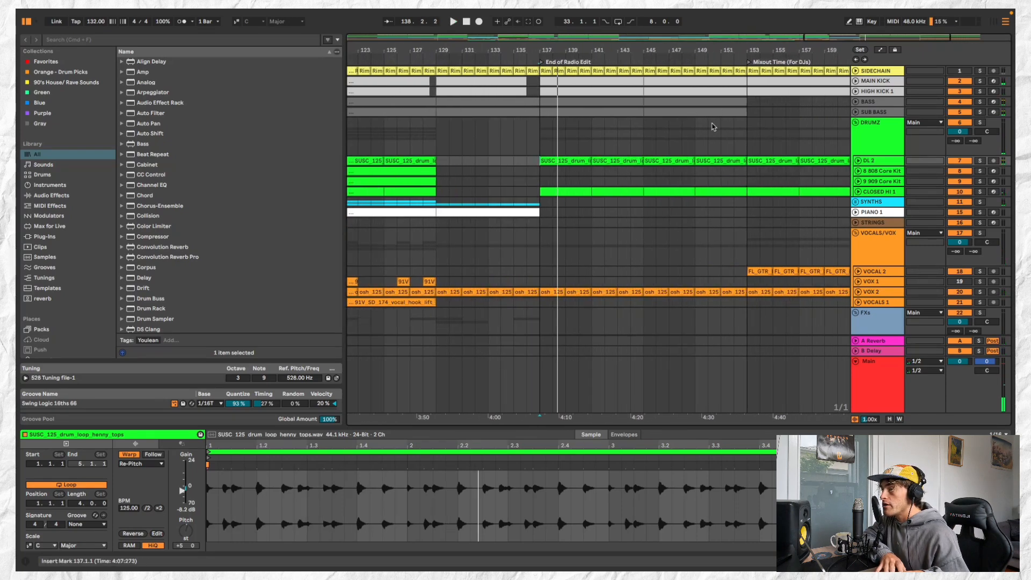
Examine the kick, bass, drum loop, closed hi-hat and VOX 2 layers between bars 137 and 153.
{"action": "scroll", "coordinate": [714, 127], "scroll_direction": "down", "scroll_amount": 5}
{"action": "scroll", "coordinate": [735, 155], "scroll_direction": "up", "scroll_amount": 3}
{"action": "scroll", "coordinate": [734, 155], "scroll_direction": "up", "scroll_amount": 2}
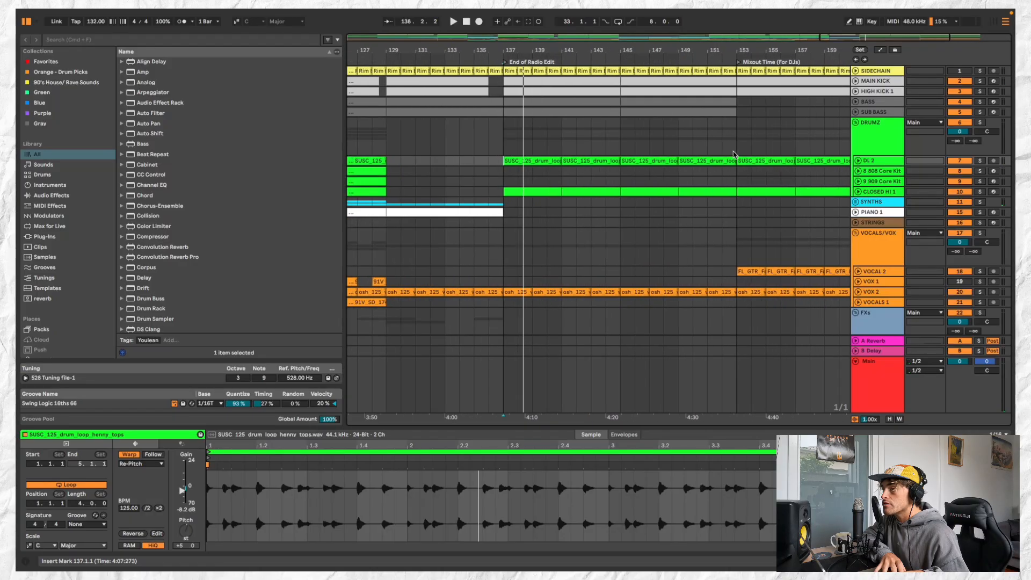
{"action": "scroll", "coordinate": [733, 155], "scroll_direction": "down", "scroll_amount": 4}
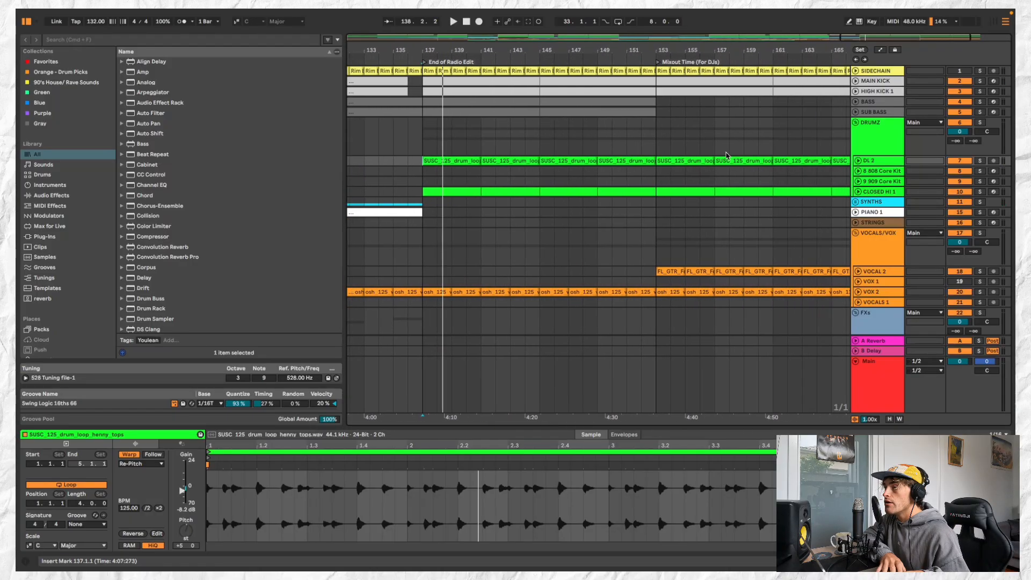
{"action": "left_click", "coordinate": [701, 190]}
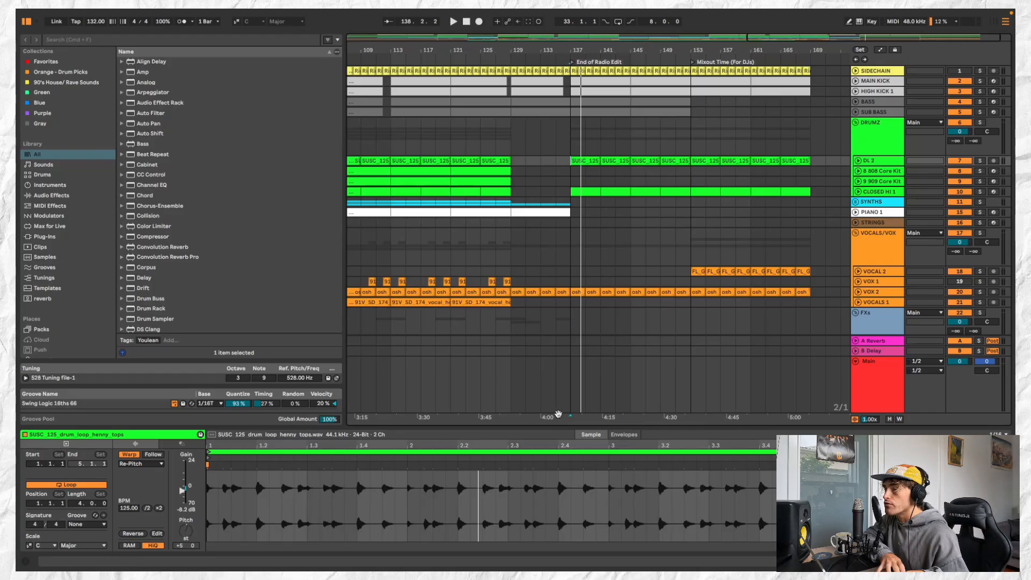
Check the track's end at bar 169 and select kick positions across the outro and Mixout Time section.
{"action": "left_click", "coordinate": [811, 102]}
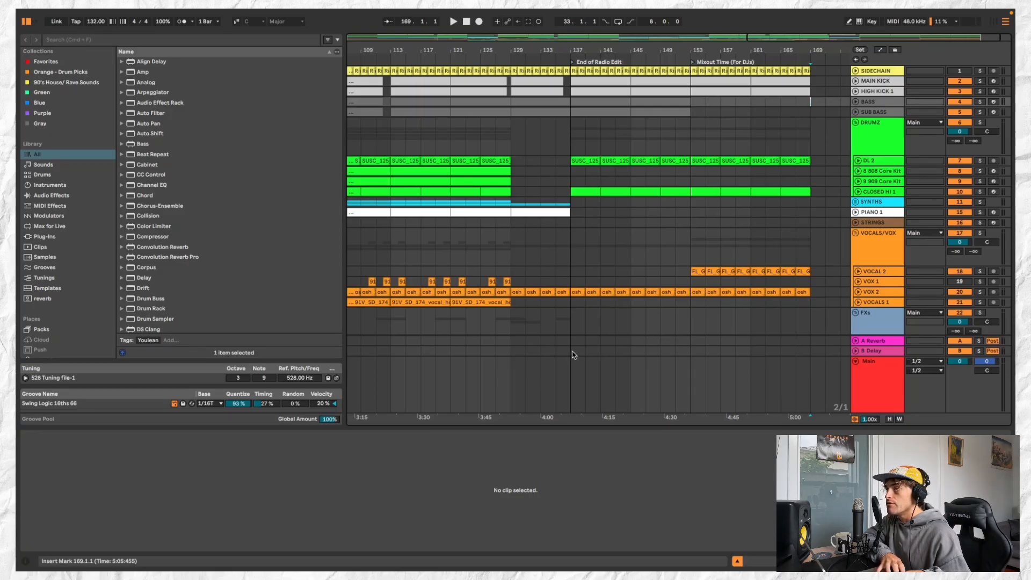
{"action": "left_click", "coordinate": [573, 80]}
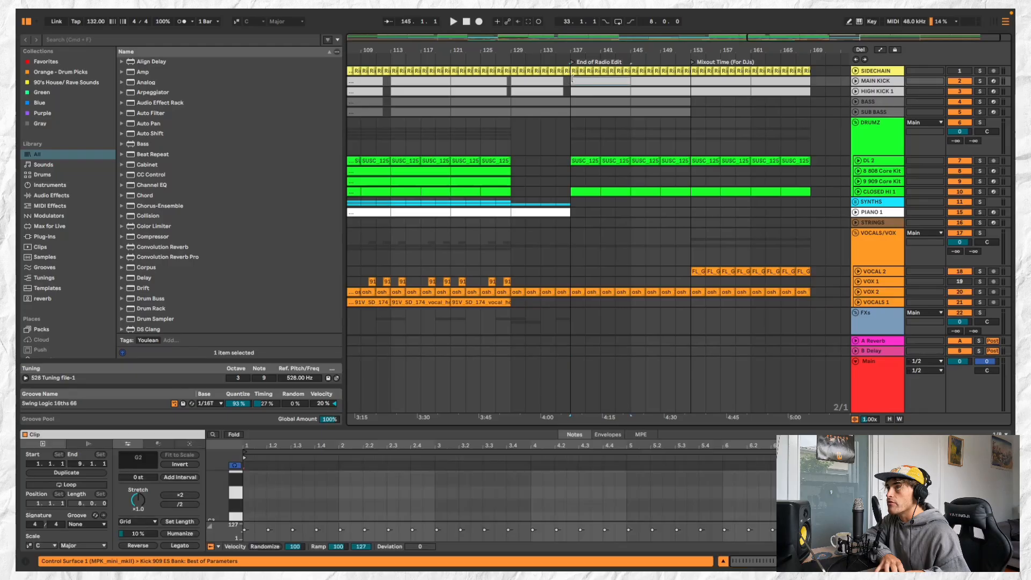
{"action": "left_click", "coordinate": [736, 80]}
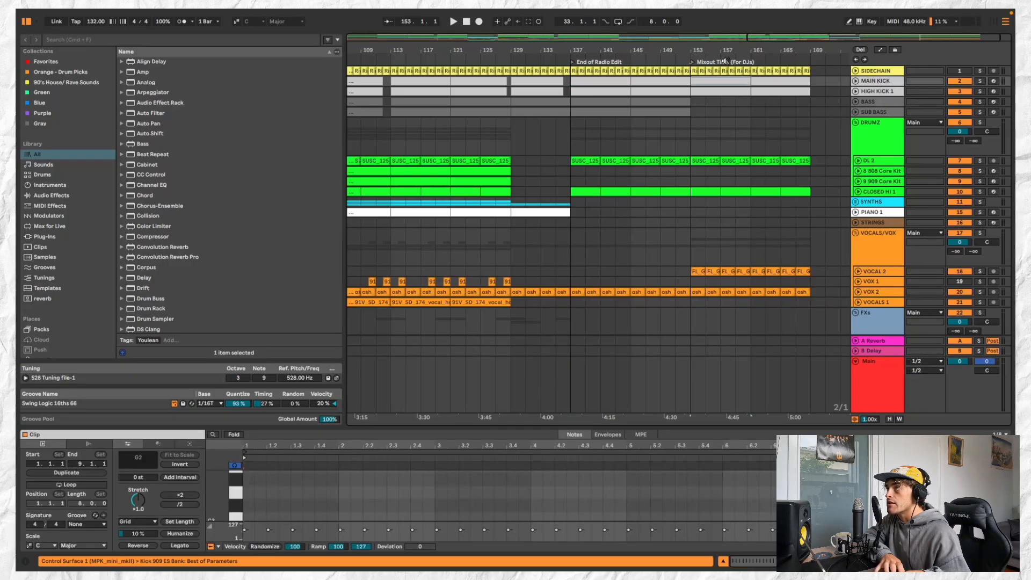
{"action": "left_click", "coordinate": [797, 89]}
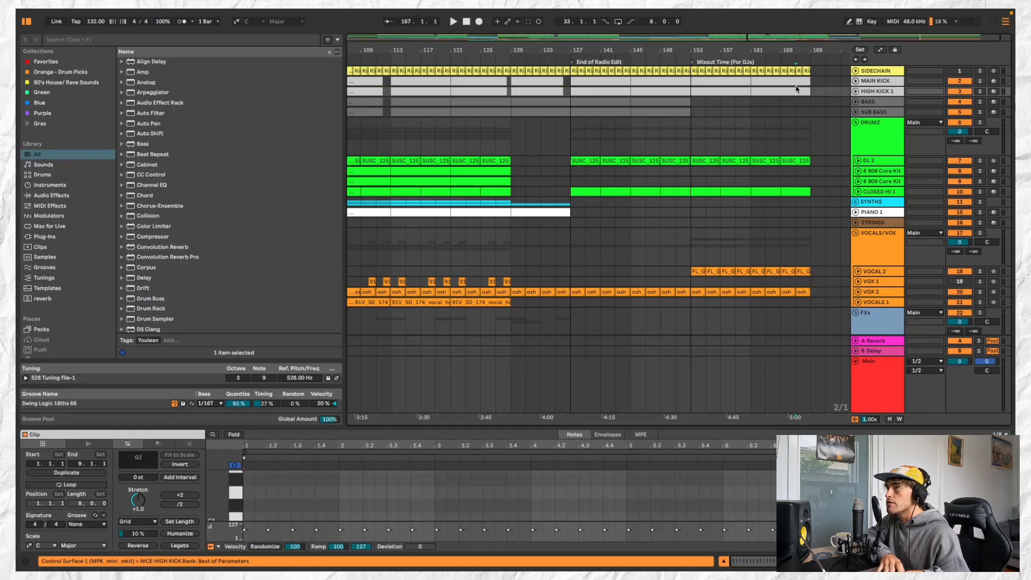
Review the whole arrangement from the intro through both drops to the Mixout Time section.
{"action": "scroll", "coordinate": [798, 90], "scroll_direction": "down", "scroll_amount": 5}
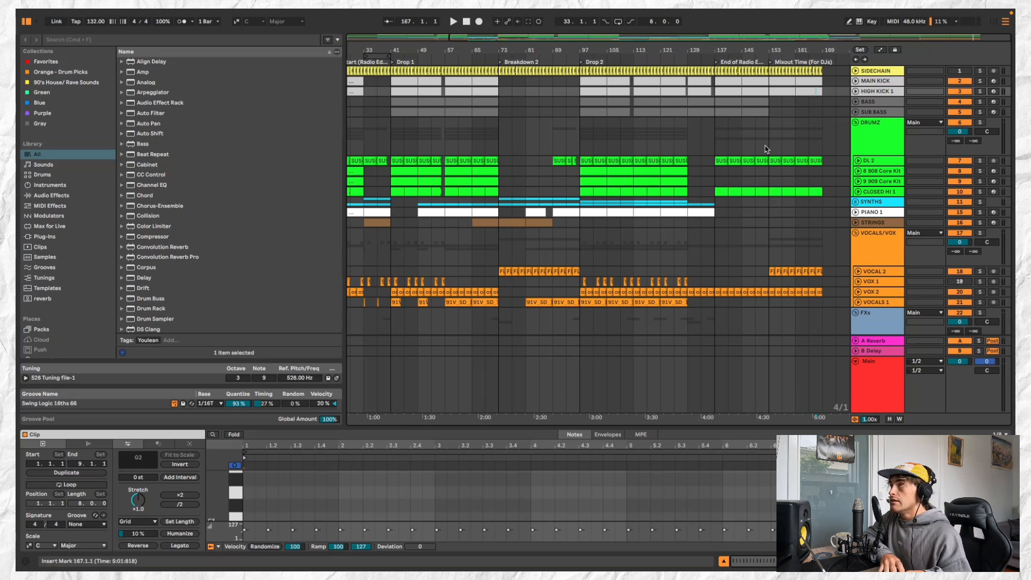
{"action": "scroll", "coordinate": [766, 149], "scroll_direction": "down", "scroll_amount": 2}
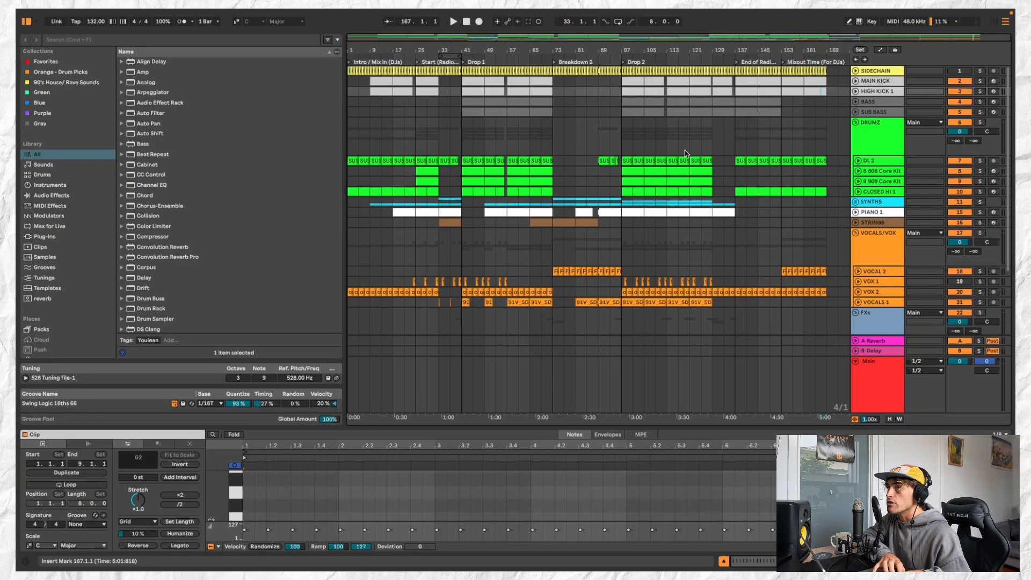
{"action": "scroll", "coordinate": [495, 142], "scroll_direction": "up", "scroll_amount": 1}
{"action": "scroll", "coordinate": [493, 142], "scroll_direction": "left", "scroll_amount": 1}
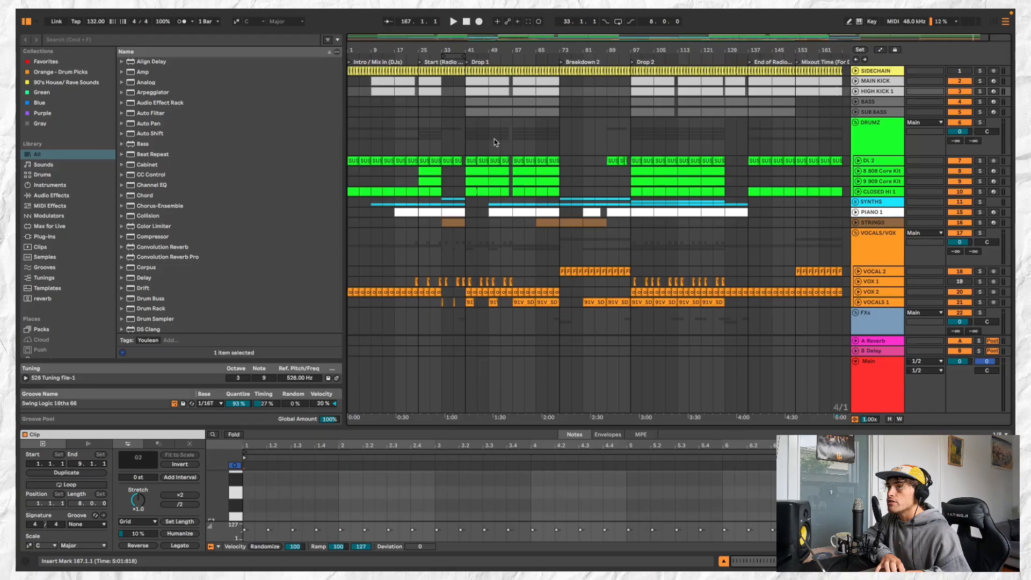
{"action": "scroll", "coordinate": [397, 101], "scroll_direction": "up", "scroll_amount": 1}
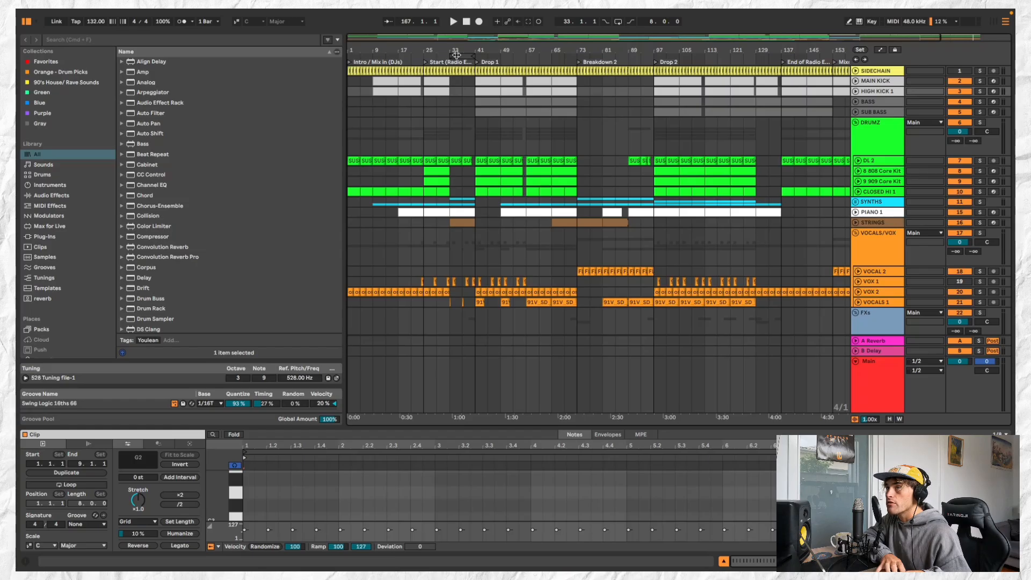
Examine the layers between the Start (Radio Edit) and Drop 1 locators, and return to the full arrangement.
{"action": "left_click_drag", "start_coordinate": [456, 52], "coordinate": [457, 85]}
{"action": "scroll", "coordinate": [457, 84], "scroll_direction": "left", "scroll_amount": 2}
{"action": "scroll", "coordinate": [457, 85], "scroll_direction": "down", "scroll_amount": 3}
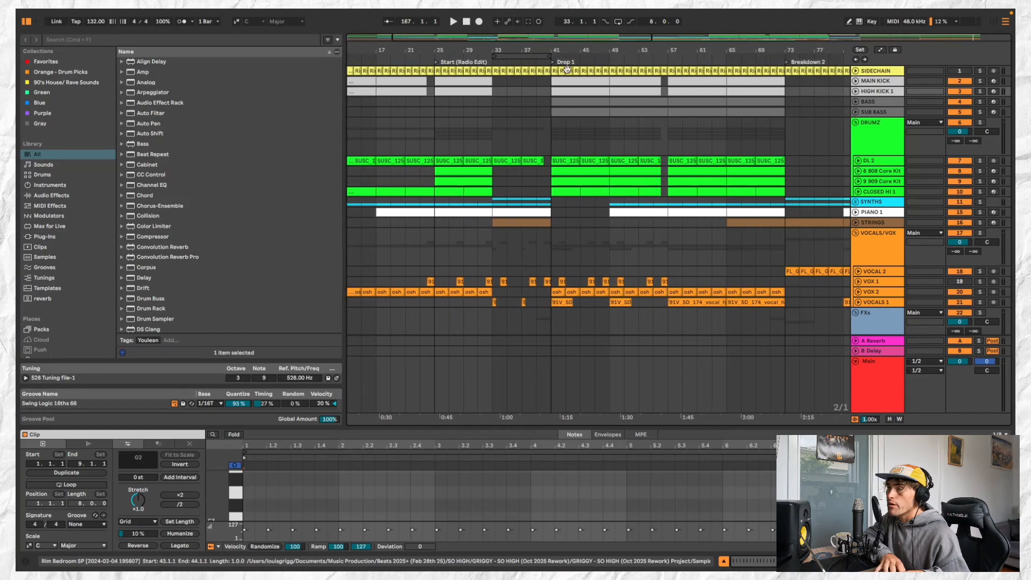
{"action": "scroll", "coordinate": [570, 137], "scroll_direction": "down", "scroll_amount": 5}
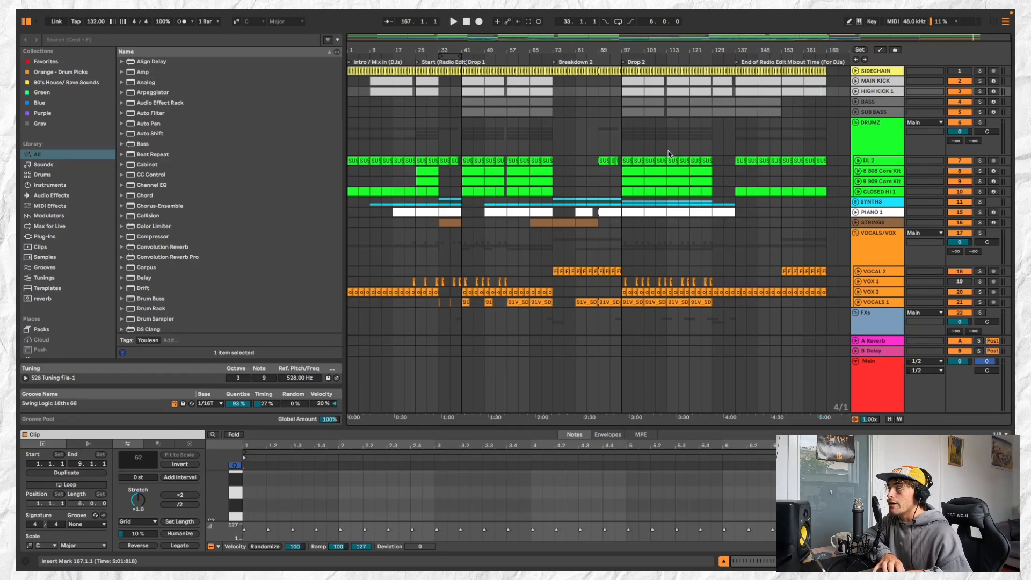
Examine the short kick and drum gap just before bar 57 in Drop 1.
{"action": "scroll", "coordinate": [501, 103], "scroll_direction": "up", "scroll_amount": 3}
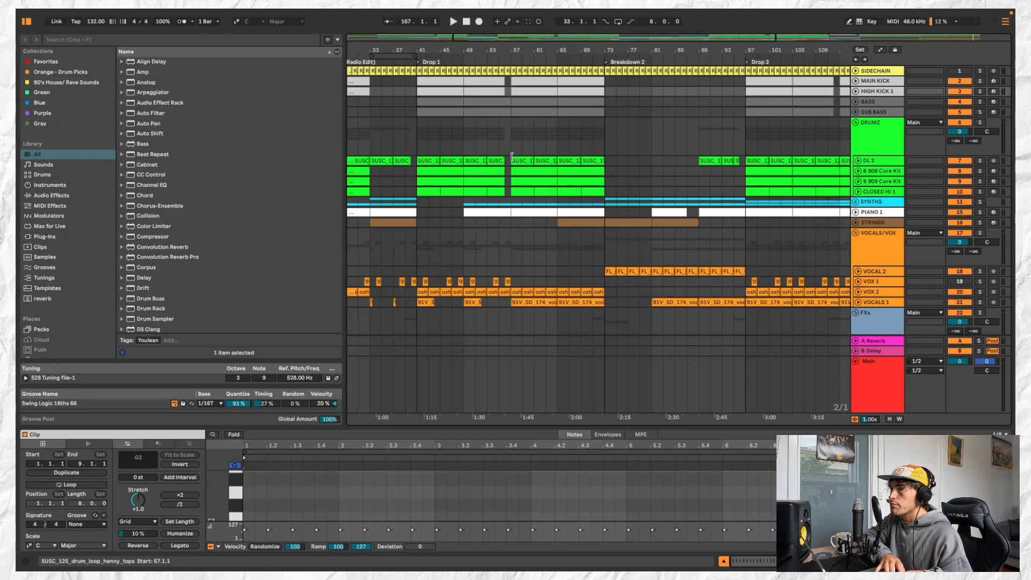
{"action": "scroll", "coordinate": [512, 153], "scroll_direction": "up", "scroll_amount": 2}
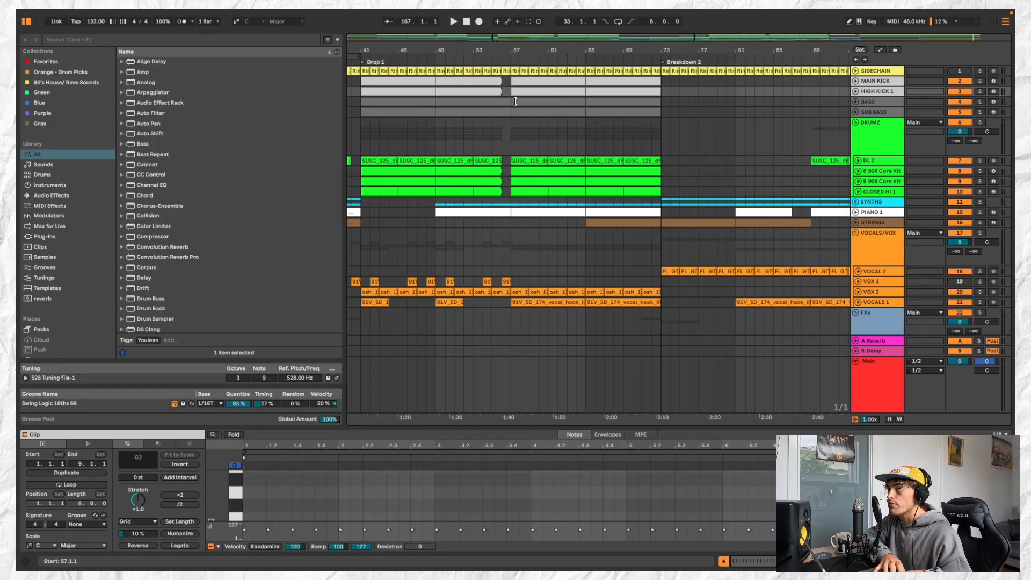
{"action": "scroll", "coordinate": [515, 101], "scroll_direction": "up", "scroll_amount": 2}
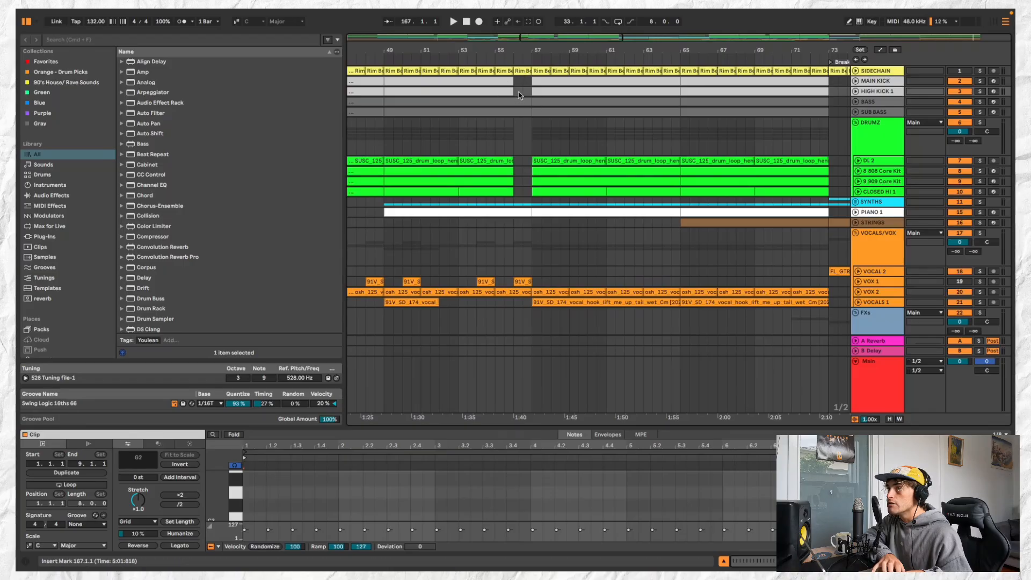
{"action": "scroll", "coordinate": [518, 215], "scroll_direction": "down", "scroll_amount": 5}
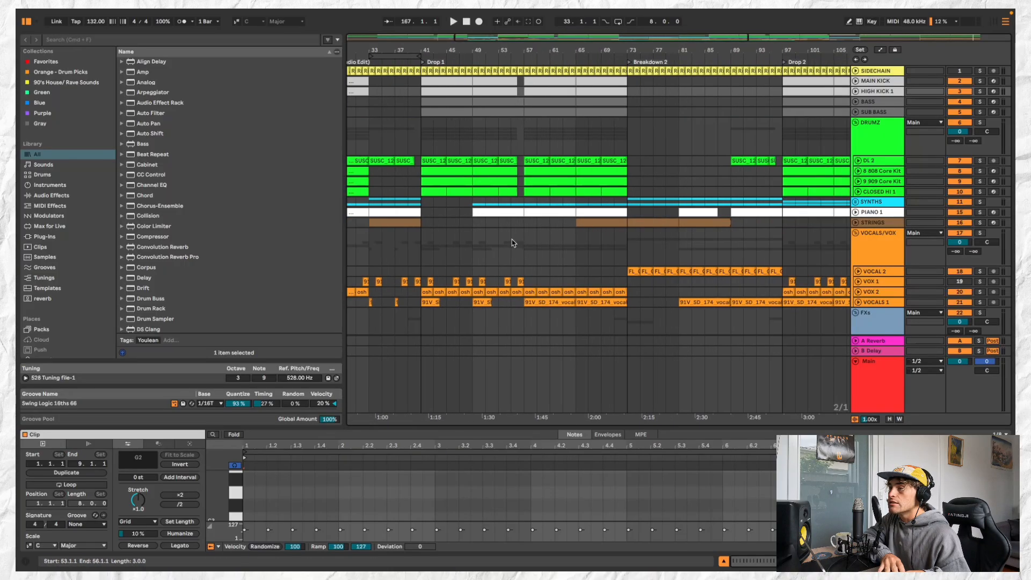
Find the FXs group, toggle its folding and that of RISER 1, and check the clips inside.
{"action": "scroll", "coordinate": [516, 280], "scroll_direction": "down", "scroll_amount": 4}
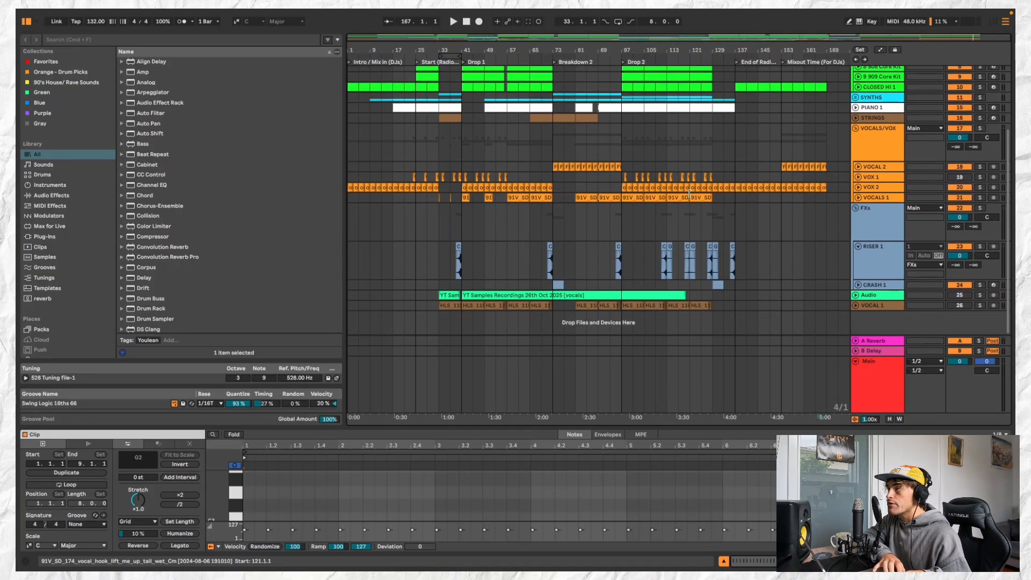
{"action": "left_click", "coordinate": [857, 208]}
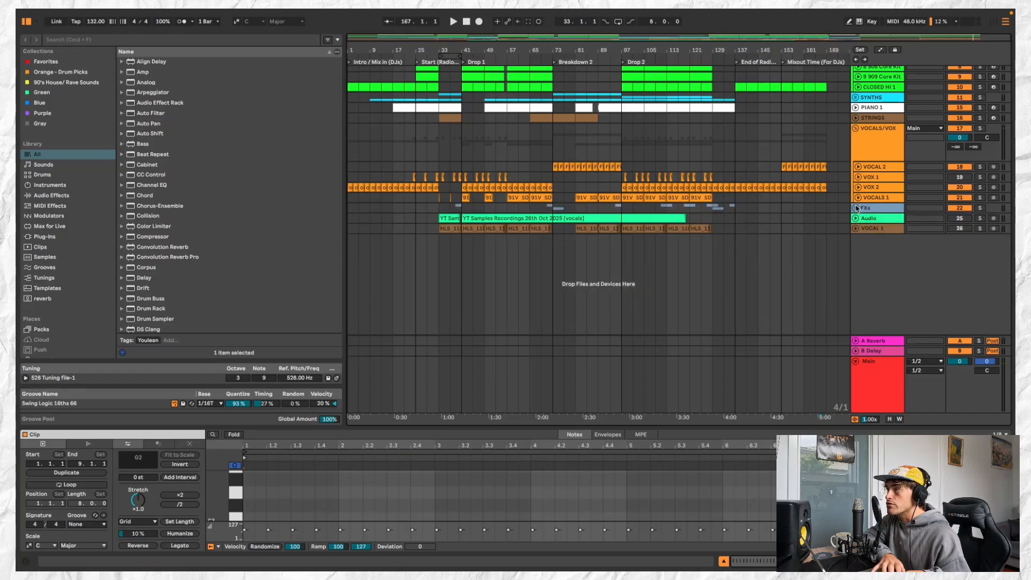
{"action": "left_click", "coordinate": [857, 207]}
{"action": "left_click", "coordinate": [857, 247]}
{"action": "left_click", "coordinate": [857, 247]}
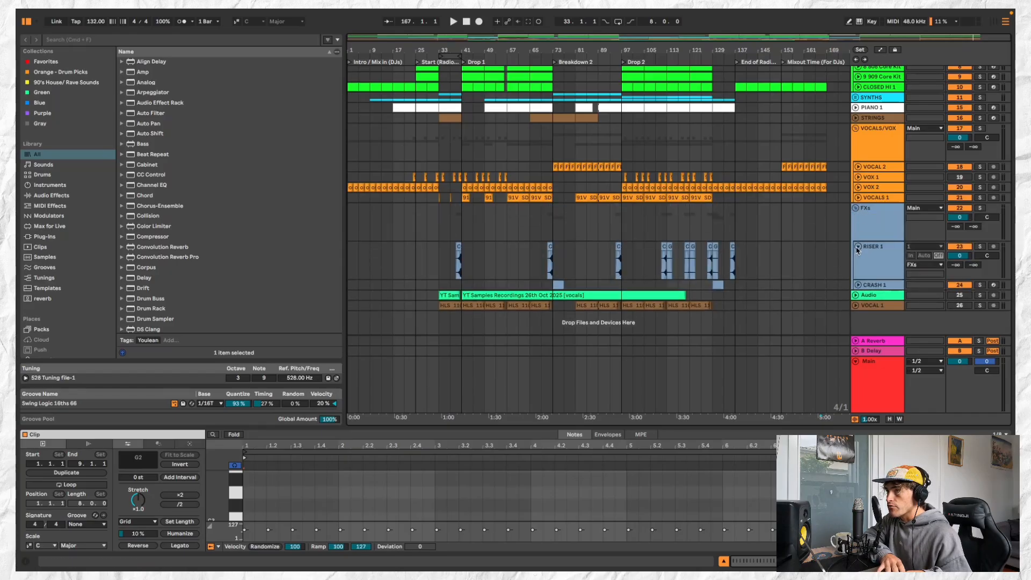
Solo RISER 1 while playing the reverse cymbal clip at bar 95 into Drop 2, stop playback and clear the solo.
{"action": "left_click", "coordinate": [618, 247]}
{"action": "scroll", "coordinate": [616, 246], "scroll_direction": "up", "scroll_amount": 2}
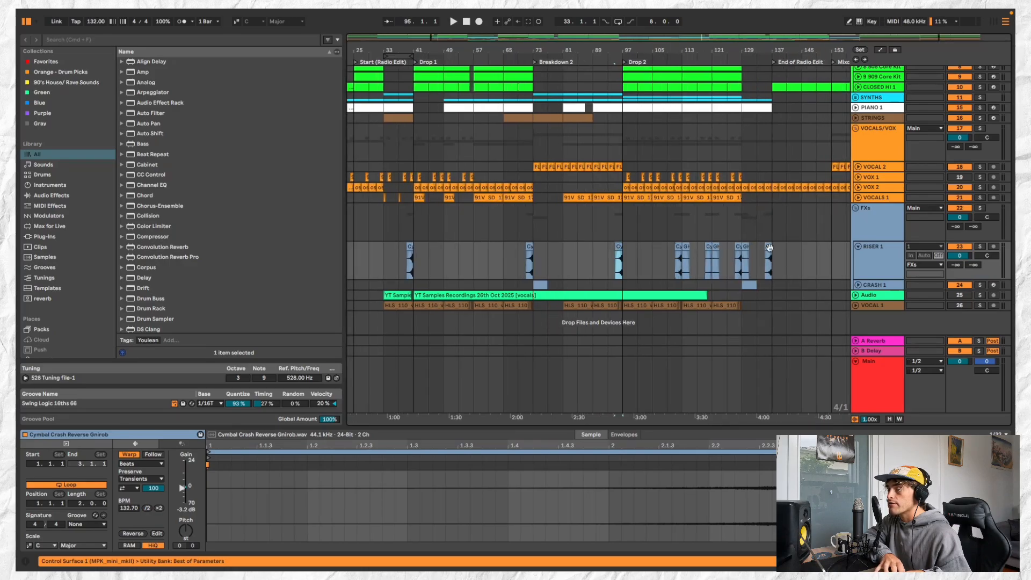
{"action": "left_click", "coordinate": [609, 59]}
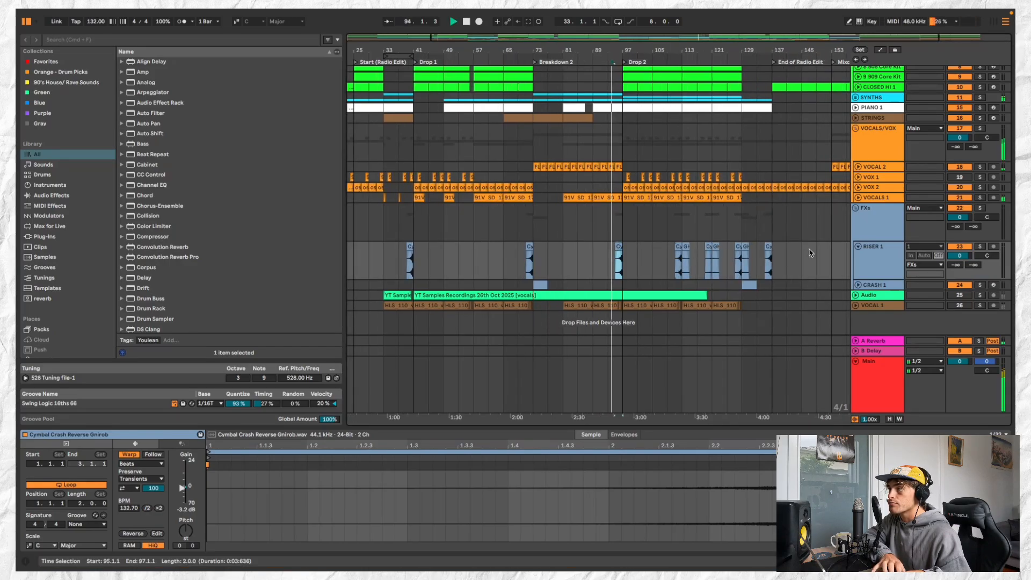
{"action": "left_click", "coordinate": [981, 248]}
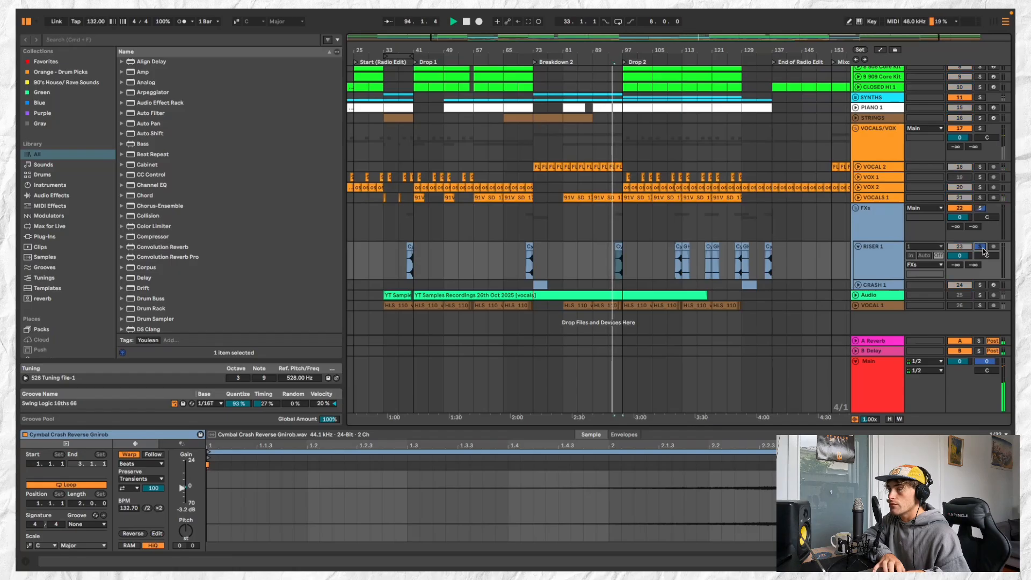
{"action": "left_click", "coordinate": [617, 247]}
{"action": "scroll", "coordinate": [616, 247], "scroll_direction": "up", "scroll_amount": 4}
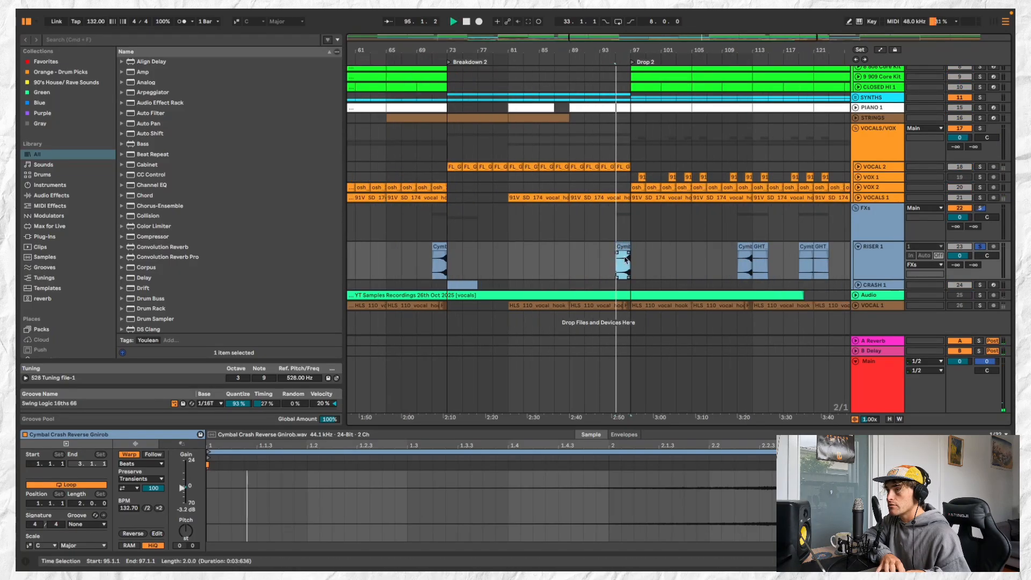
{"action": "scroll", "coordinate": [623, 256], "scroll_direction": "down", "scroll_amount": 3}
{"action": "scroll", "coordinate": [627, 261], "scroll_direction": "down", "scroll_amount": 2}
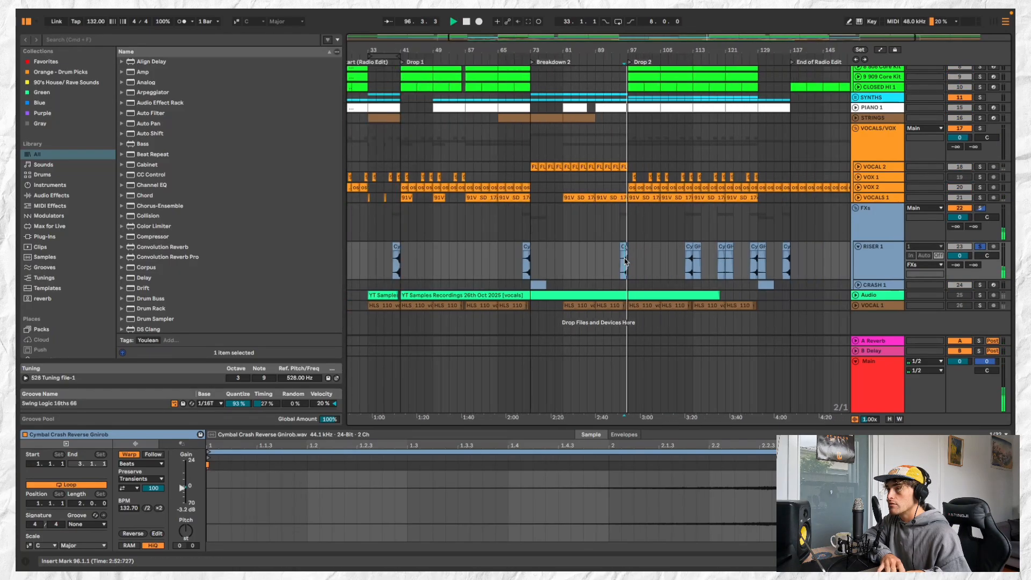
{"action": "key", "text": "space"}
{"action": "scroll", "coordinate": [645, 257], "scroll_direction": "left", "scroll_amount": 4}
{"action": "left_click", "coordinate": [980, 248]}
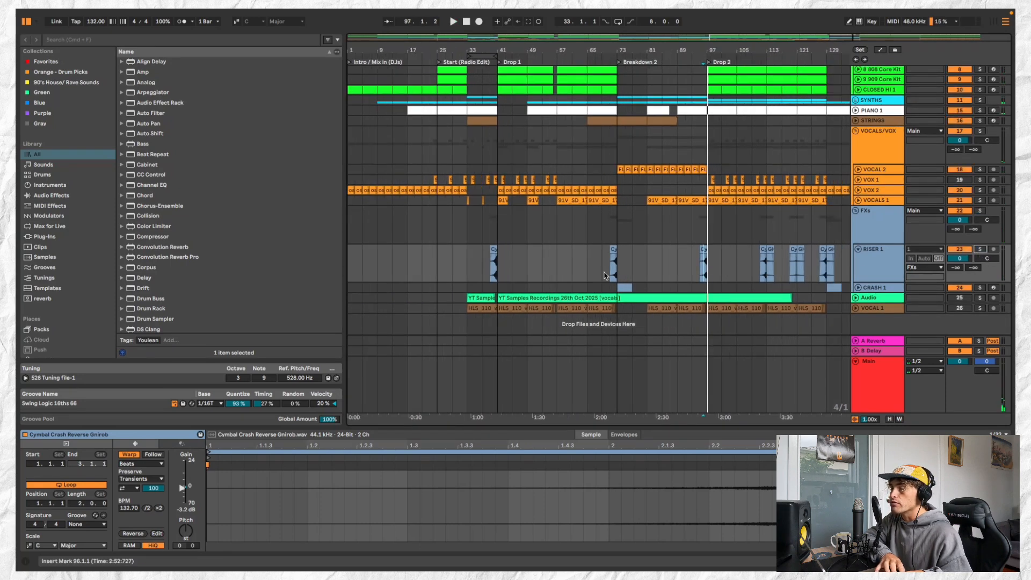
Check the reverse cymbal clip at bar 39 before Drop 1 and fold the RISER 1 track.
{"action": "left_click", "coordinate": [491, 246]}
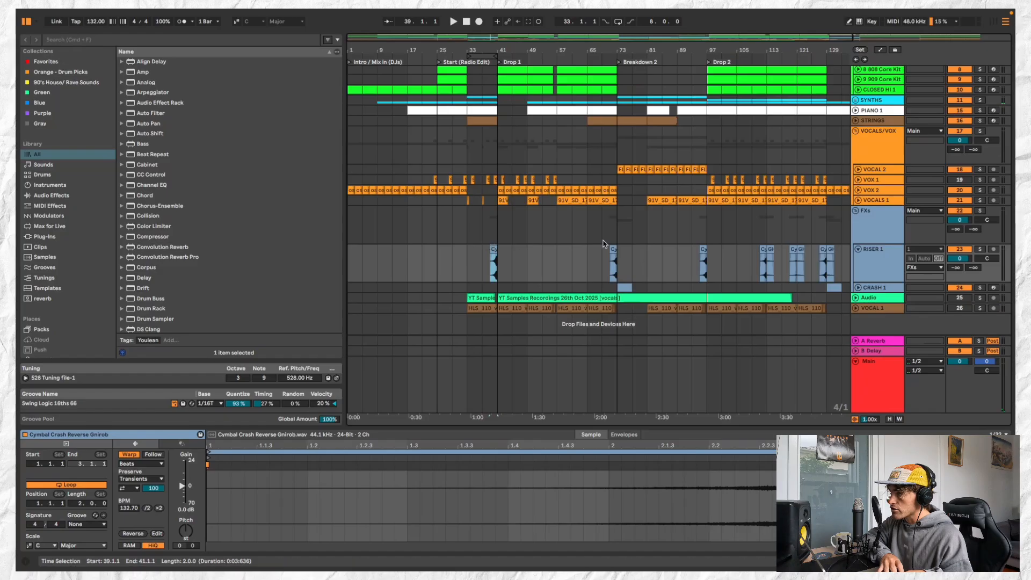
{"action": "scroll", "coordinate": [638, 243], "scroll_direction": "down", "scroll_amount": 3}
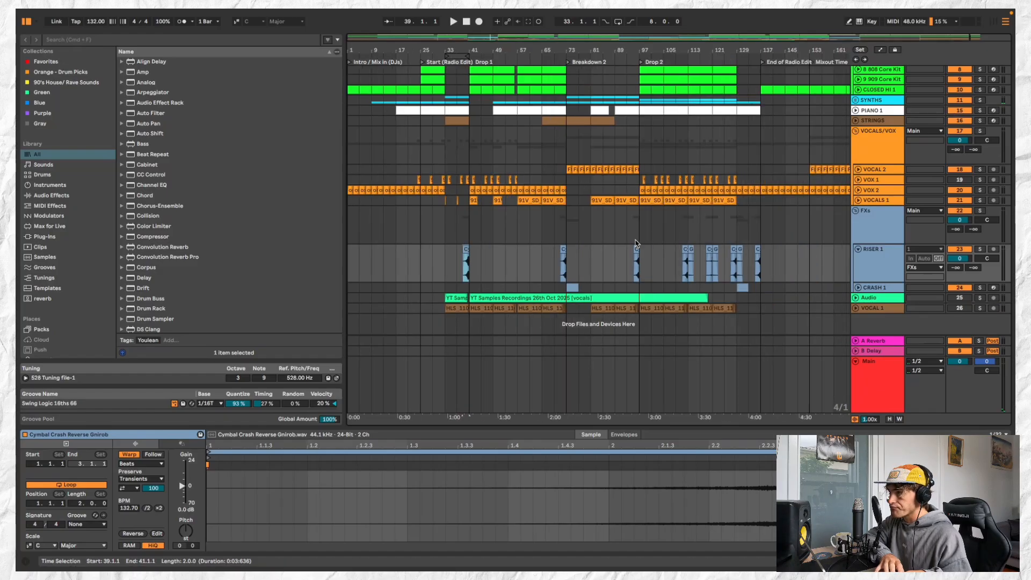
{"action": "left_click", "coordinate": [857, 249]}
Unfold CRASH 1, select its clip at bar 129 and play it with the track soloed.
{"action": "left_click", "coordinate": [858, 259]}
{"action": "left_click", "coordinate": [738, 257]}
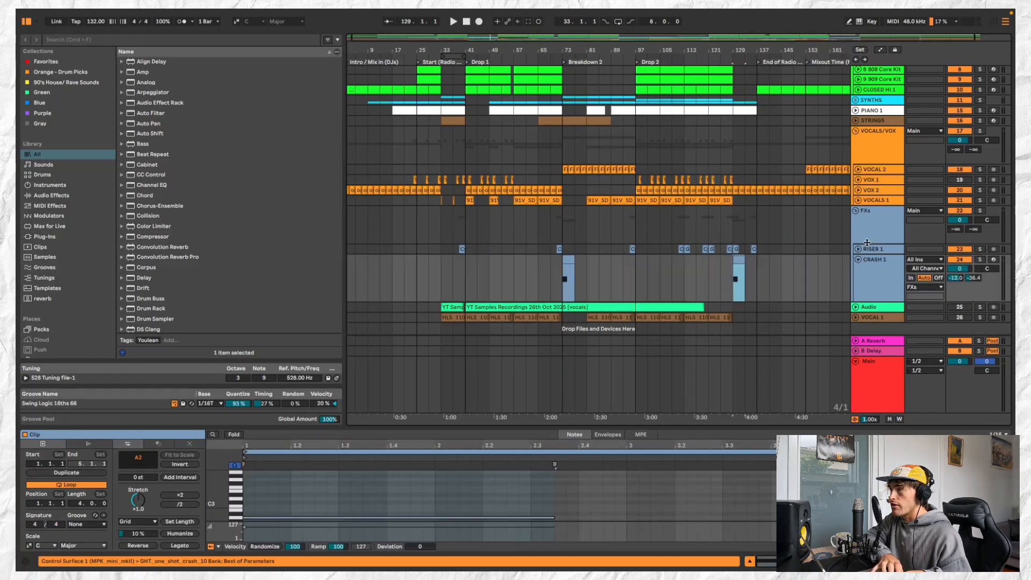
{"action": "left_click", "coordinate": [980, 259]}
{"action": "key", "text": "space"}
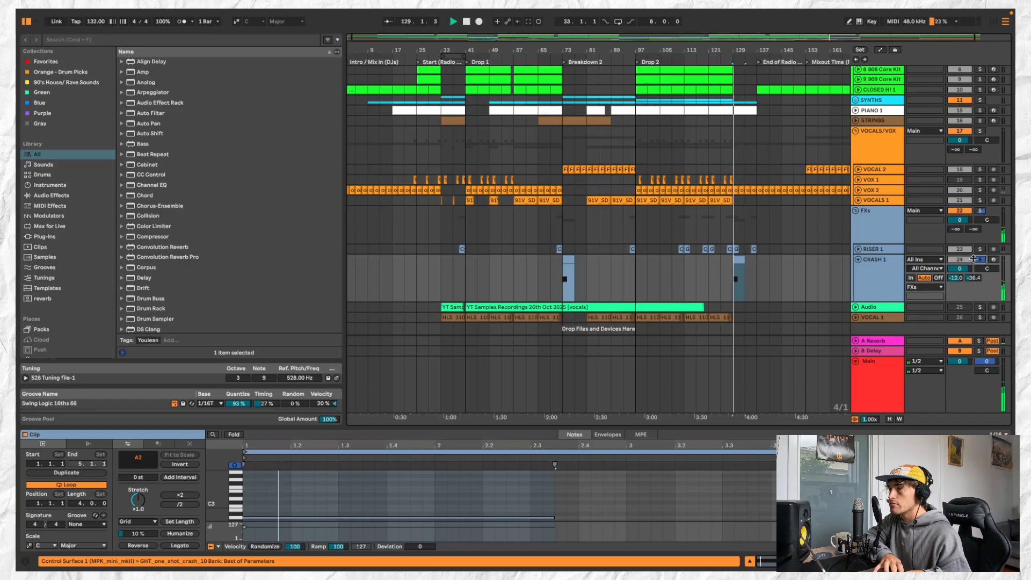
Play the CRASH 1 clip at bar 73 with the track soloed, stop playback and clear the solo.
{"action": "left_click", "coordinate": [568, 260]}
{"action": "key", "text": "space"}
{"action": "key", "text": "space"}
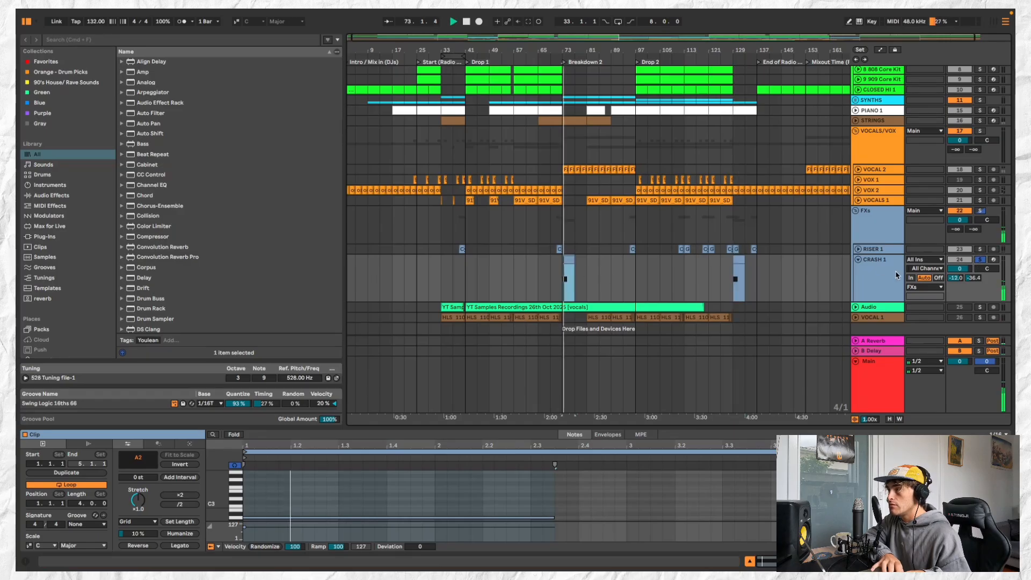
{"action": "key", "text": "space"}
{"action": "left_click", "coordinate": [979, 259]}
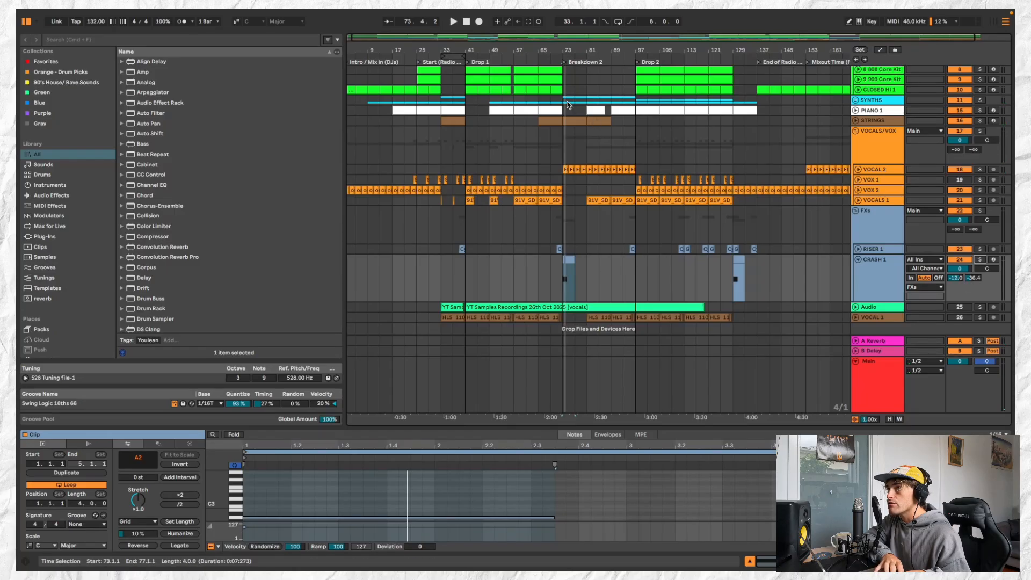
Play the transition into Breakdown 2 at bar 73 with RISER 1 and CRASH 1 active in the full mix.
{"action": "left_click", "coordinate": [556, 56]}
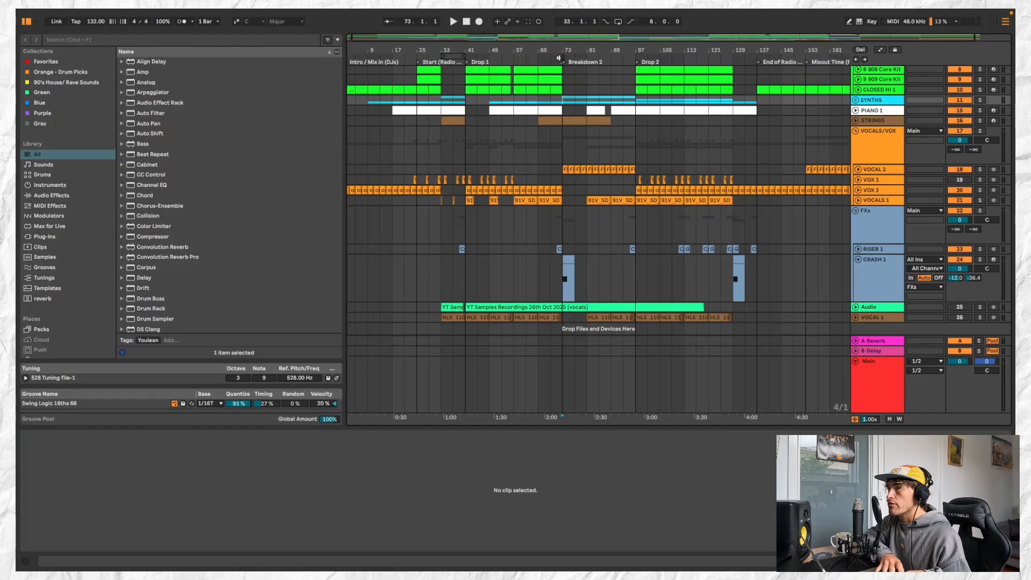
{"action": "key", "text": "space"}
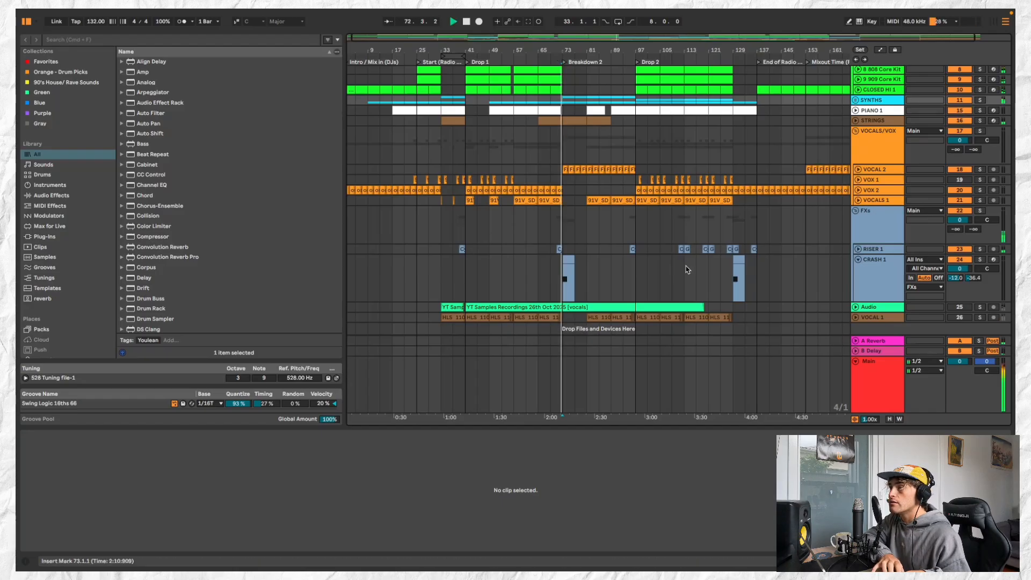
{"action": "left_click", "coordinate": [982, 260]}
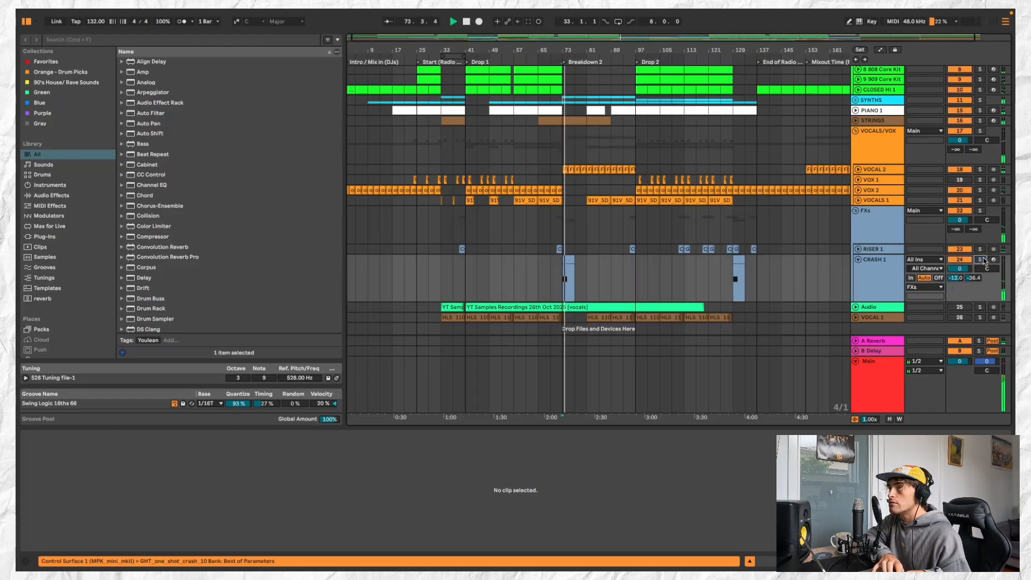
Mute CRASH 1 and RISER 1 to play the transition into Breakdown 2 without them, and reactivate both tracks.
{"action": "left_click", "coordinate": [981, 260]}
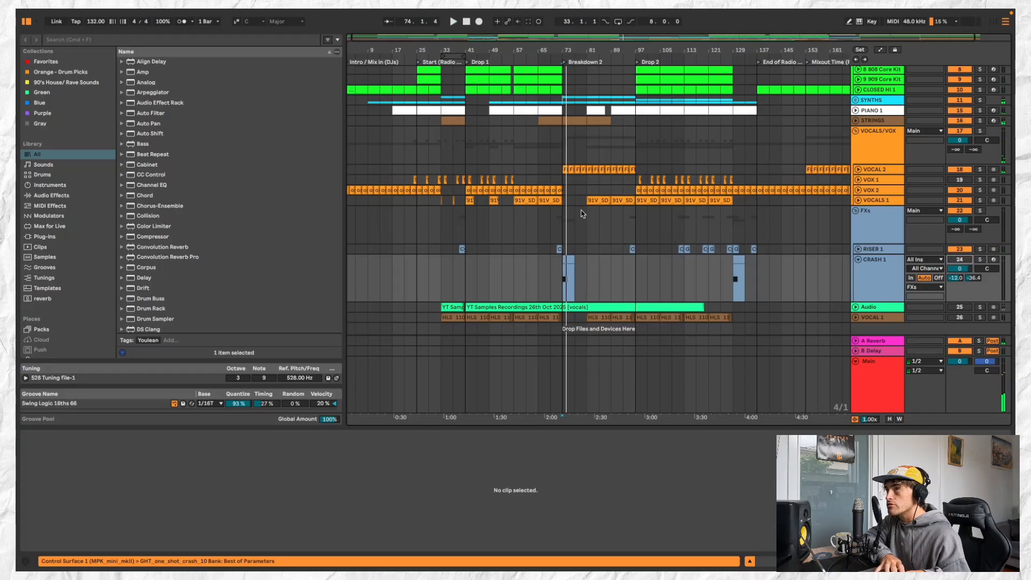
{"action": "left_click", "coordinate": [960, 249]}
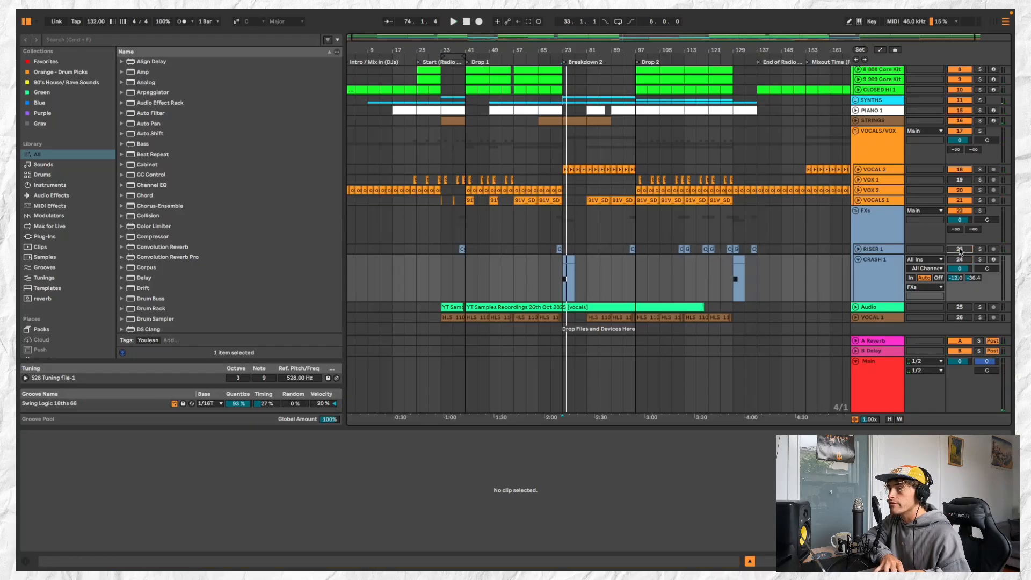
{"action": "left_click", "coordinate": [560, 59]}
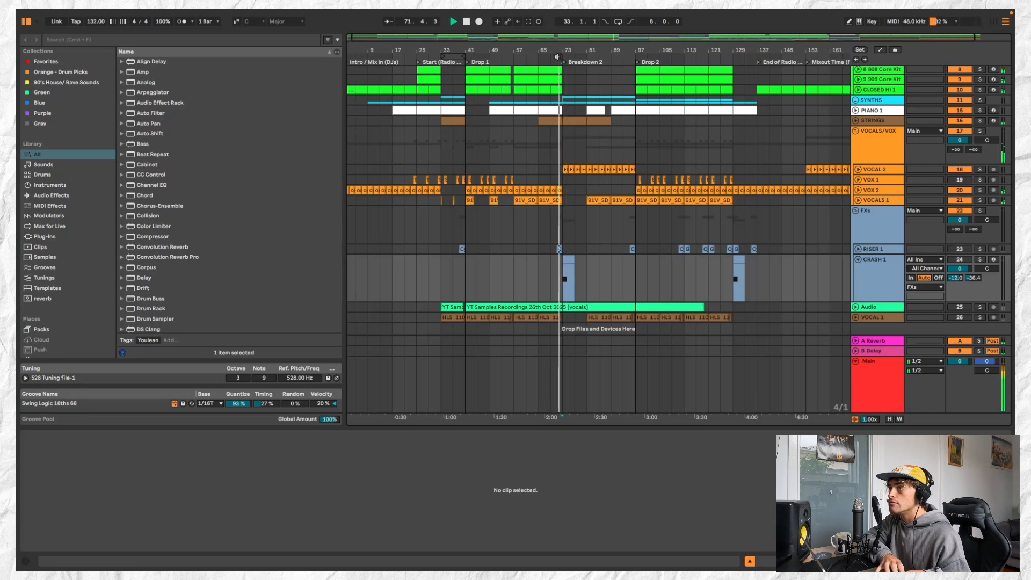
{"action": "left_click", "coordinate": [960, 249]}
{"action": "left_click", "coordinate": [960, 259]}
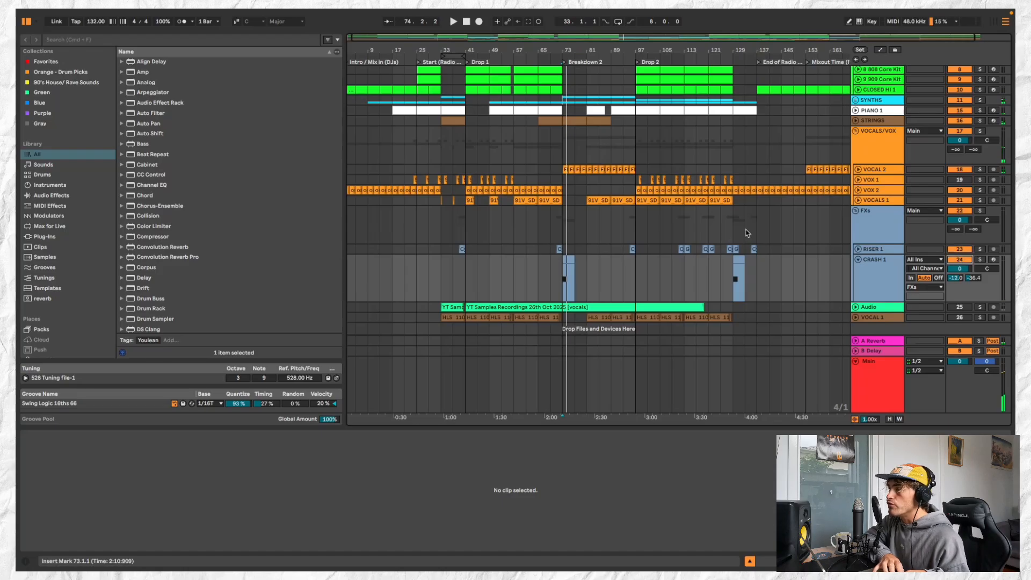
Fold the CRASH 1 track and collapse the VOCALS/VOX and DRUMZ groups.
{"action": "left_click", "coordinate": [858, 260]}
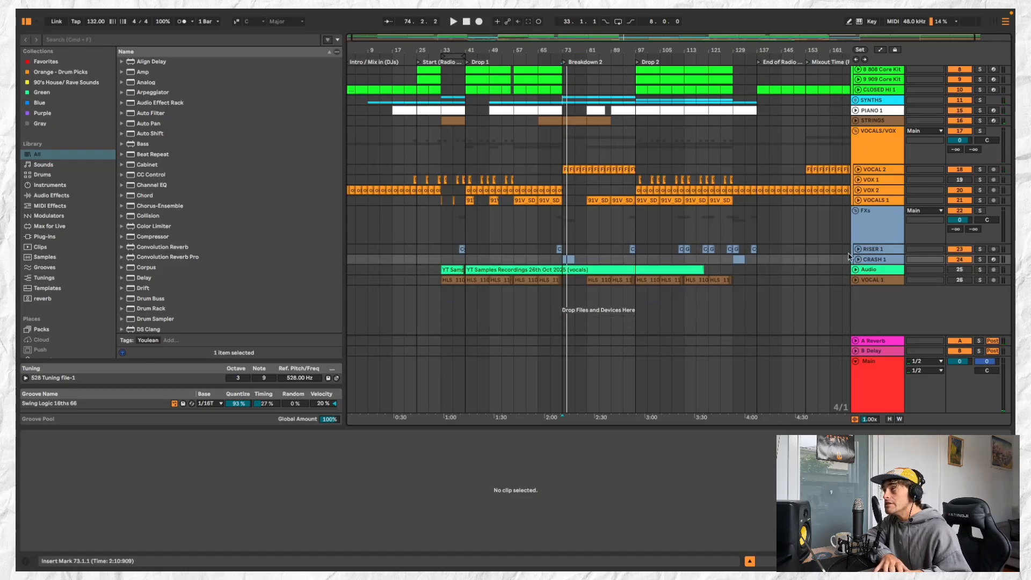
{"action": "scroll", "coordinate": [702, 272], "scroll_direction": "up", "scroll_amount": 1}
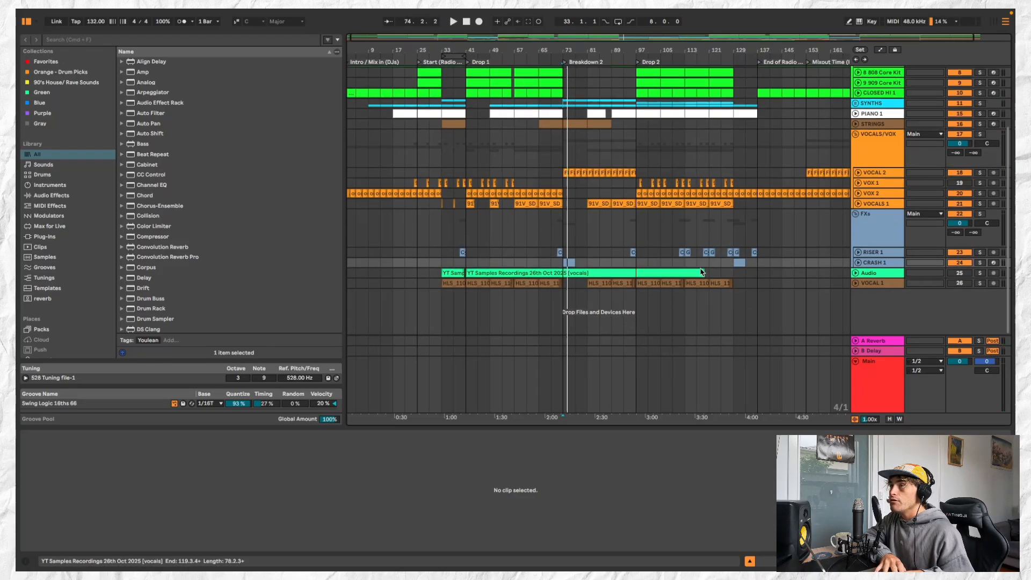
{"action": "scroll", "coordinate": [701, 272], "scroll_direction": "up", "scroll_amount": 4}
{"action": "scroll", "coordinate": [702, 272], "scroll_direction": "down", "scroll_amount": 1}
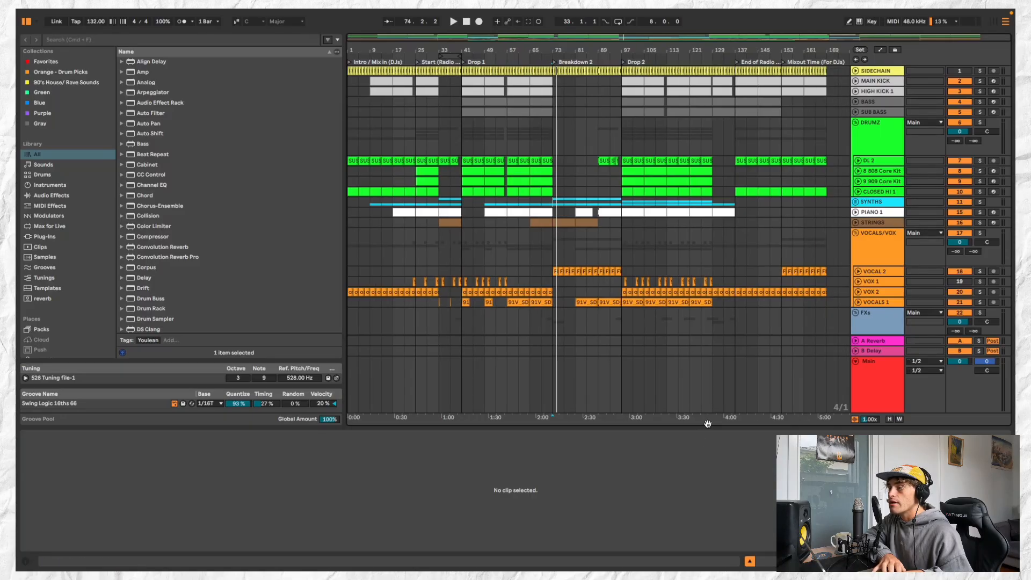
{"action": "left_click", "coordinate": [857, 233]}
{"action": "left_click", "coordinate": [856, 122]}
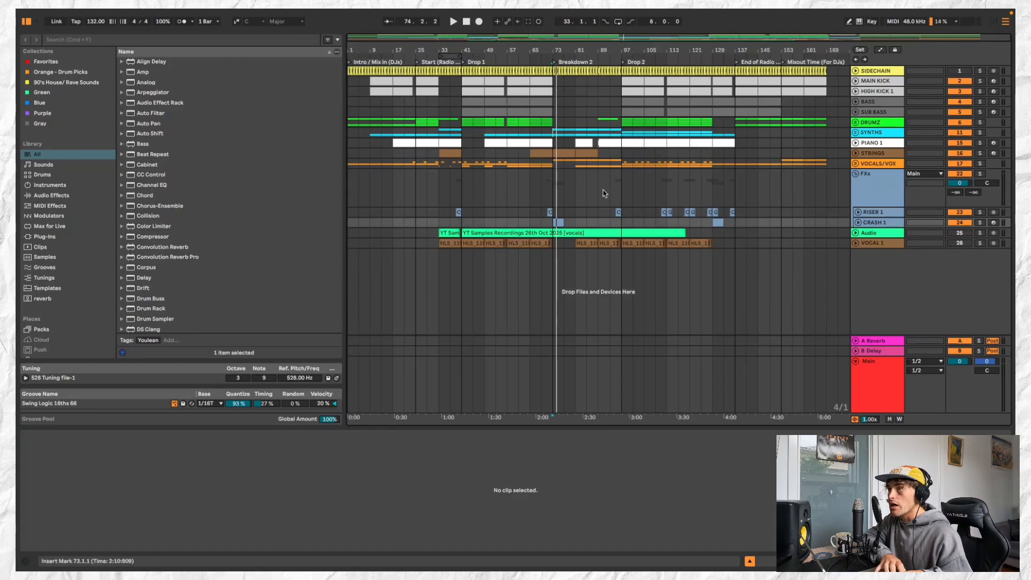
{"action": "scroll", "coordinate": [605, 172], "scroll_direction": "up", "scroll_amount": 2}
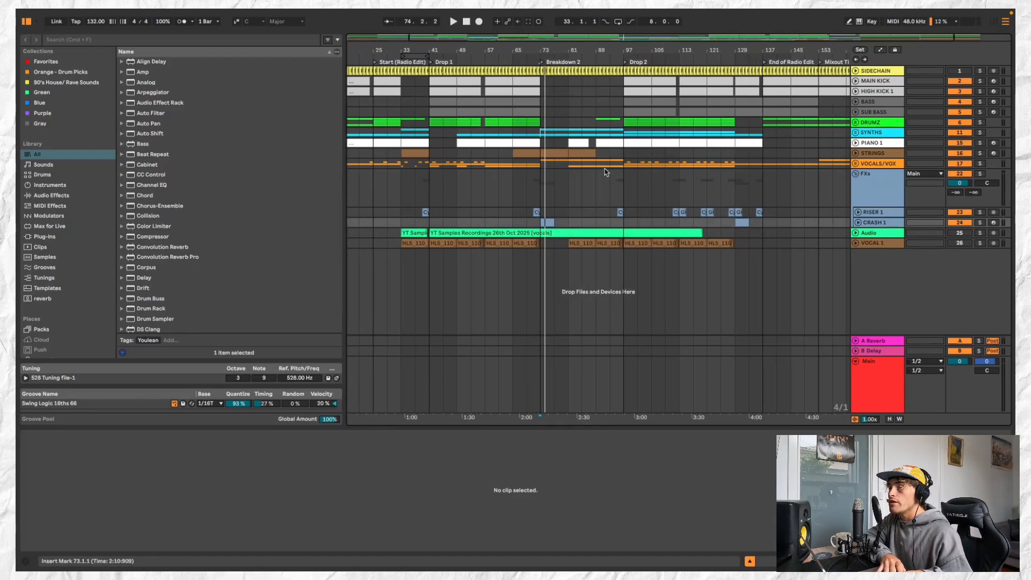
{"action": "scroll", "coordinate": [605, 172], "scroll_direction": "down", "scroll_amount": 2}
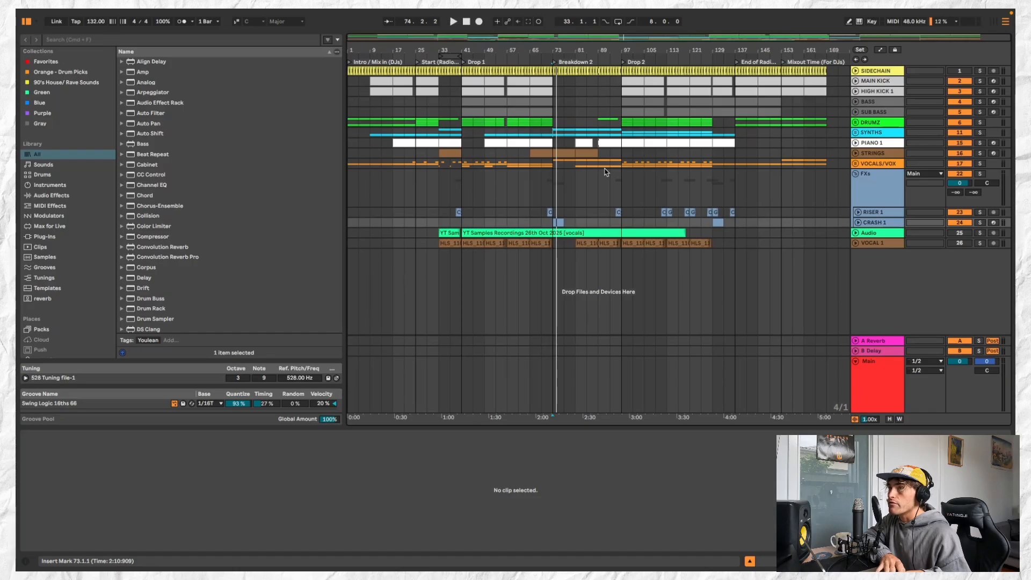
{"action": "scroll", "coordinate": [605, 173], "scroll_direction": "up", "scroll_amount": 2}
{"action": "scroll", "coordinate": [605, 173], "scroll_direction": "down", "scroll_amount": 2}
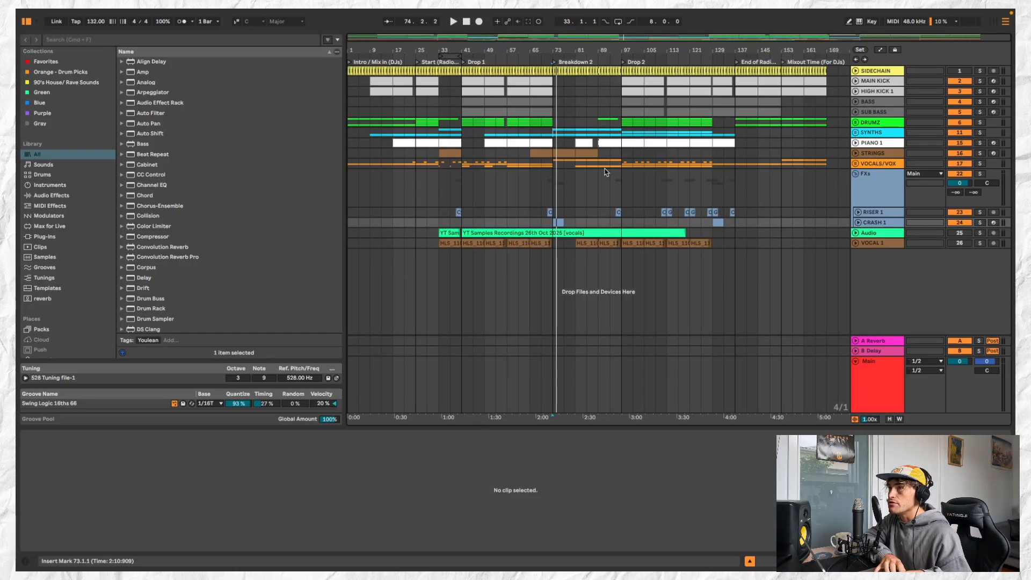
Show the options of the Breakdown 2 locator and the Add Locator command at bar 67, and dismiss them without a change.
{"action": "right_click", "coordinate": [555, 65]}
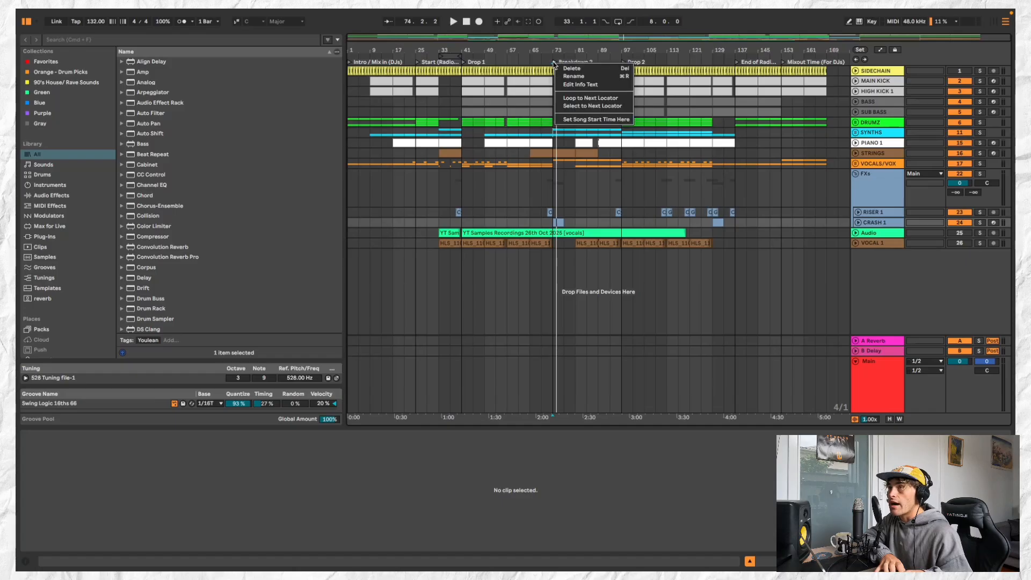
{"action": "left_click", "coordinate": [545, 67]}
{"action": "right_click", "coordinate": [536, 64]}
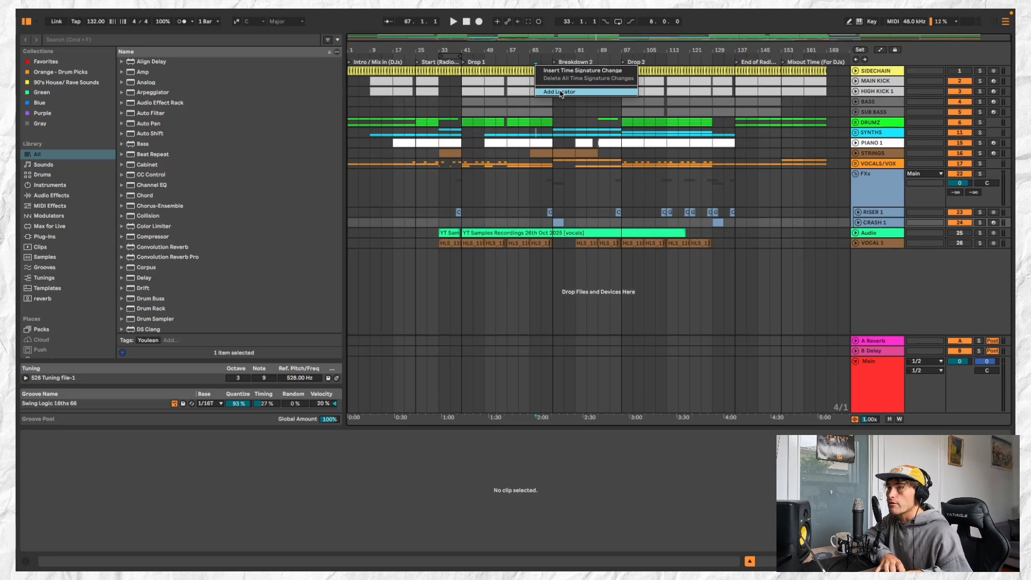
{"action": "left_click", "coordinate": [606, 201]}
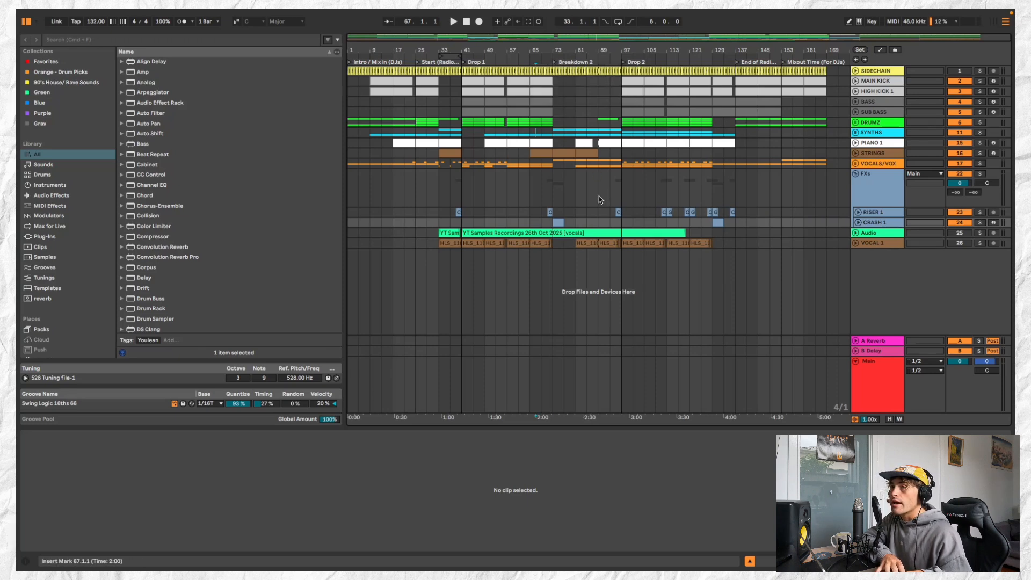
Fit the whole arrangement in view and place the insert marker at bar 113 on the STRINGS track.
{"action": "scroll", "coordinate": [424, 108], "scroll_direction": "up", "scroll_amount": 2}
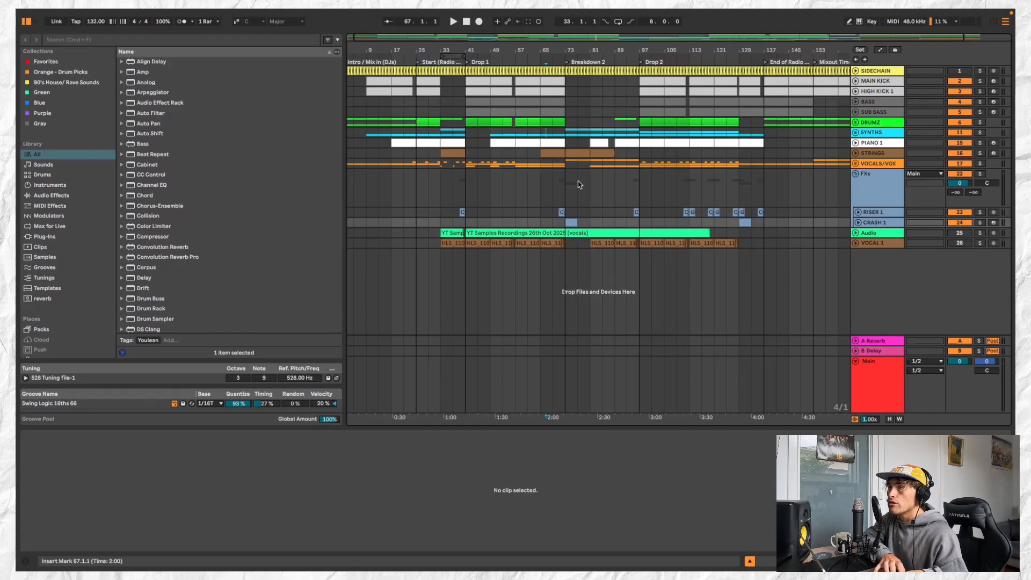
{"action": "scroll", "coordinate": [580, 185], "scroll_direction": "left", "scroll_amount": 1}
{"action": "left_click", "coordinate": [894, 71]}
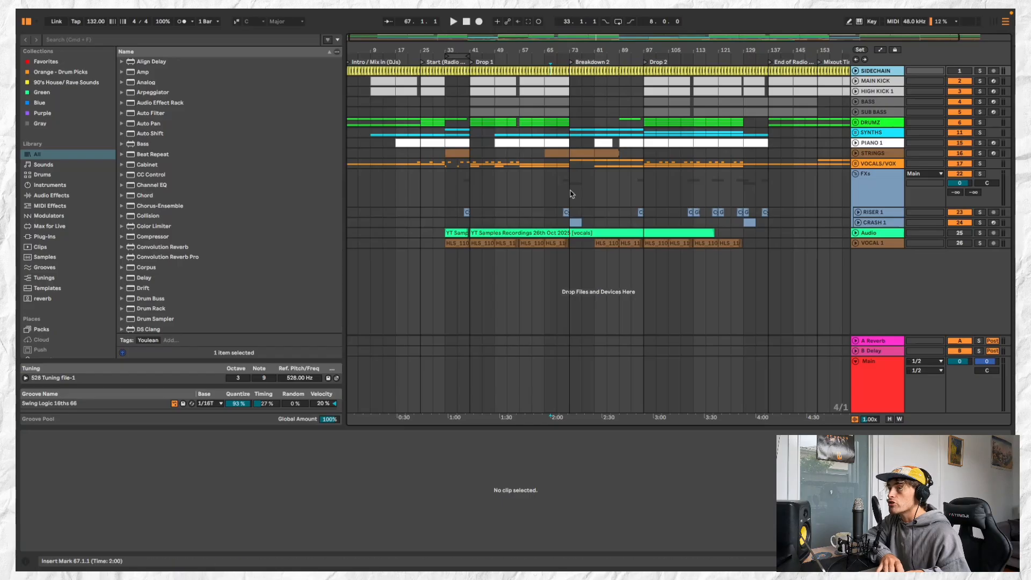
{"action": "key", "text": "w"}
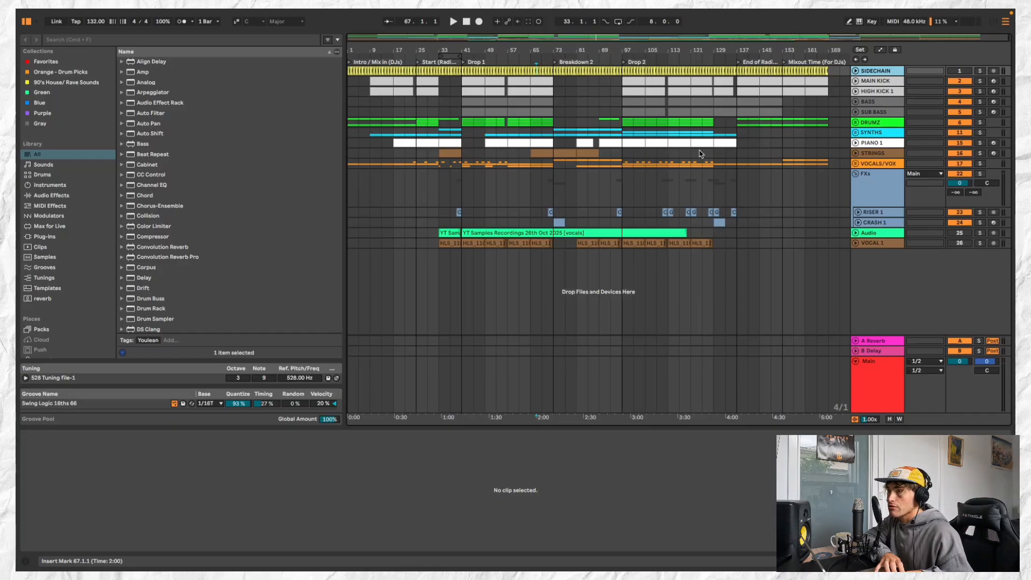
{"action": "left_click", "coordinate": [669, 156]}
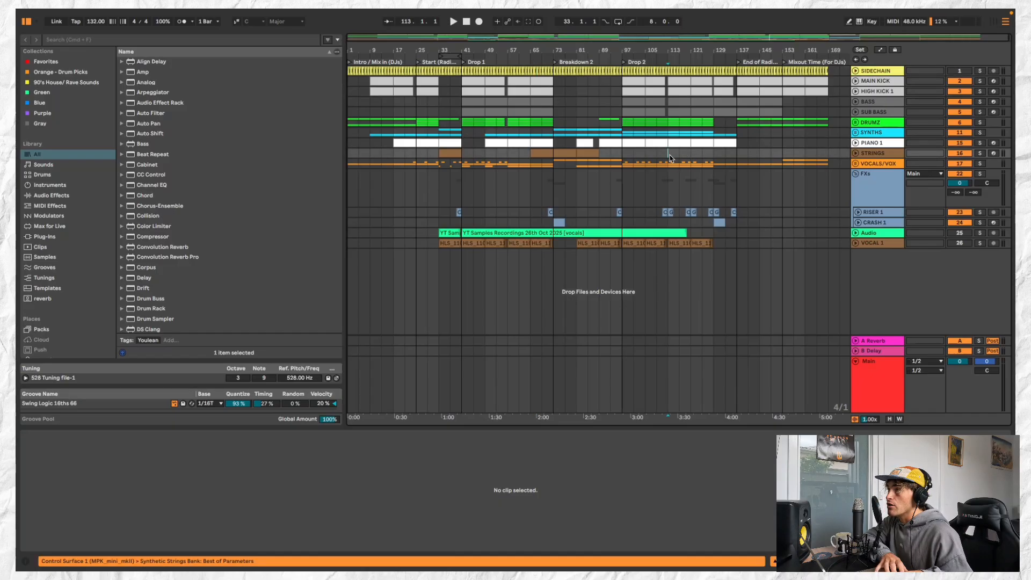